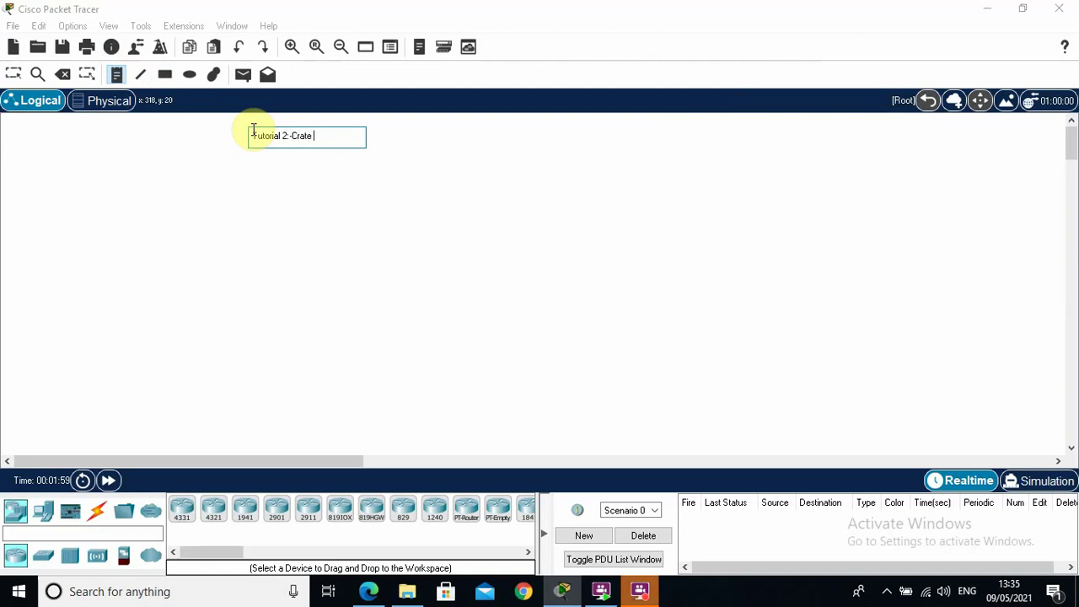
Complete the title note to read "Tutorial 2:-Create a star topology using hub or Switch" and leave note placement
key("BackSpace")
key("BackSpace")
key("BackSpace")
key("BackSpace")
type("eate a star topology using")
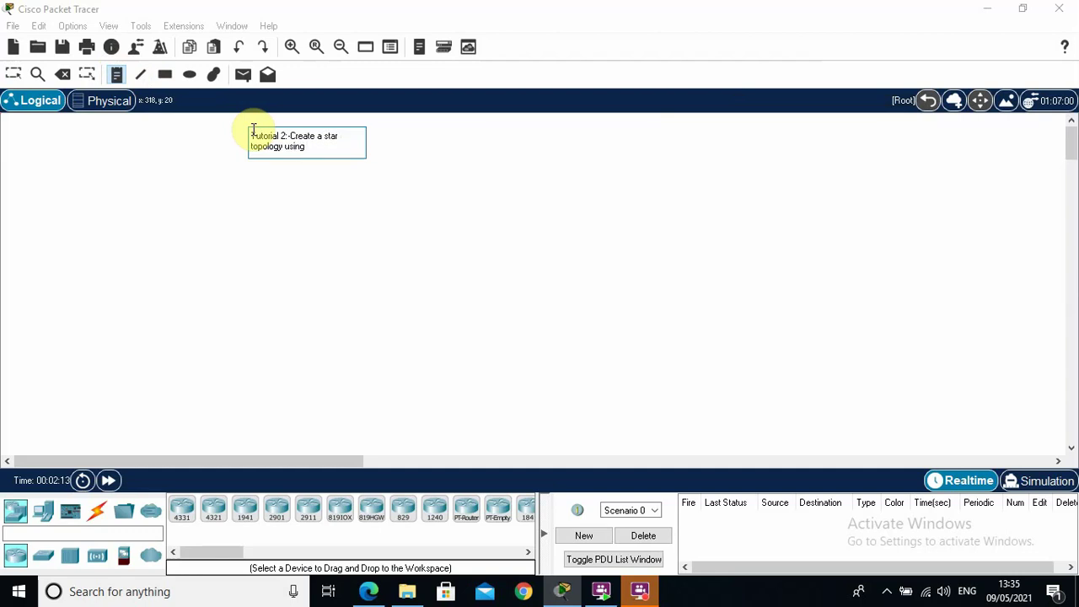
type(" hub or Switch")
left_click(481, 143)
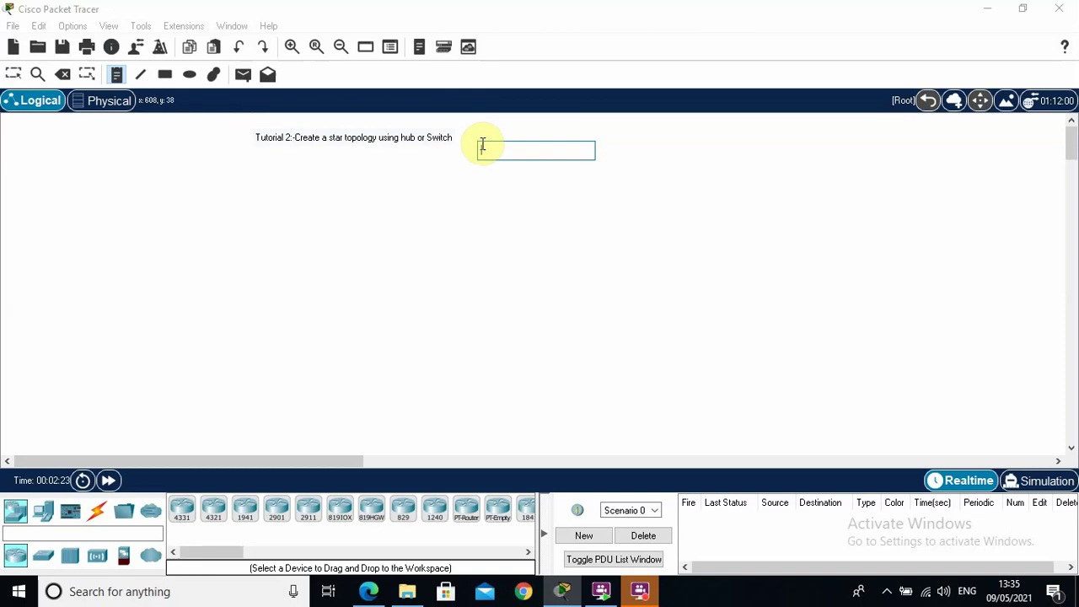
left_click(87, 76)
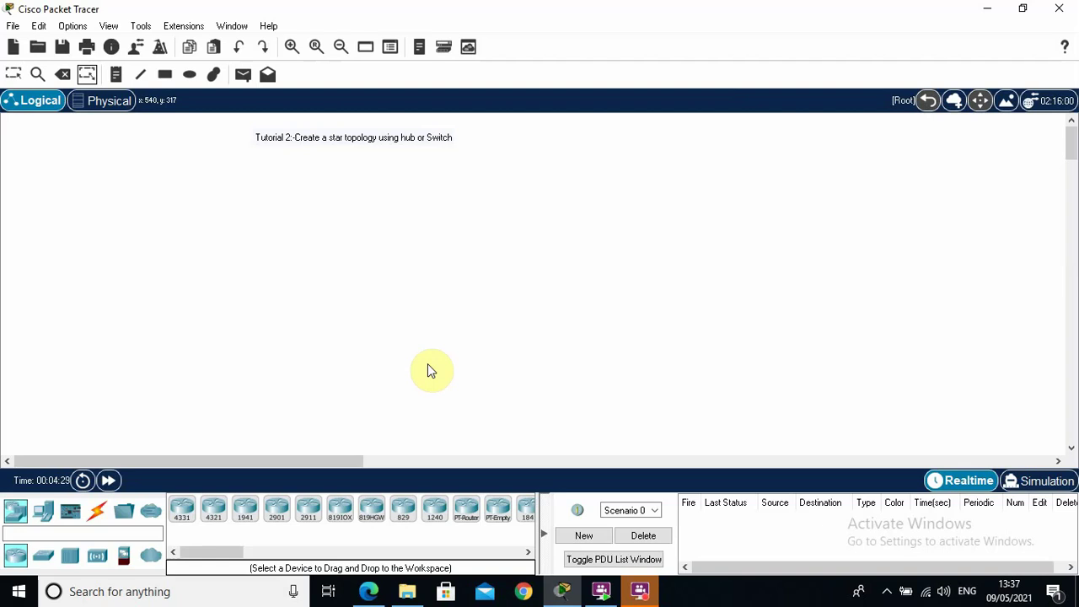
Place a PT-Hub in the workspace, centrally below the title note
left_click(17, 511)
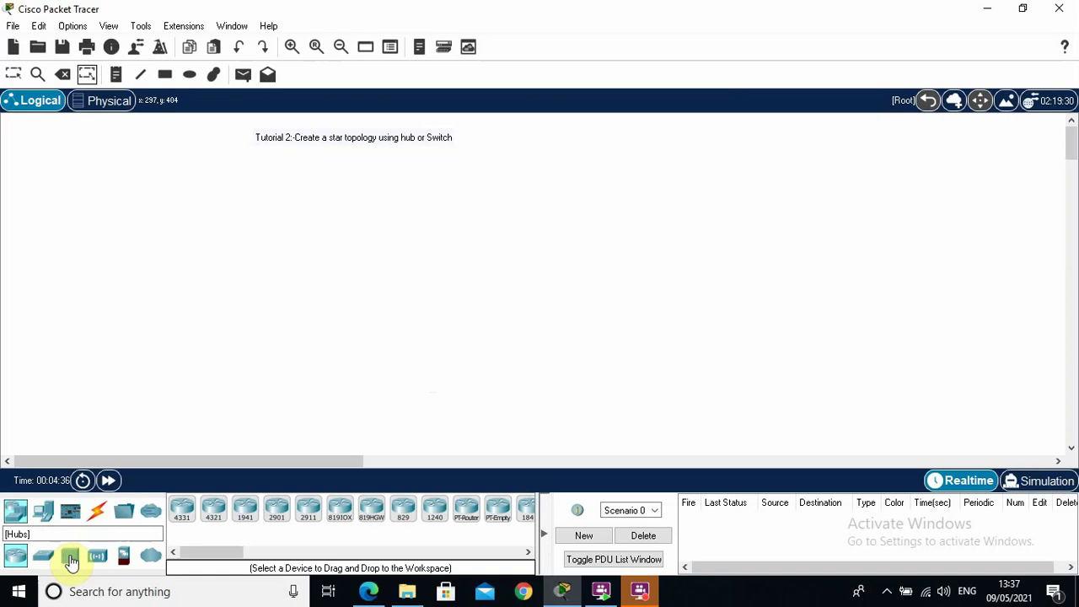
left_click(71, 558)
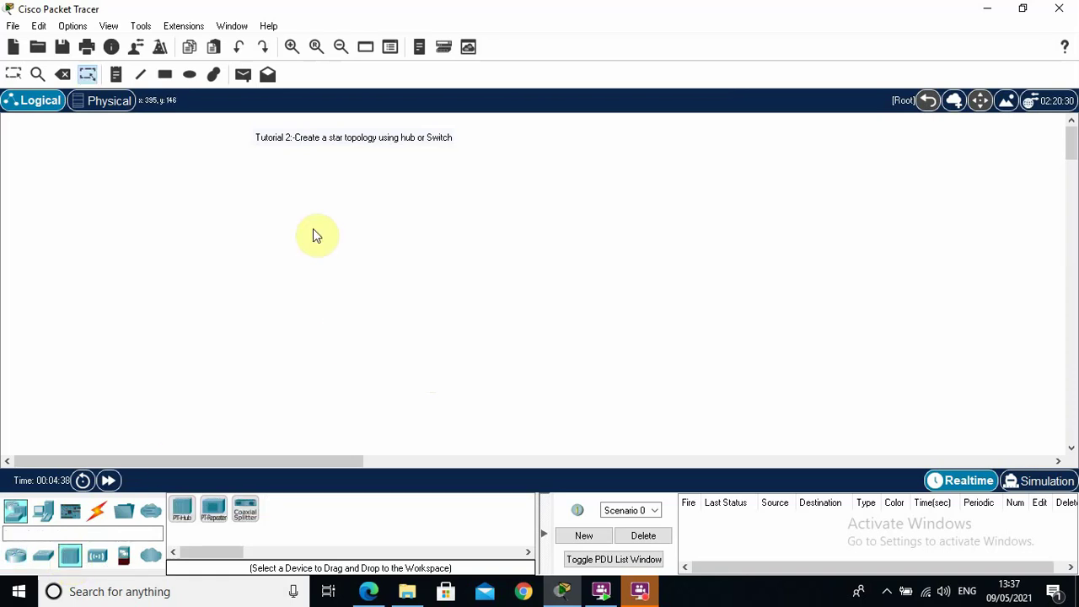
left_click(180, 511)
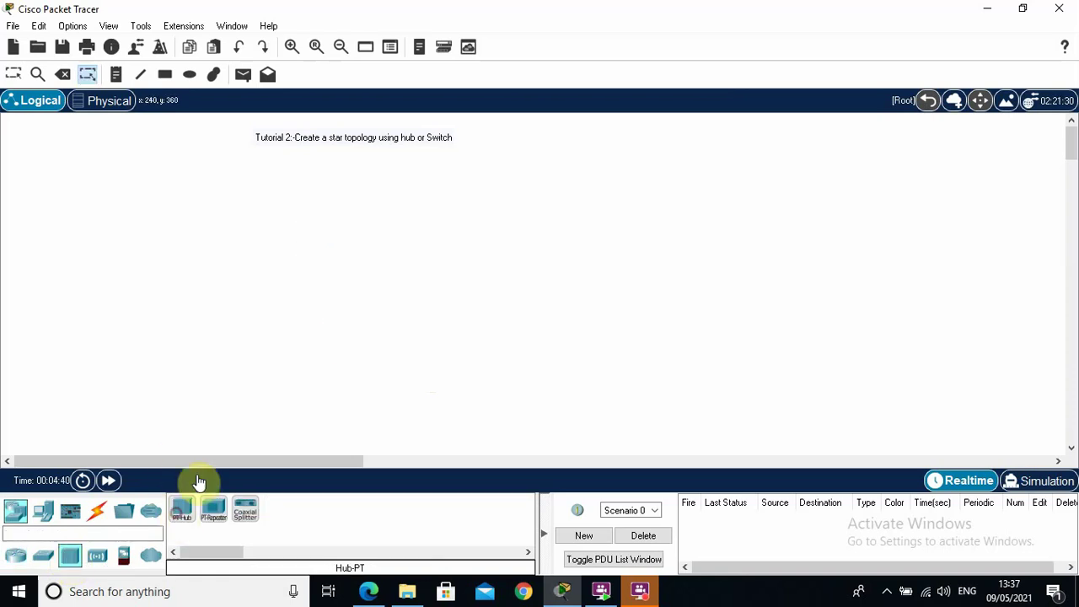
left_click(325, 270)
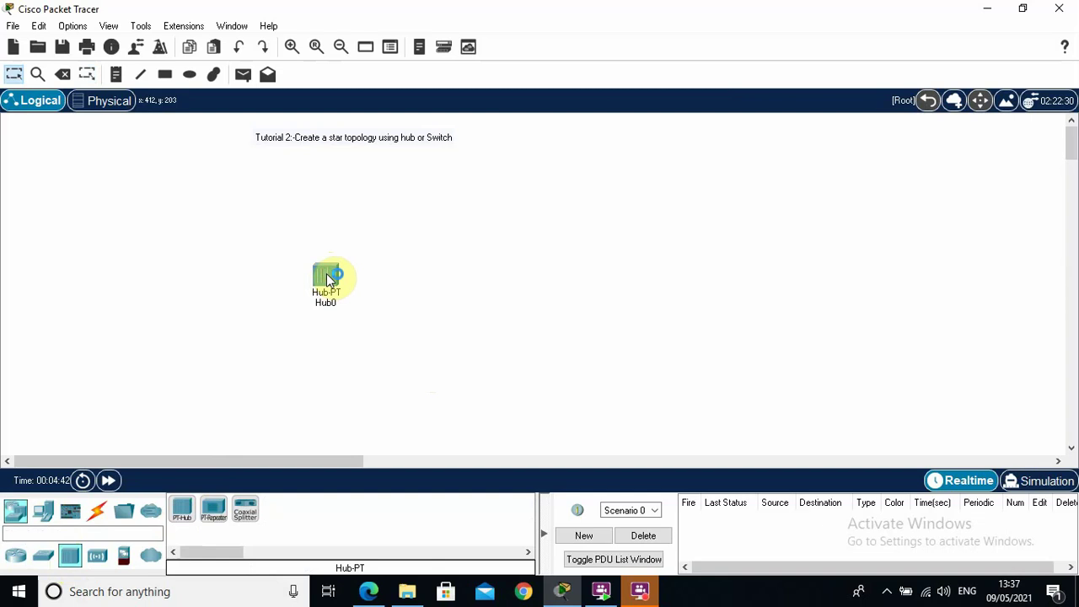
Place four PCs around the hub, one at each corner: upper left, lower left, upper right and lower right
left_click(44, 514)
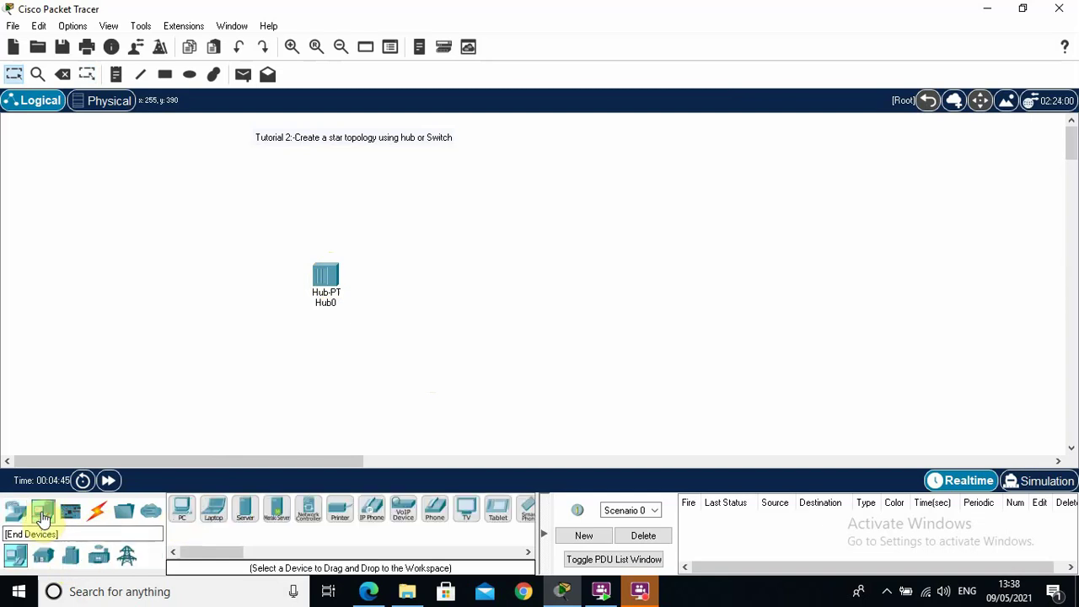
left_click(184, 509)
left_click(202, 185)
left_click(182, 509)
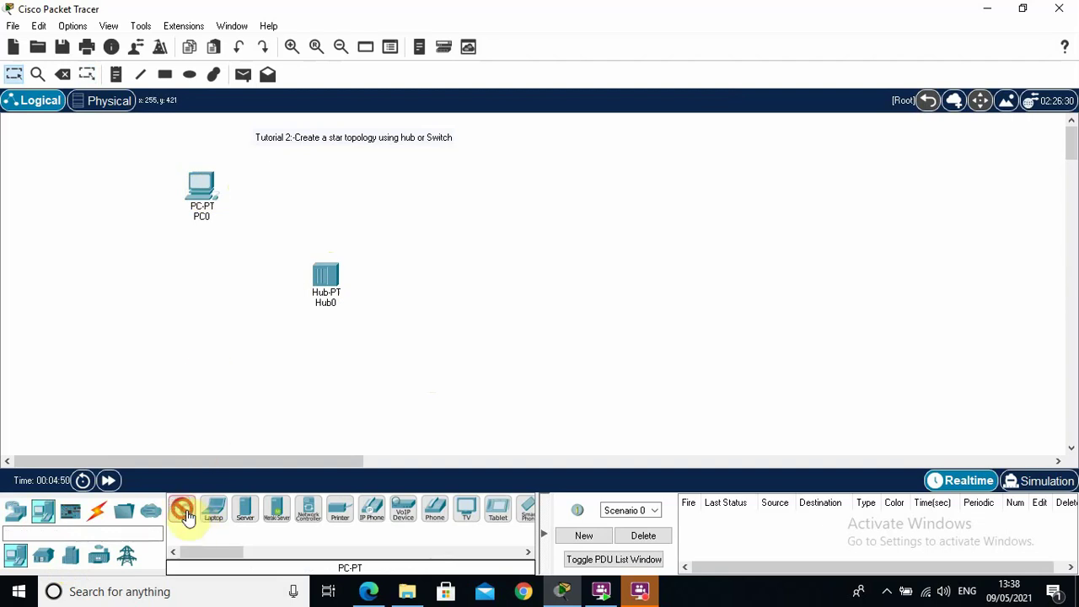
left_click(186, 369)
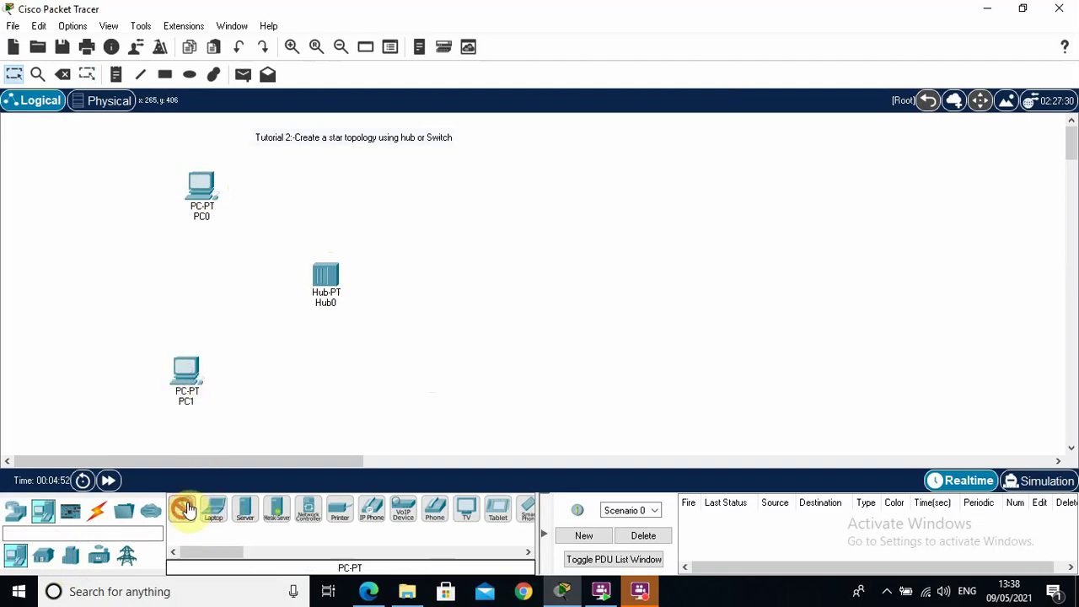
left_click(184, 510)
left_click(474, 191)
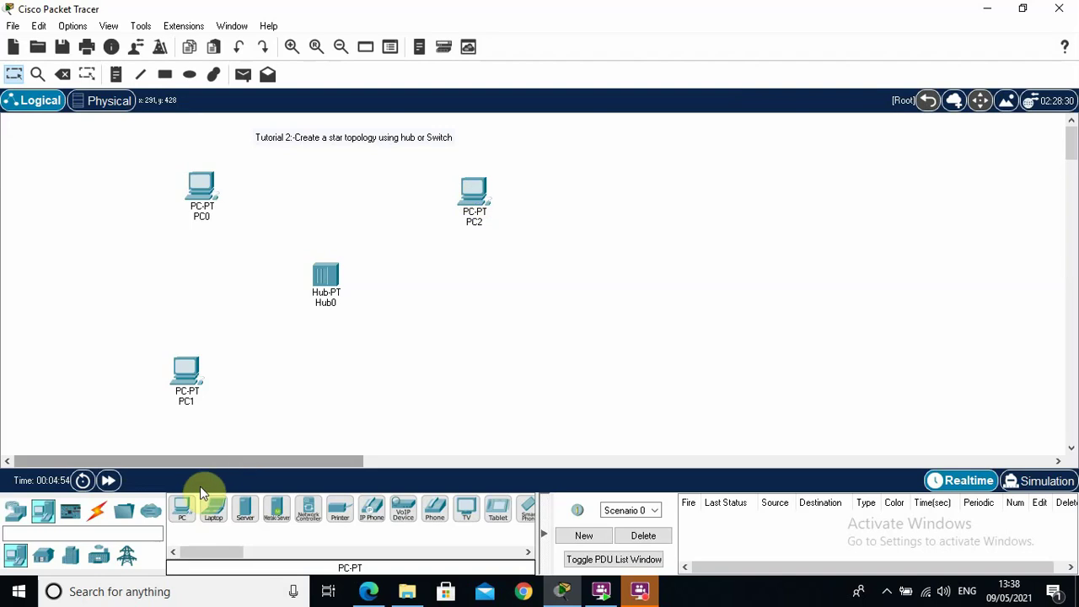
left_click(187, 509)
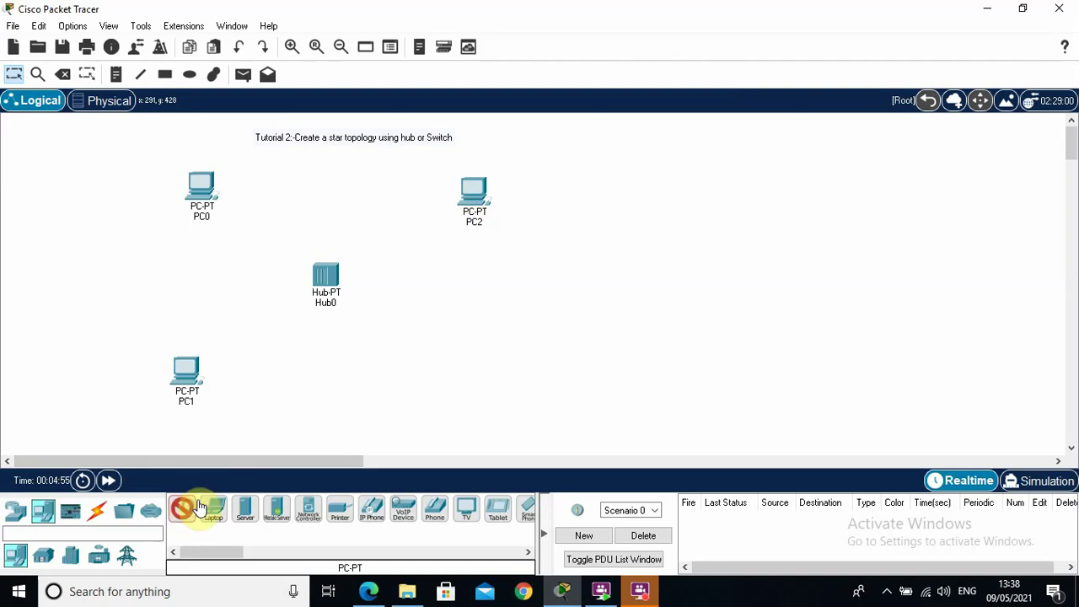
left_click(493, 358)
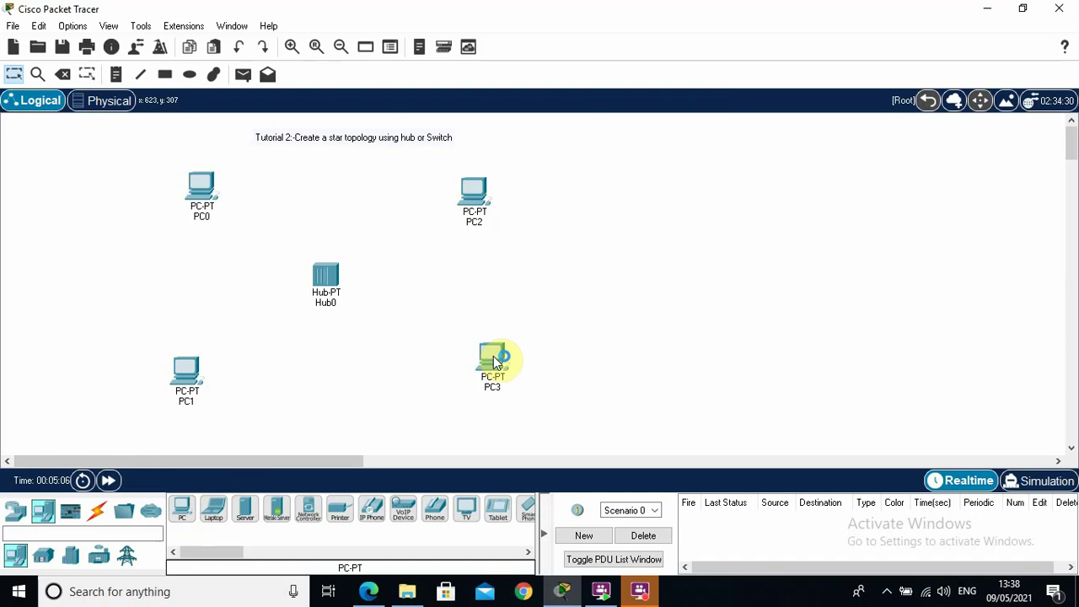
Connect PC0's FastEthernet0 port to the hub's FastEthernet0 port with a Copper Straight-Through cable
left_click(97, 522)
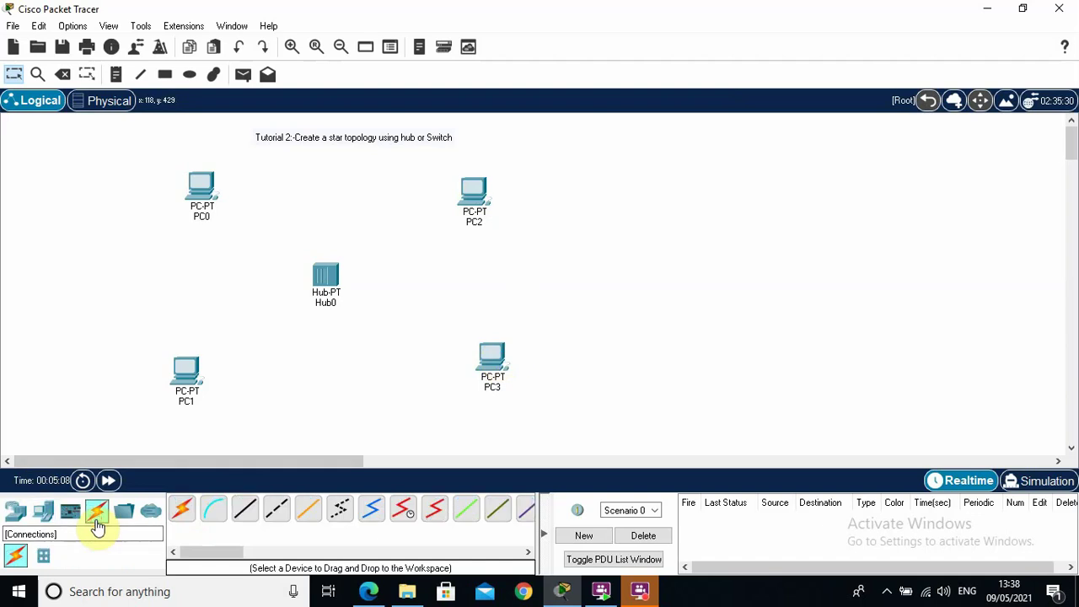
left_click(181, 509)
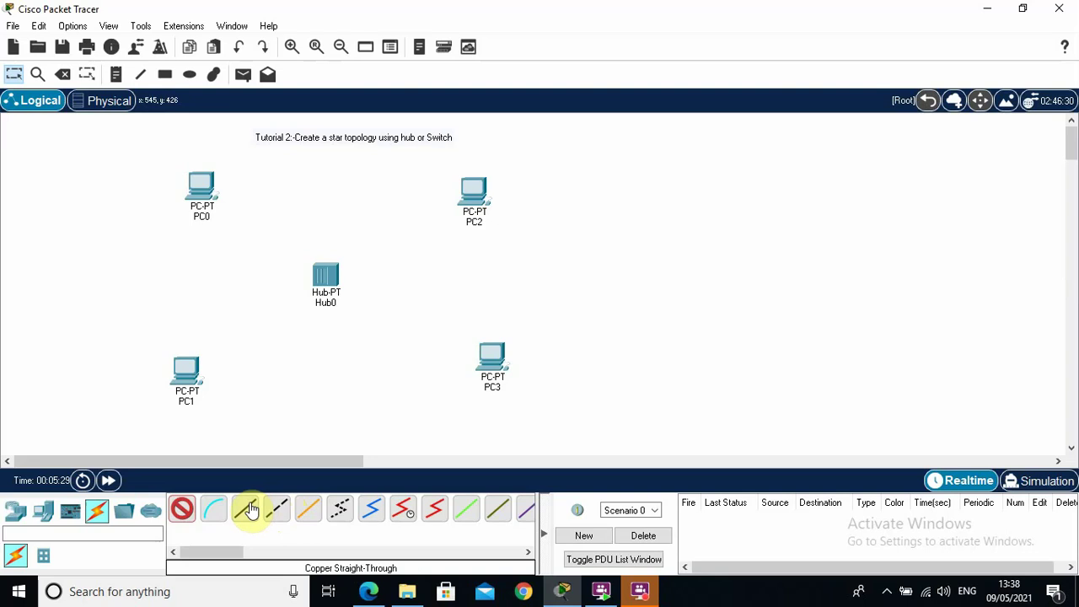
left_click(181, 508)
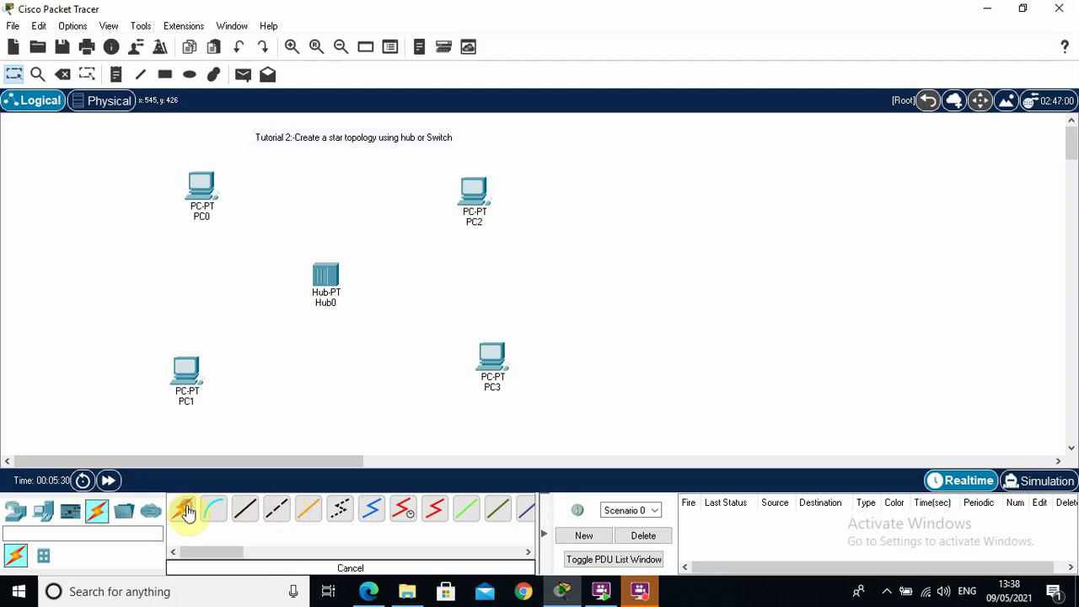
left_click(244, 511)
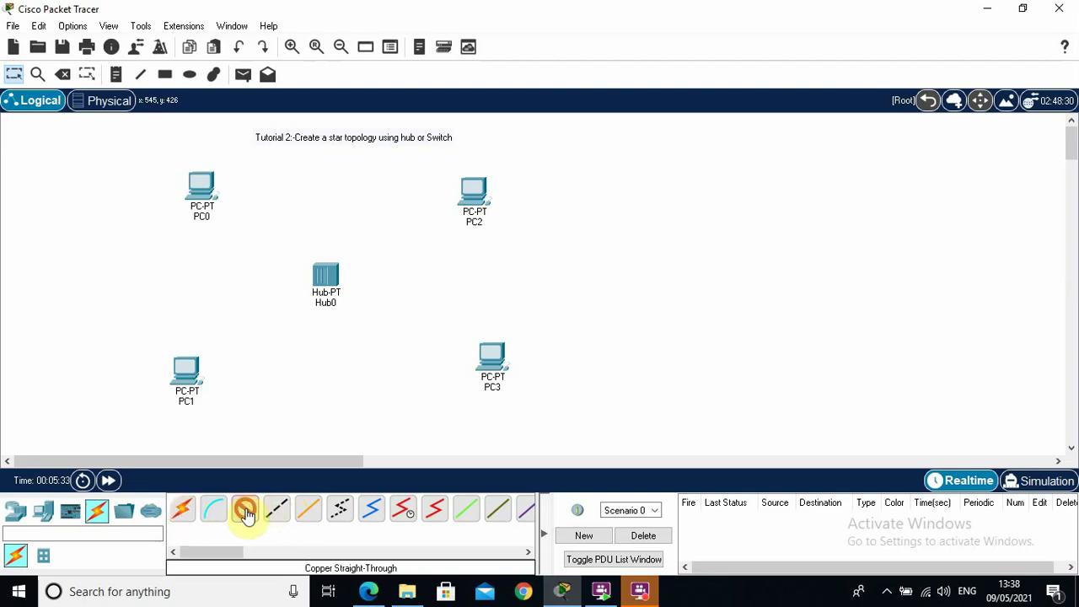
left_click(206, 180)
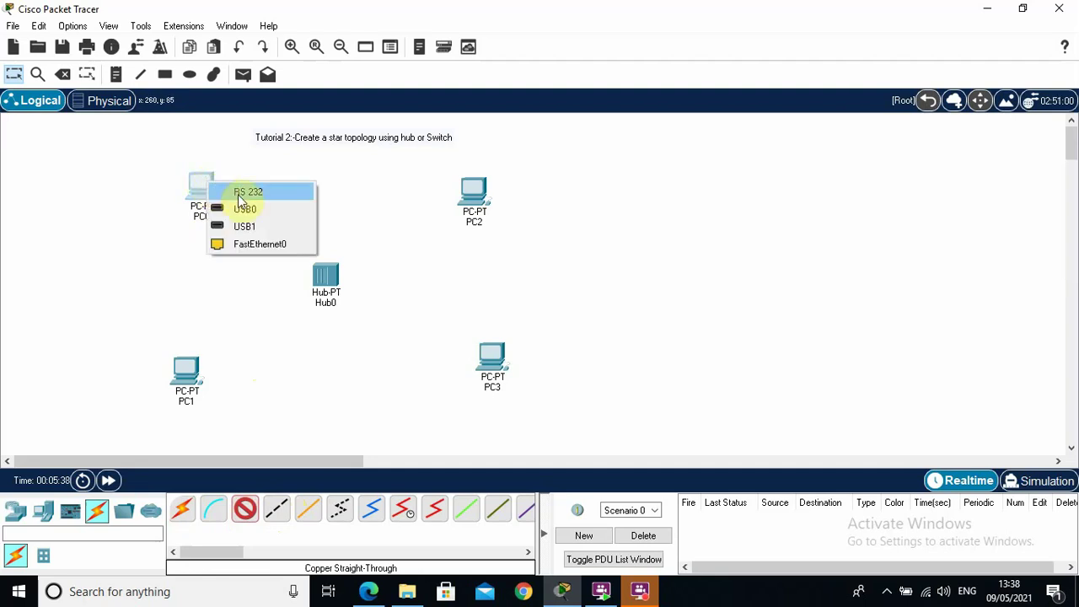
left_click(253, 244)
left_click(327, 275)
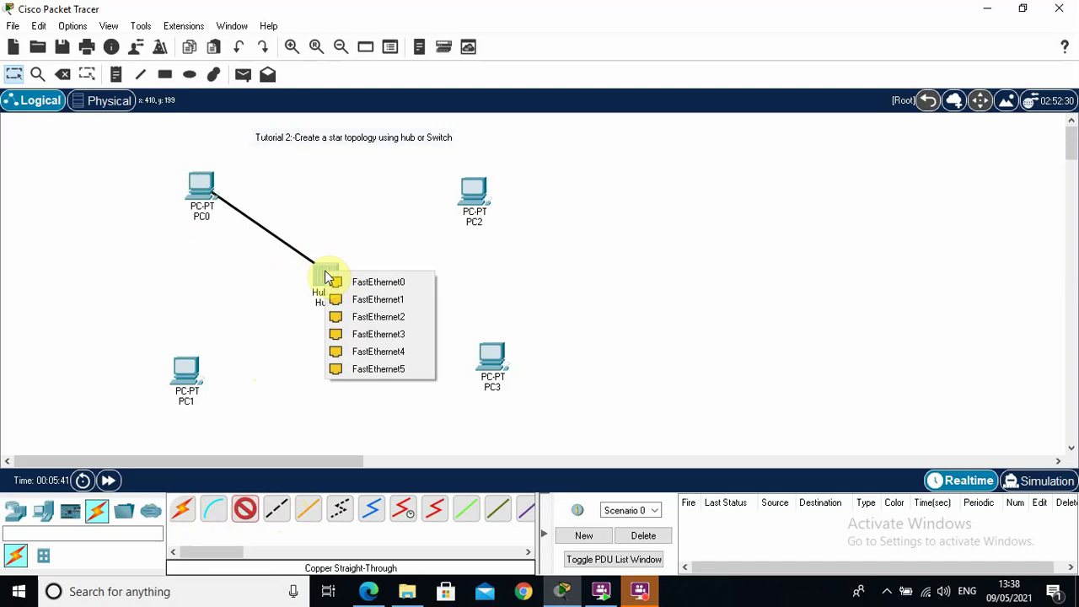
left_click(358, 283)
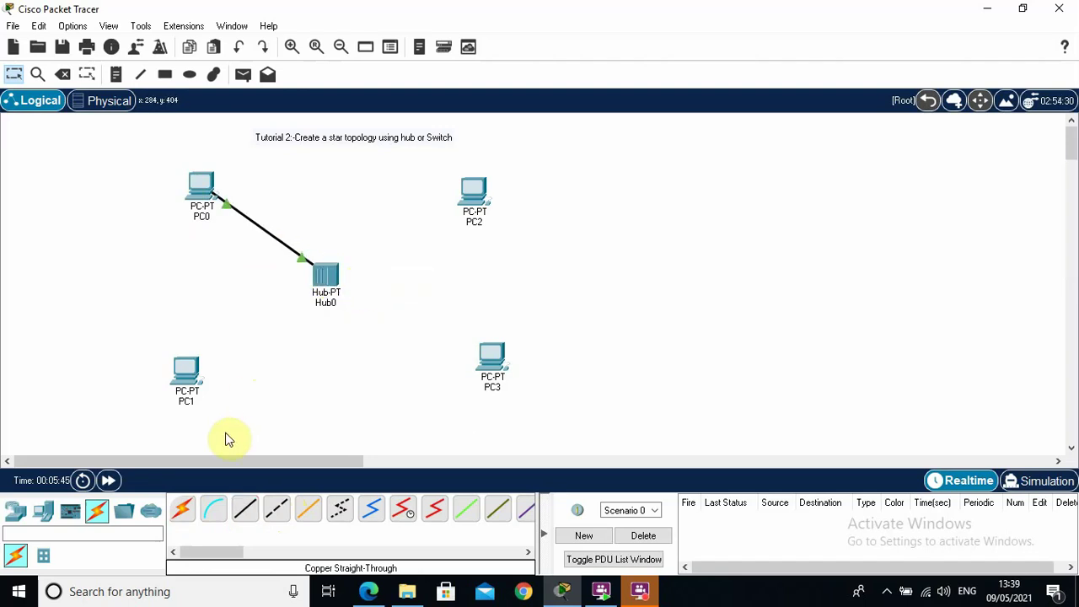
Connect PC1's FastEthernet0 port to the hub's FastEthernet1 port with a Copper Straight-Through cable
left_click(243, 511)
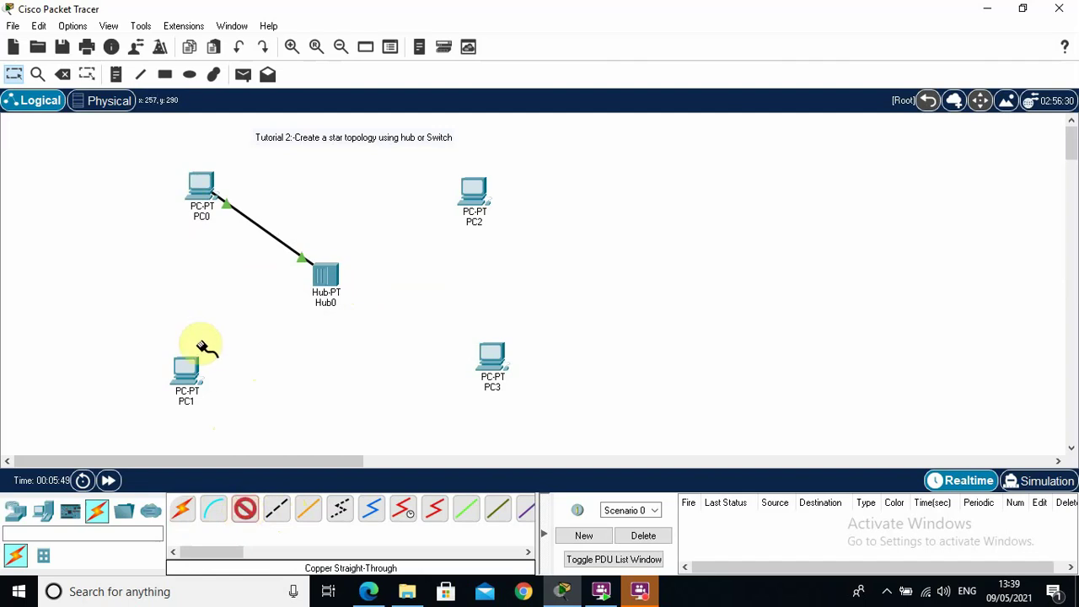
left_click(187, 368)
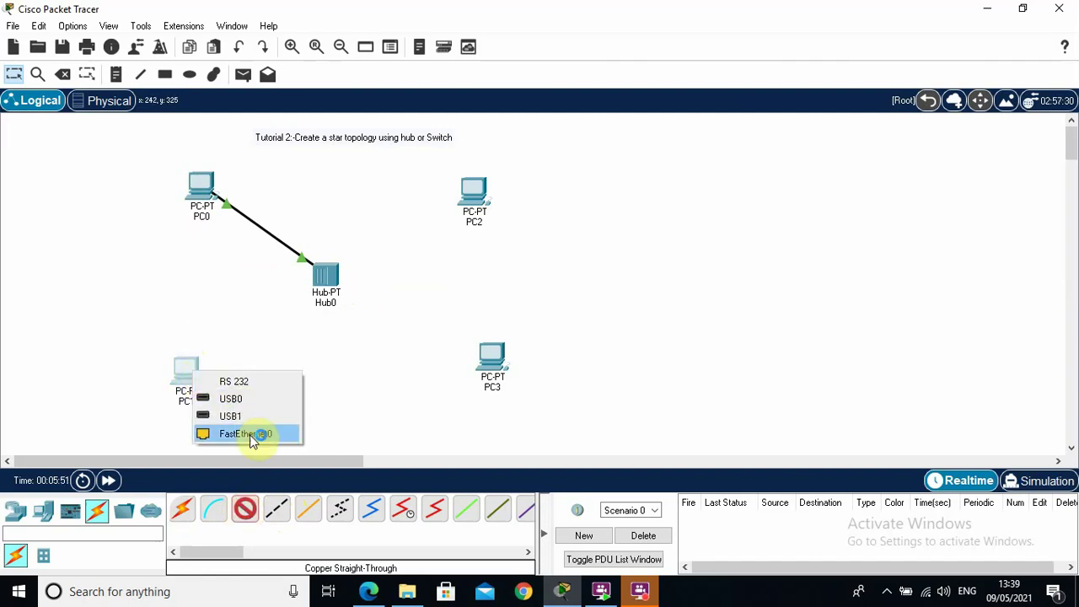
left_click(251, 438)
left_click(326, 278)
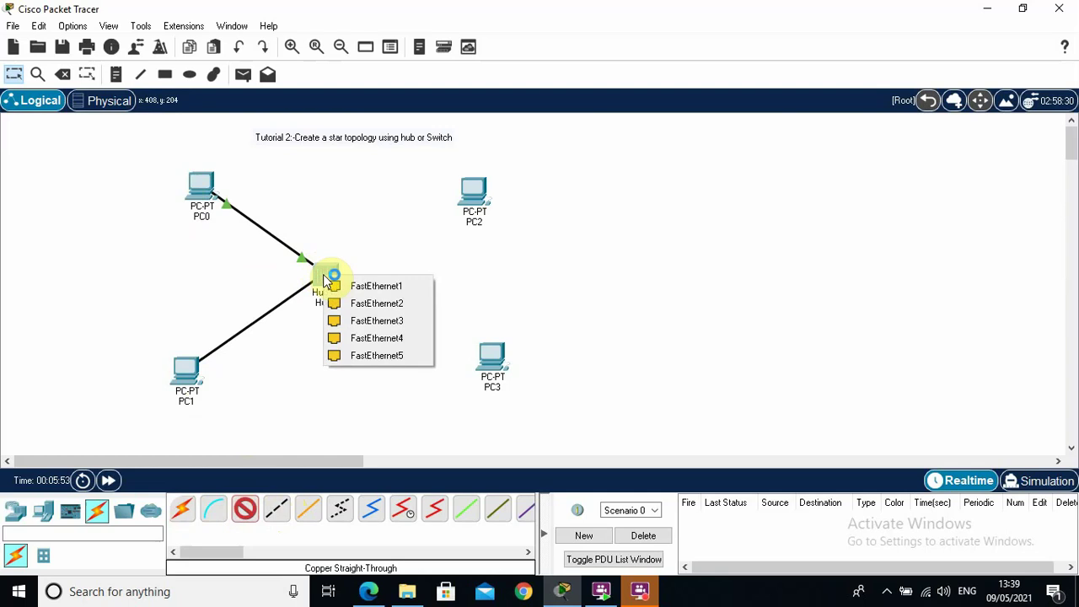
left_click(374, 287)
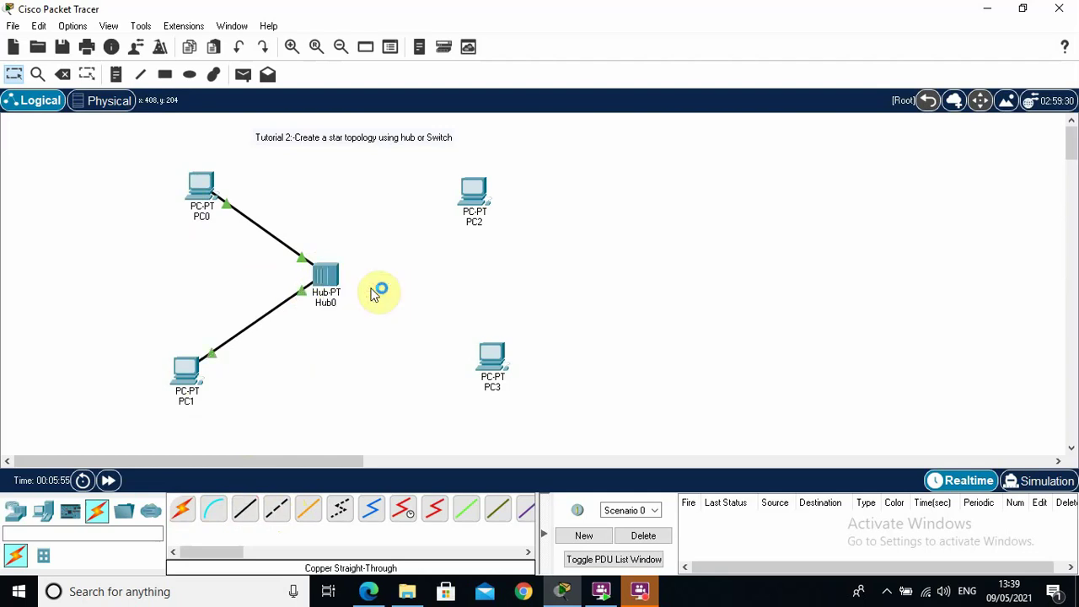
Connect PC3's FastEthernet0 port to the next free port on the hub with a Copper Straight-Through cable
left_click(246, 510)
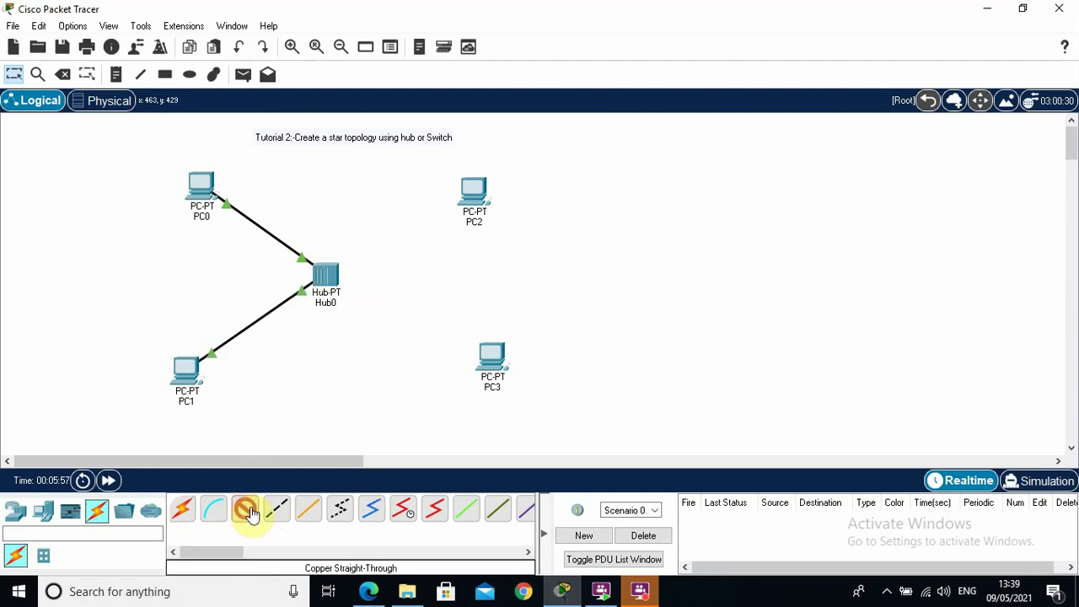
left_click(491, 361)
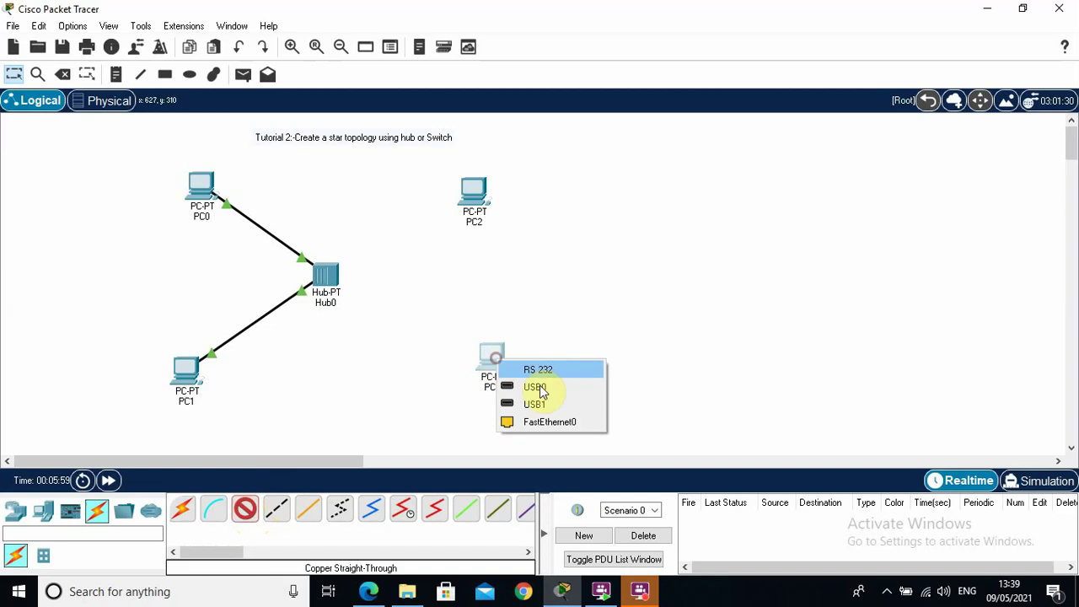
left_click(549, 421)
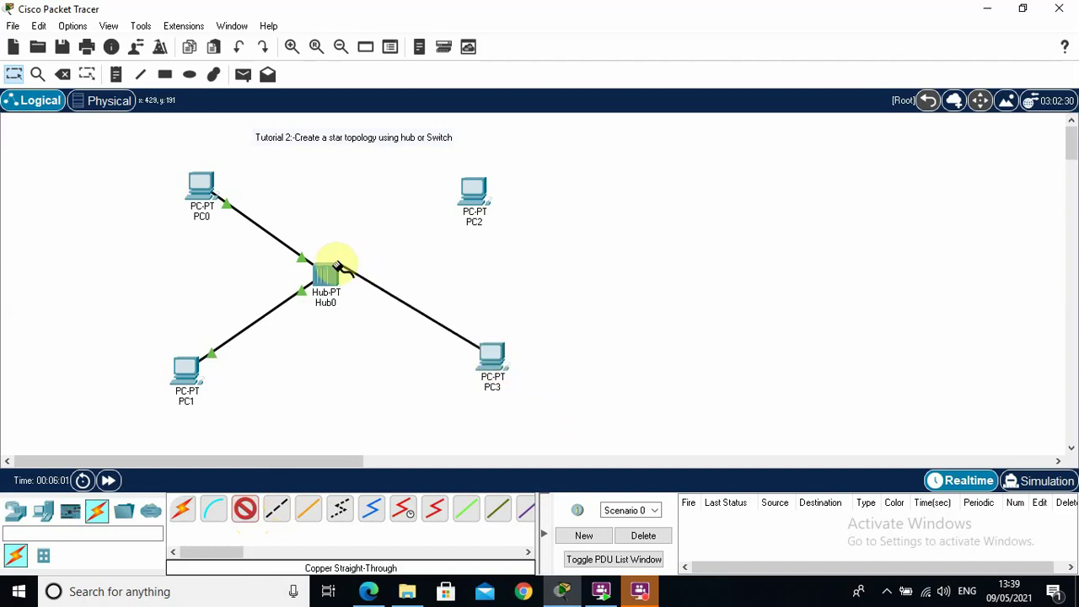
left_click(329, 273)
left_click(408, 286)
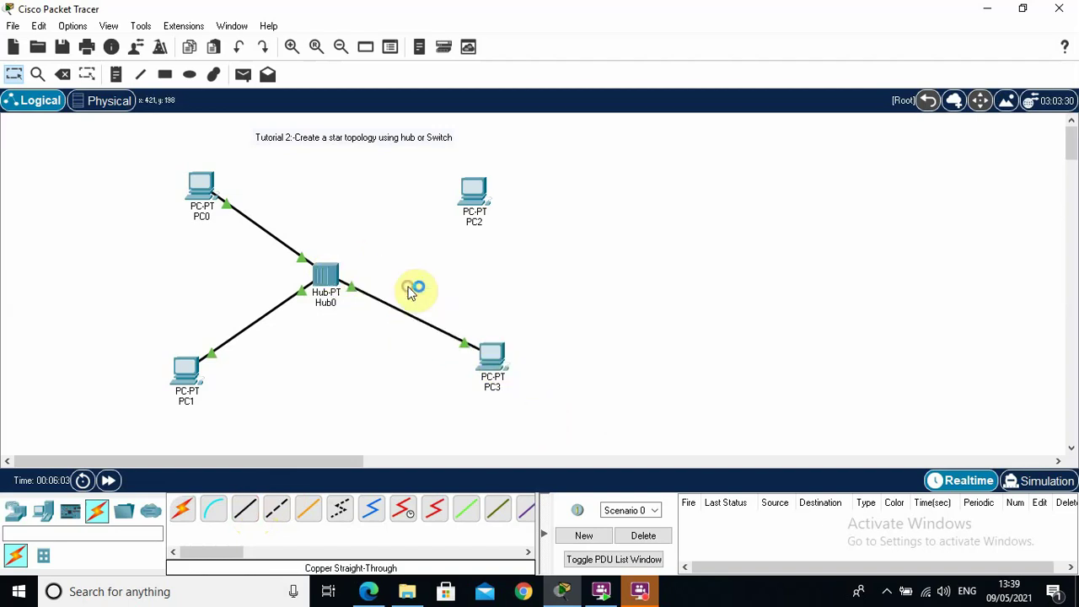
Connect PC2's FastEthernet0 port to the next free port on the hub with a Copper Straight-Through cable
left_click(242, 514)
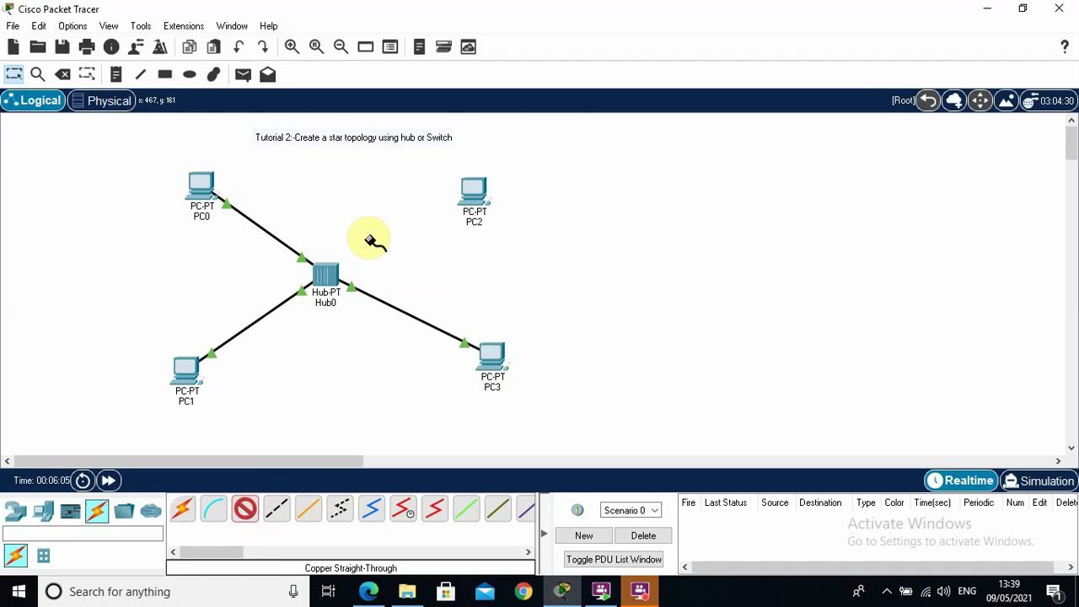
left_click(475, 188)
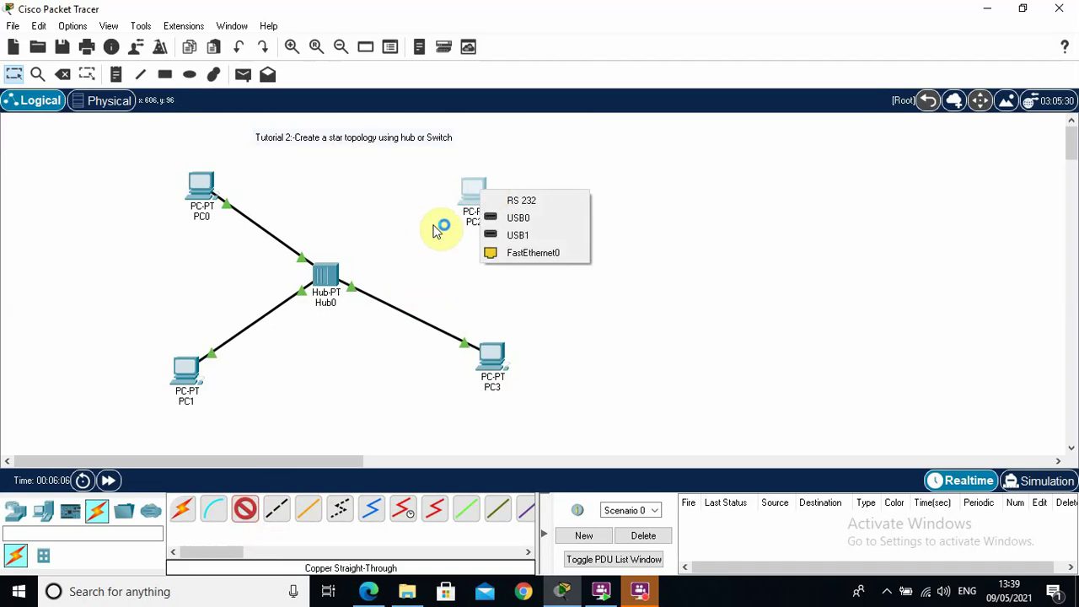
left_click(514, 252)
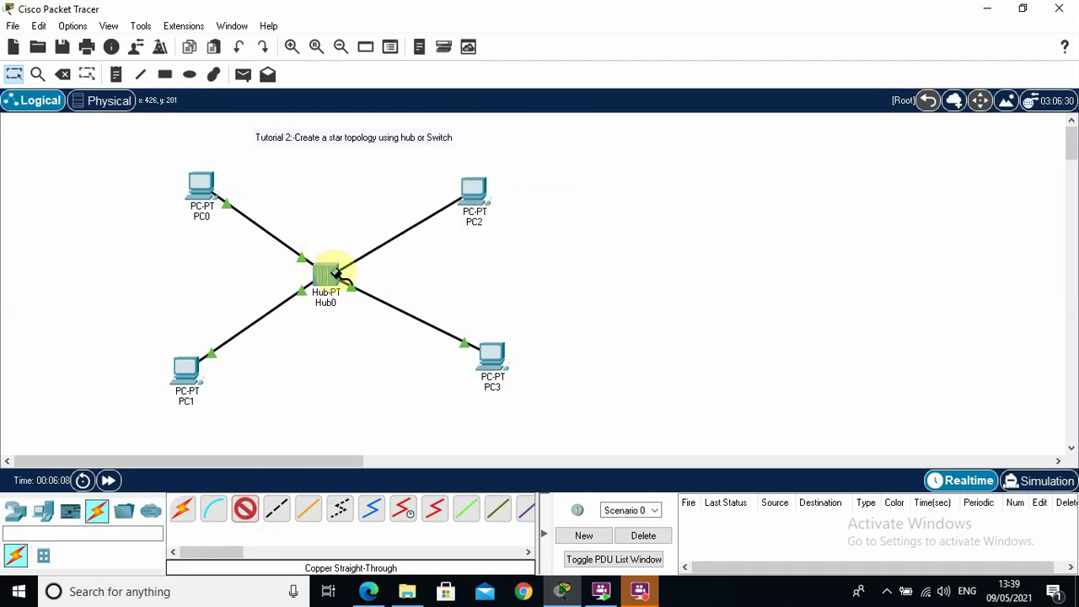
left_click(336, 274)
left_click(413, 285)
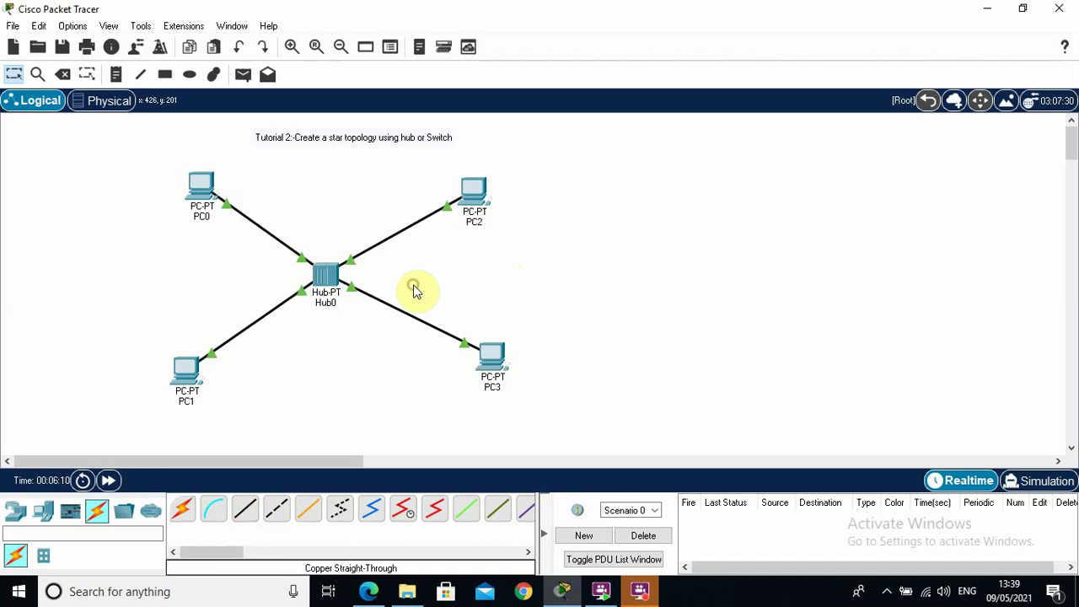
Delete the four cables that link PC0, PC2, PC1 and PC3 to the hub
left_click(243, 511)
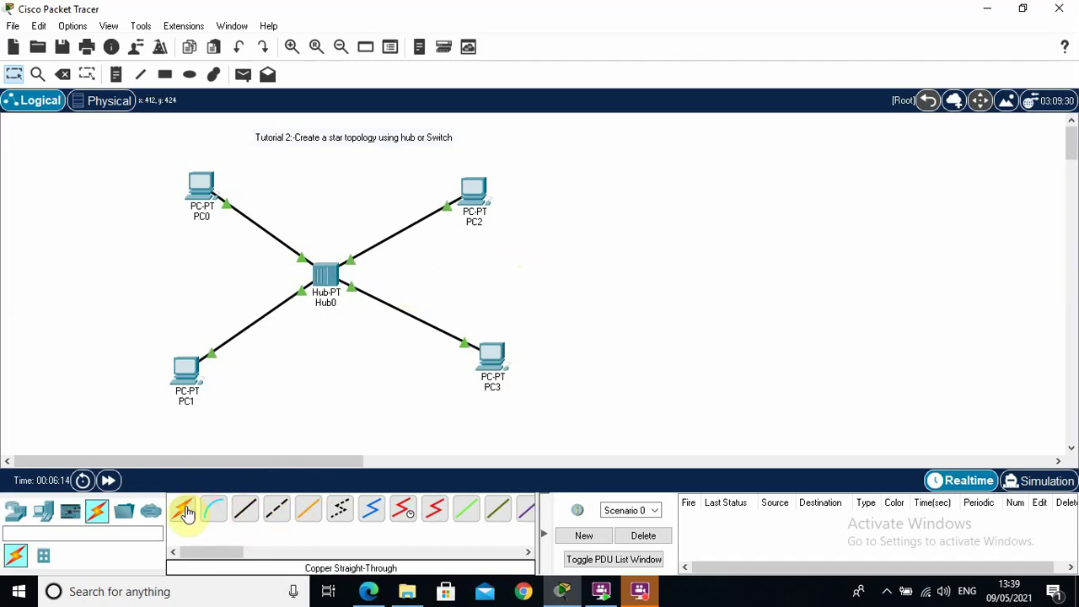
left_click(186, 511)
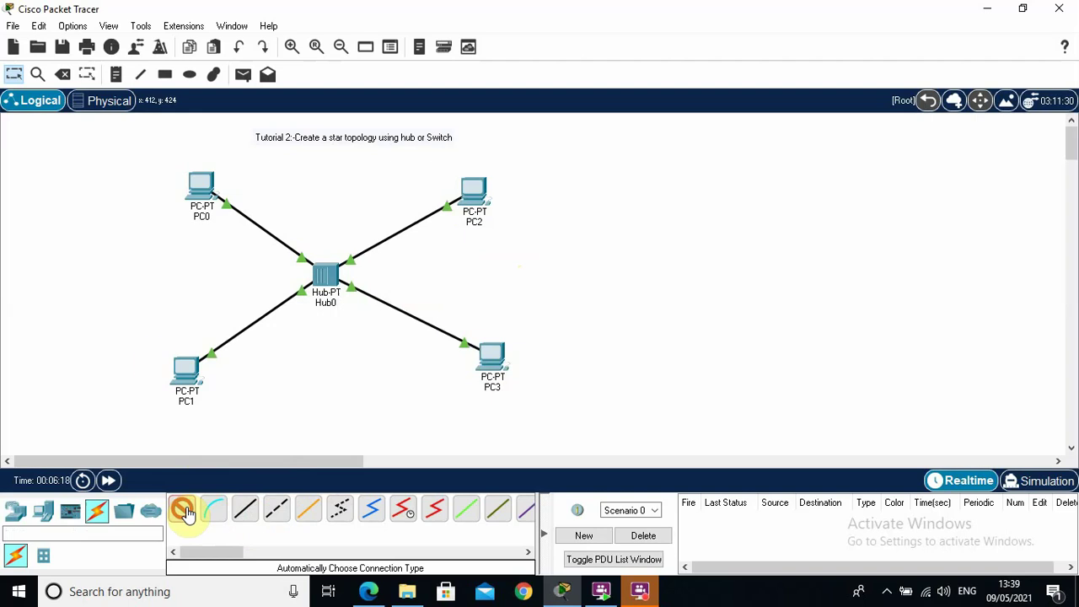
left_click(63, 74)
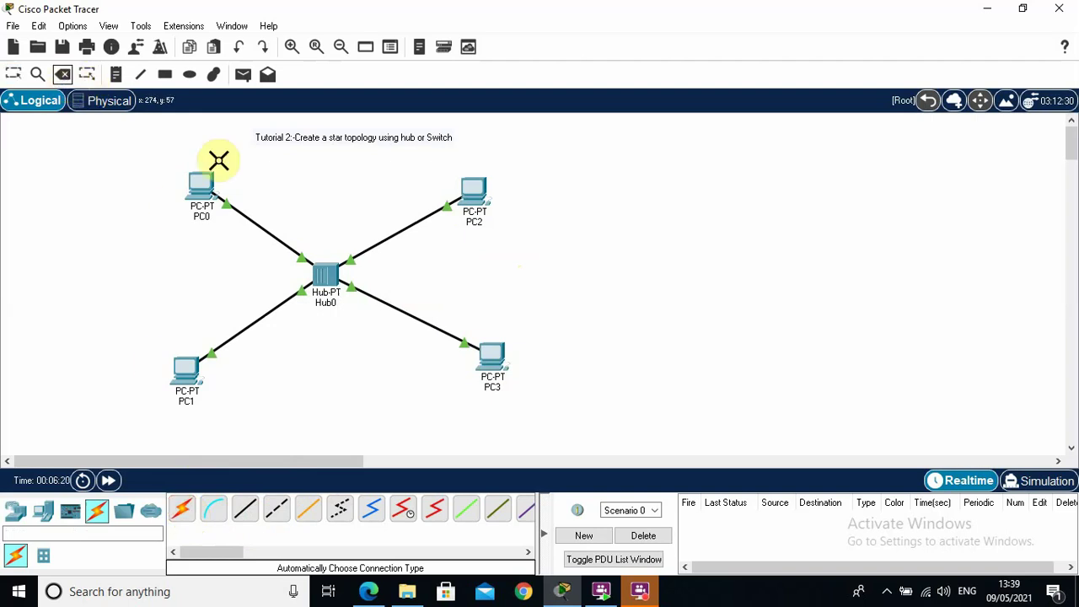
left_click(269, 232)
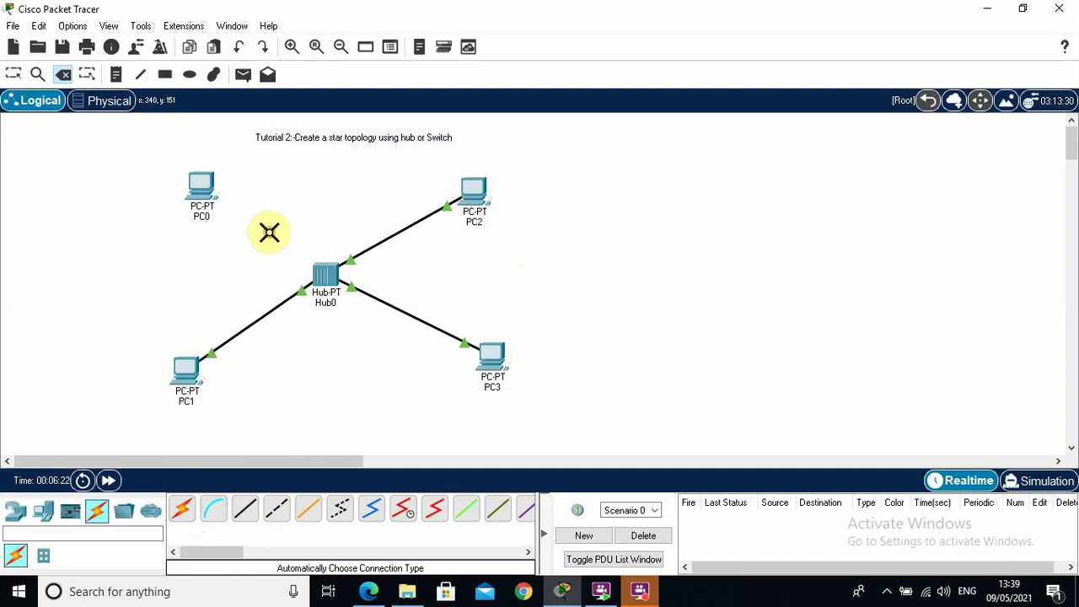
left_click(377, 242)
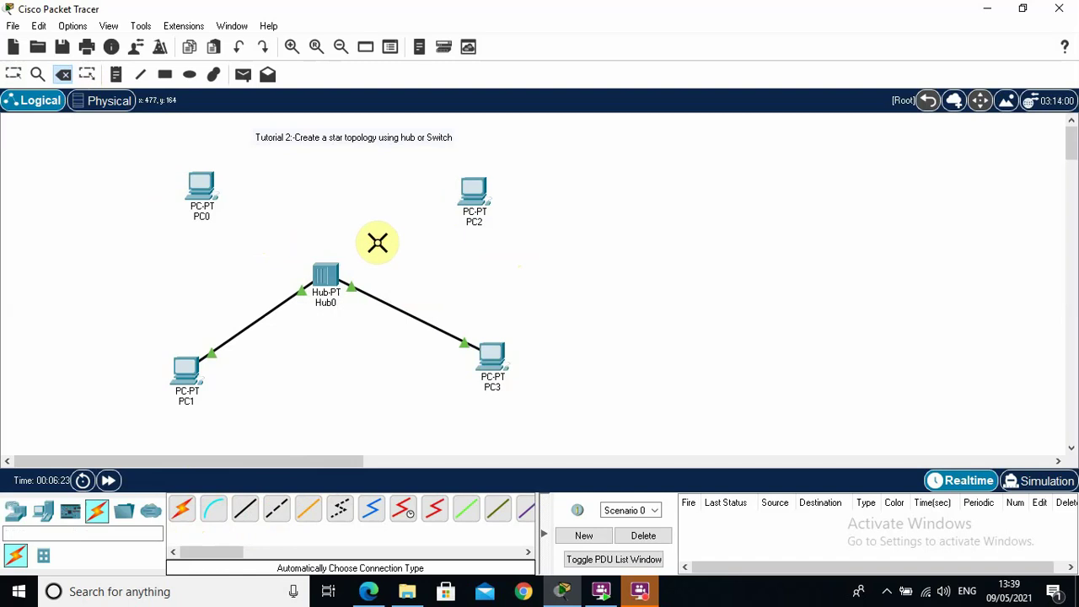
left_click(286, 295)
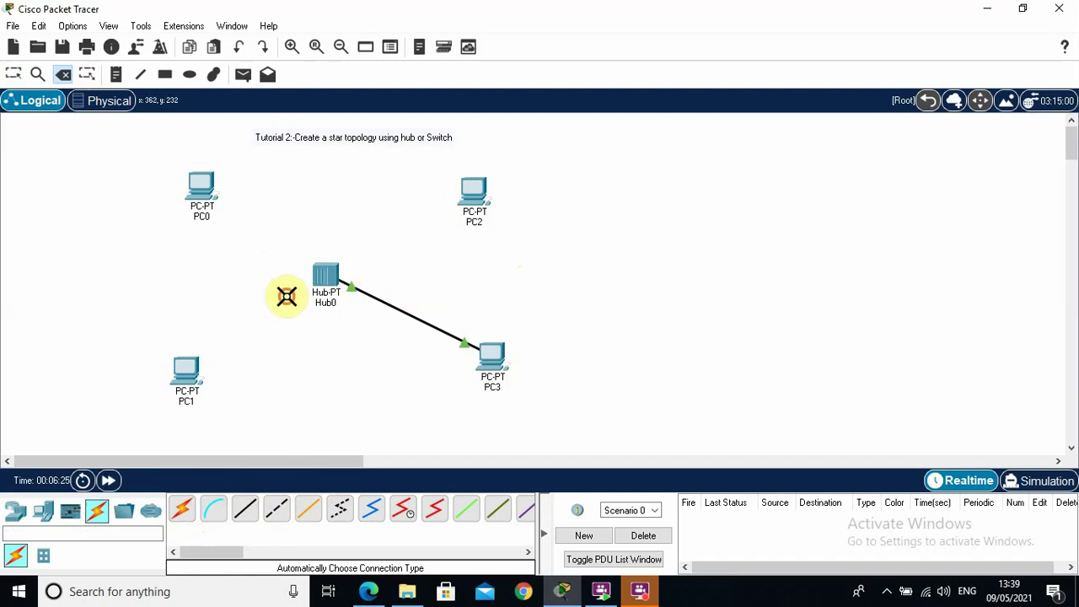
left_click(405, 313)
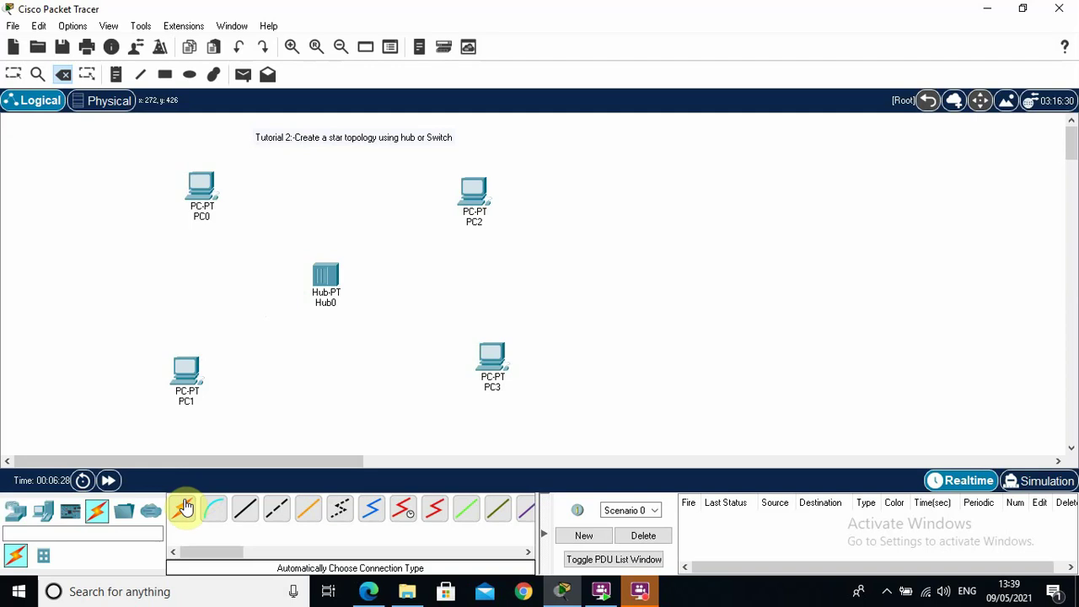
Connect PC0 and PC1 to the hub using the automatically chosen connection type
left_click(182, 509)
left_click(209, 187)
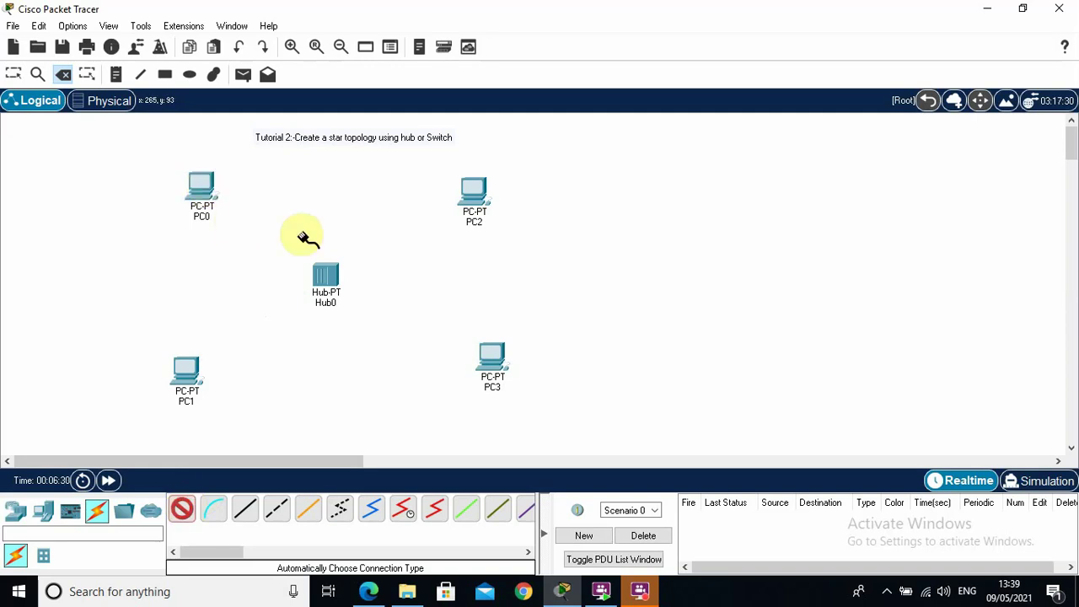
left_click(324, 278)
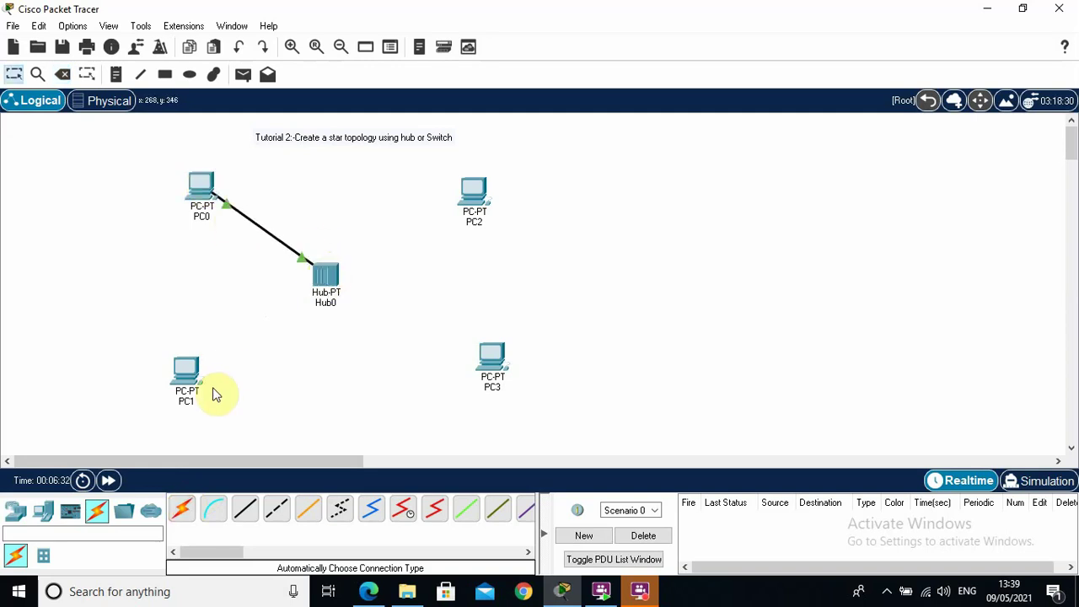
left_click(183, 509)
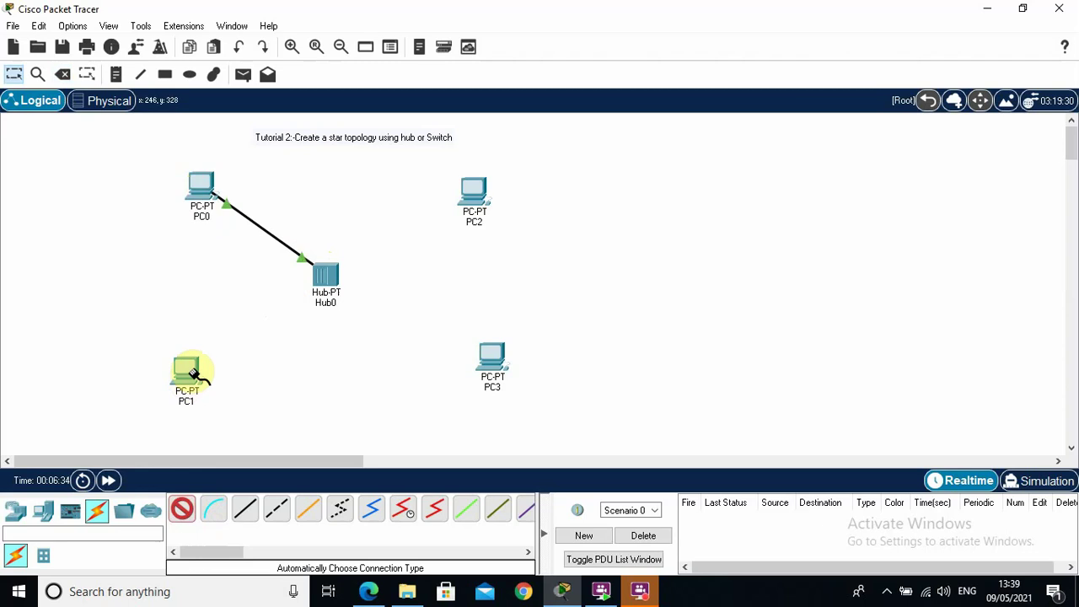
left_click(193, 371)
left_click(325, 277)
Connect PC3 and PC2 to the hub using the automatically chosen connection type
left_click(185, 511)
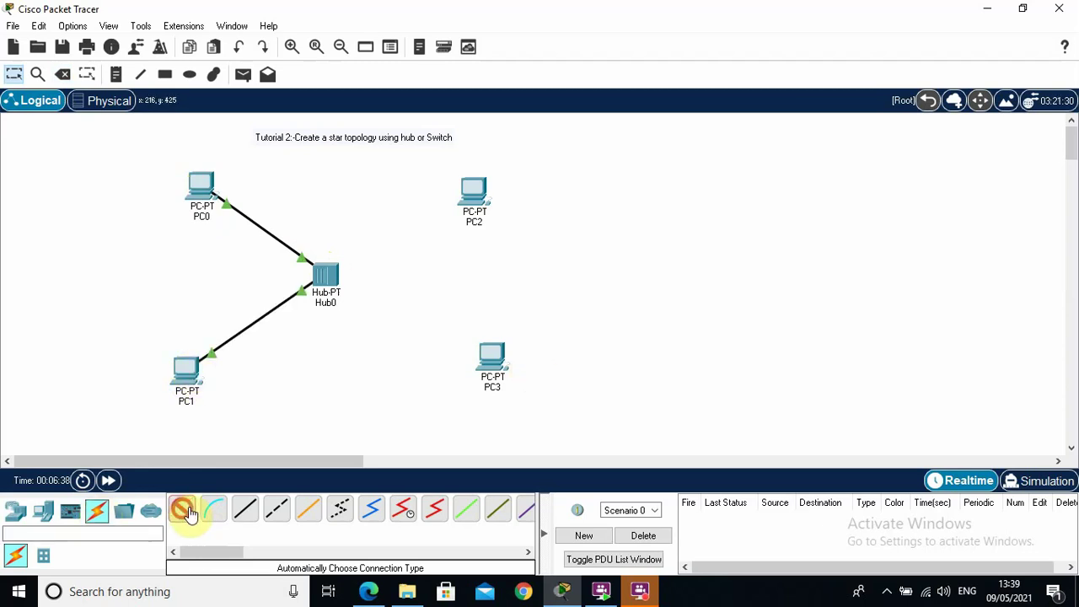
left_click(491, 358)
left_click(330, 289)
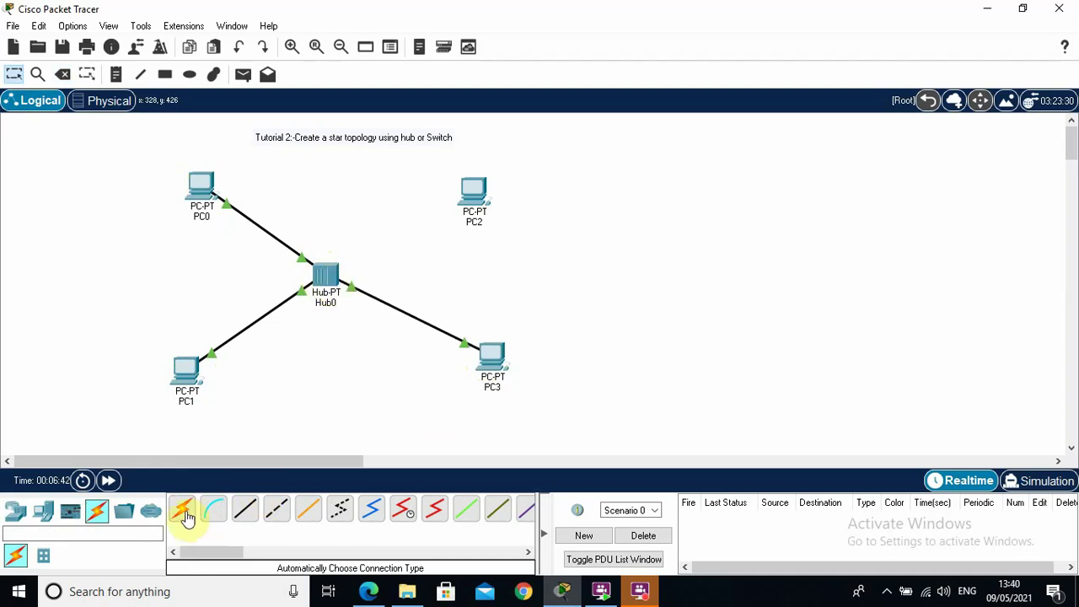
left_click(185, 511)
left_click(472, 190)
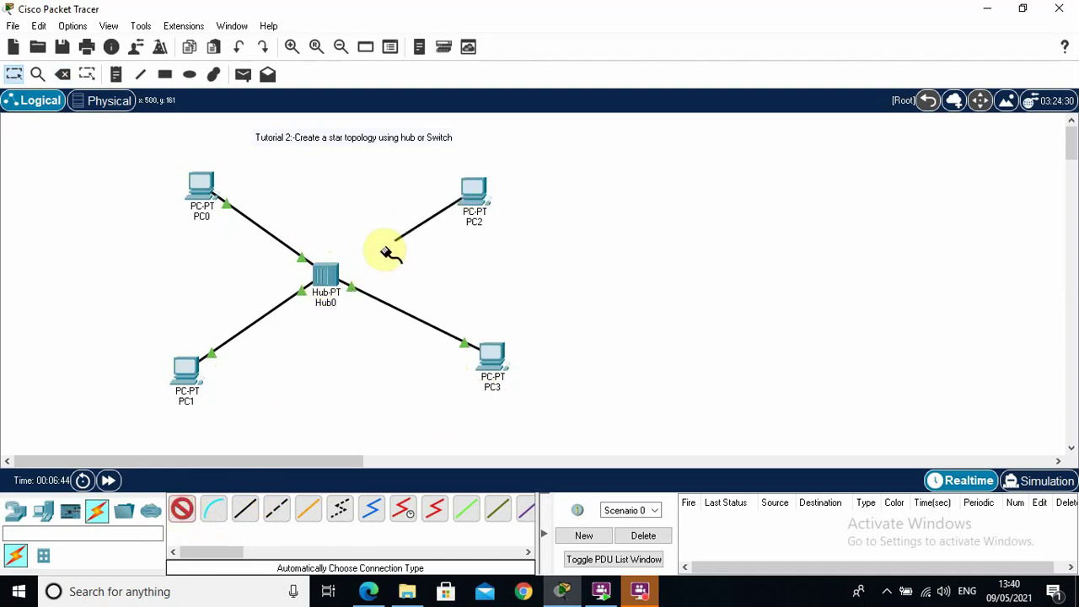
left_click(329, 274)
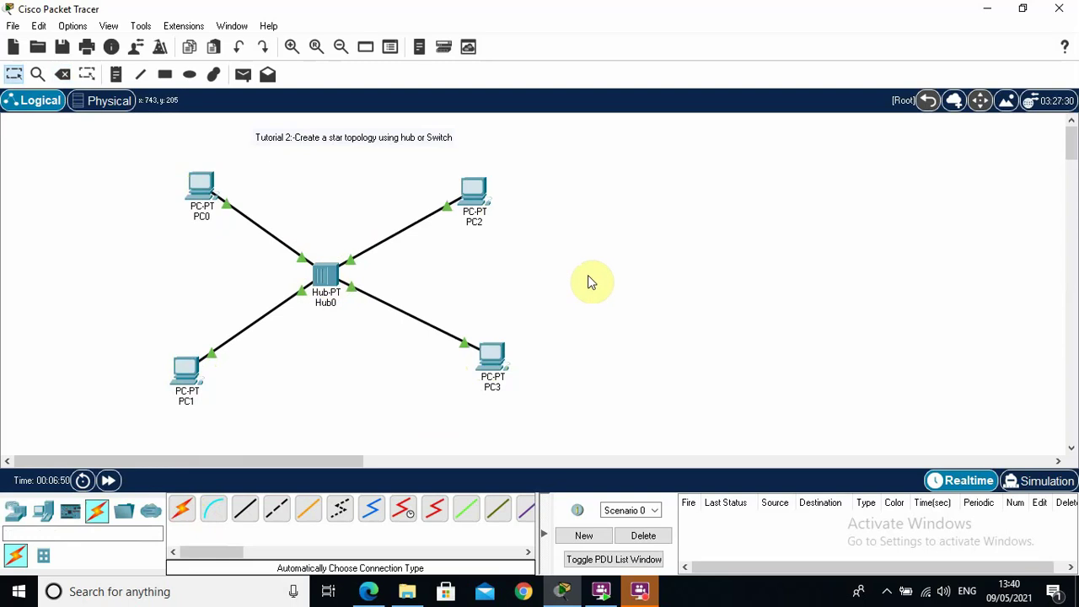
Place a note reading 192.168.0.20 beside PC0 and one reading 192.168.0.21 beside PC1
left_click(115, 75)
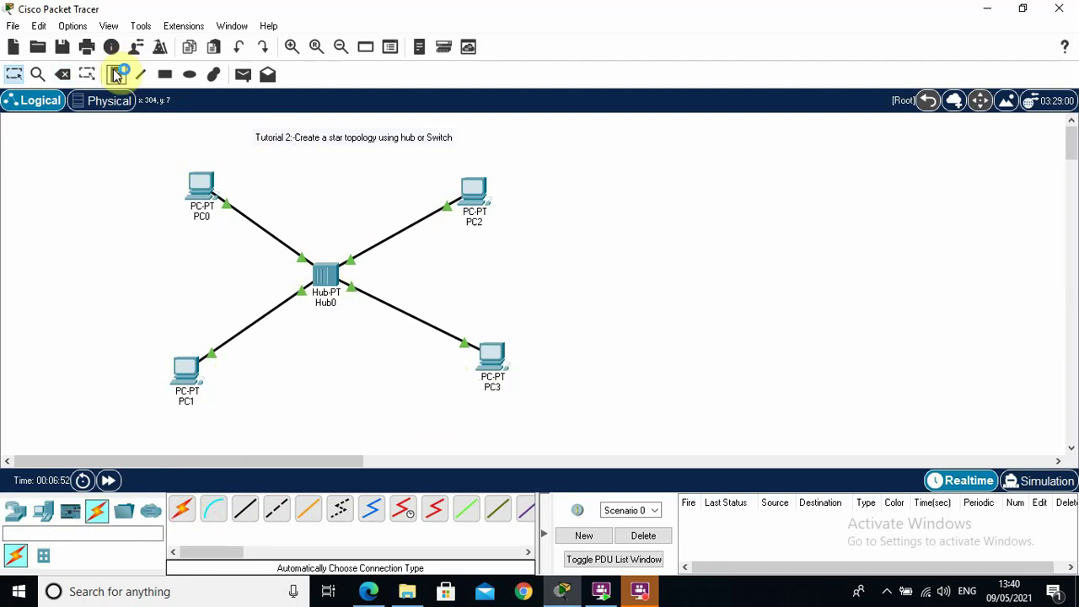
left_click(83, 181)
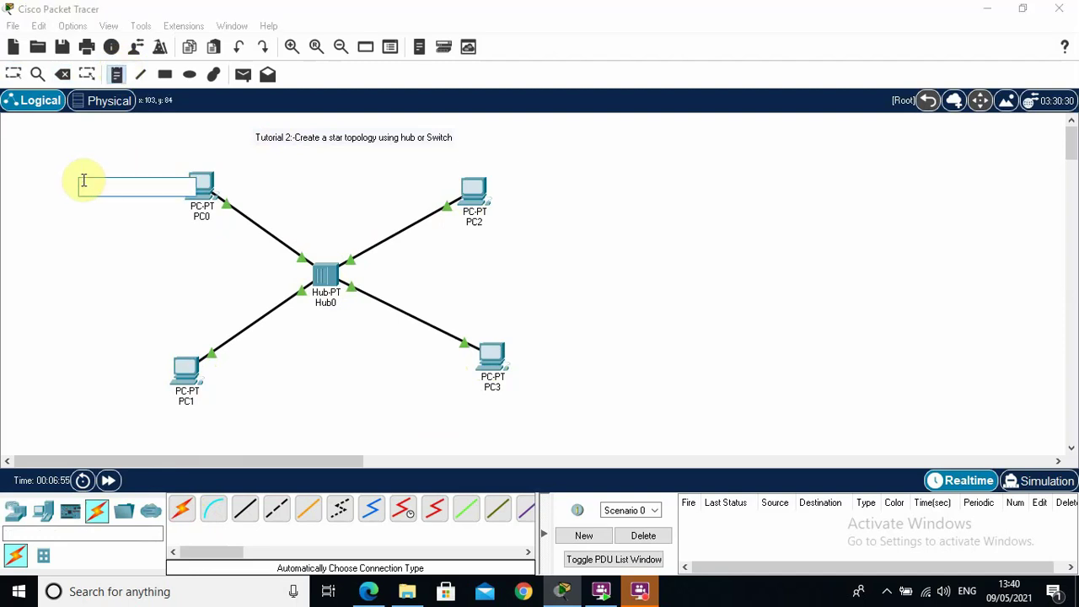
type("PC")
type("2.16")
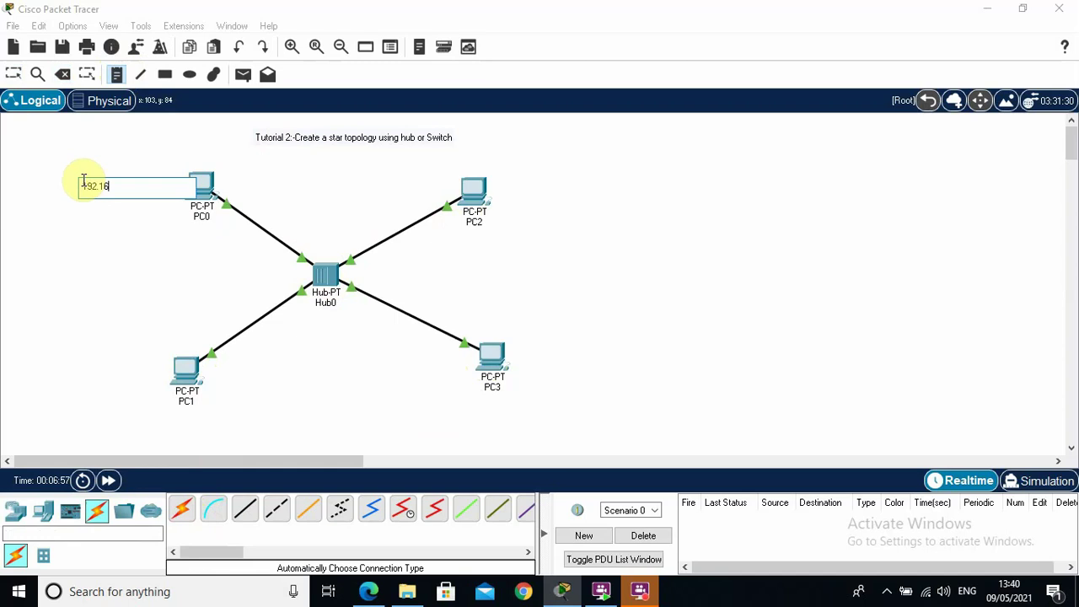
type("8.0.20")
left_click(135, 368)
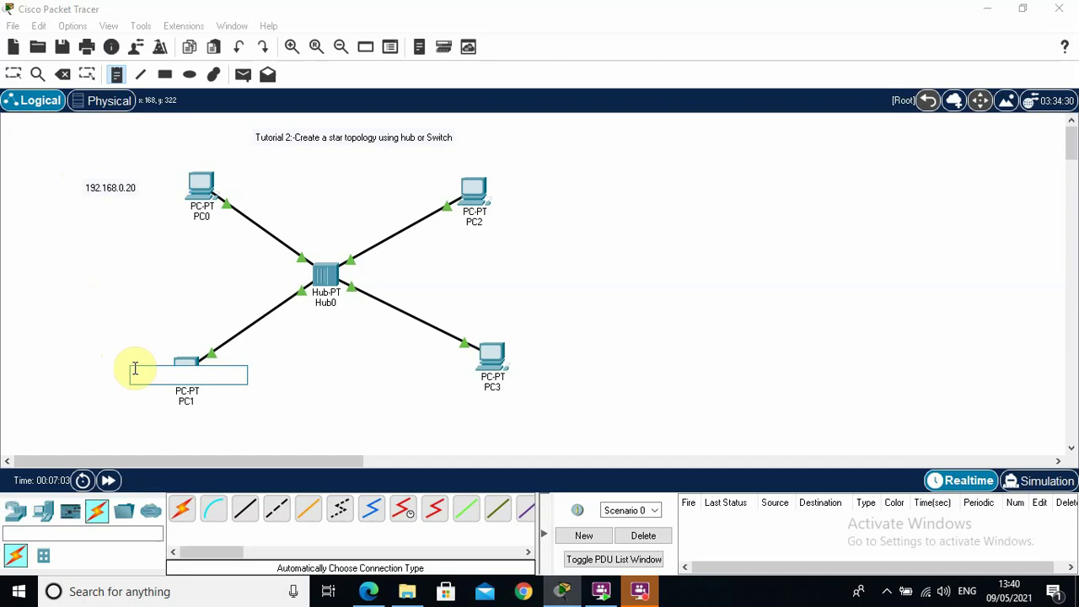
type("192.16")
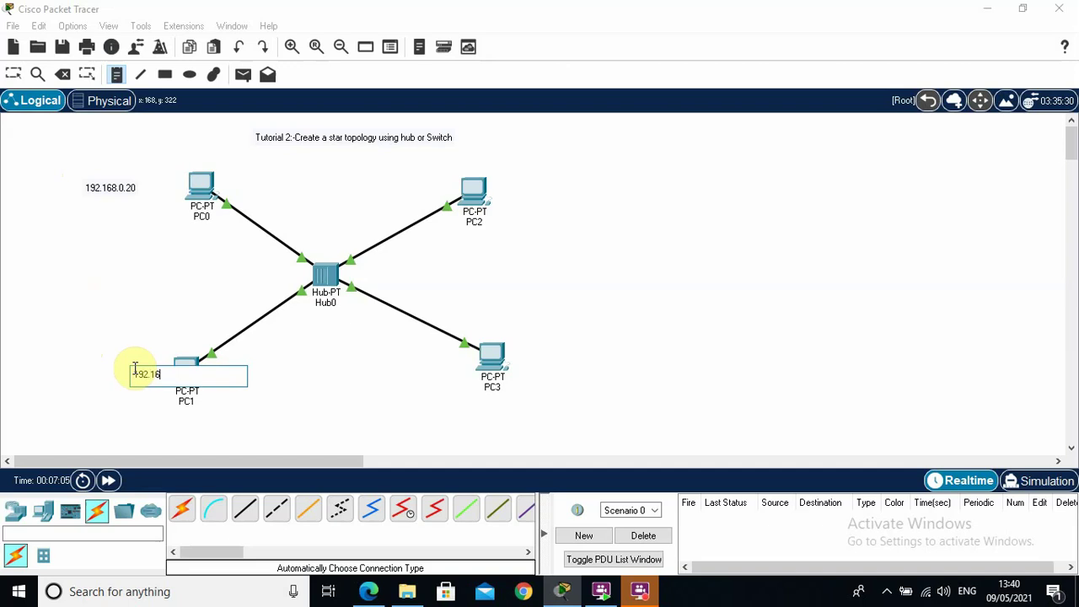
type("8.0.21")
Place a note reading 192.168.0.22 beside PC3 and one reading 192.168.0.23 beside PC2
left_click(537, 345)
type("192")
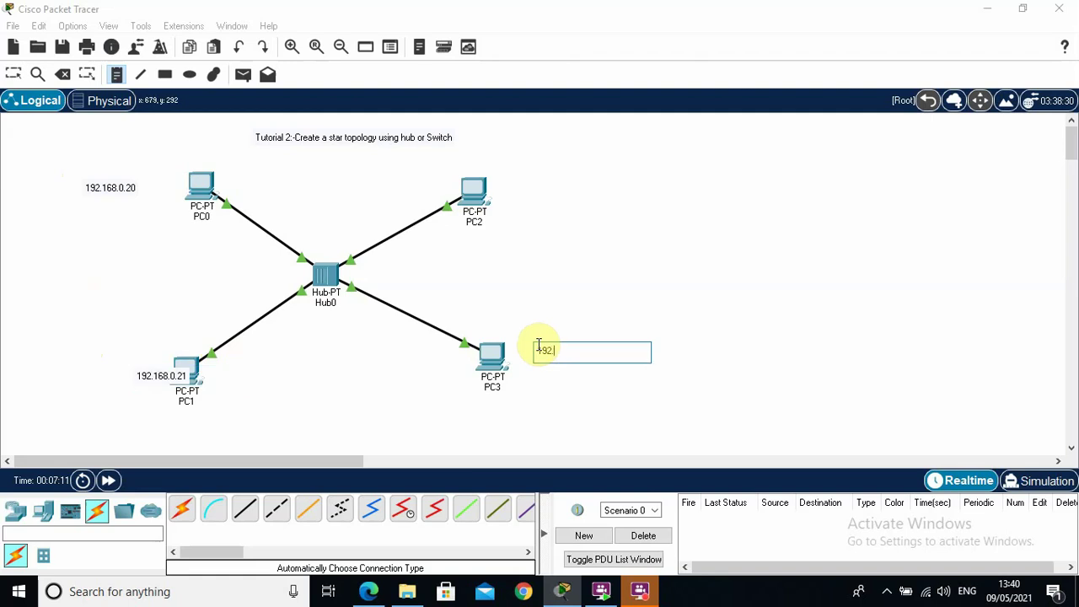
type(".168.0.22")
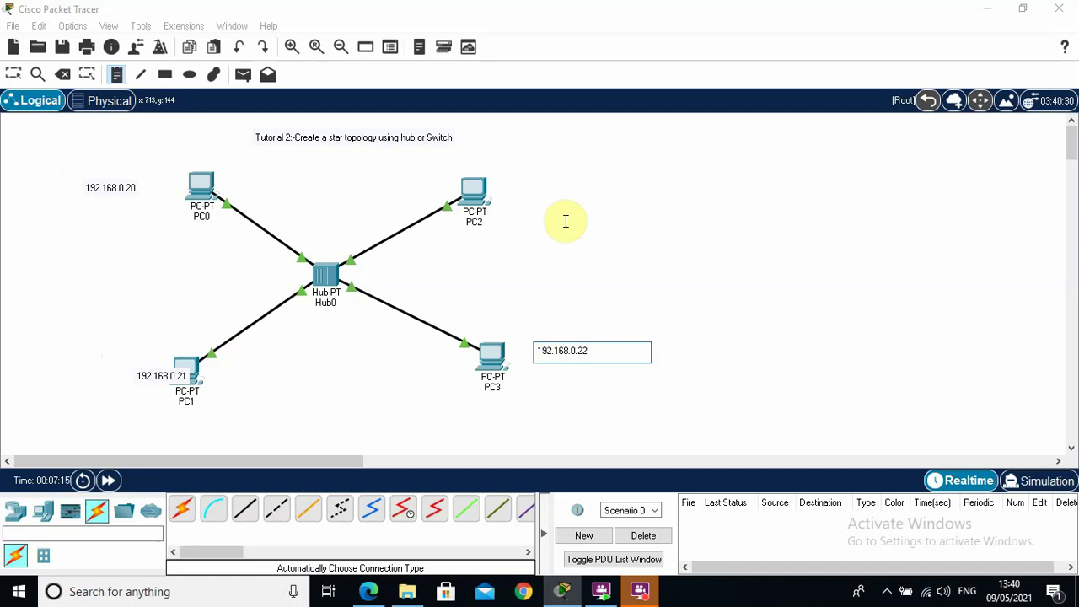
left_click(501, 181)
type("192")
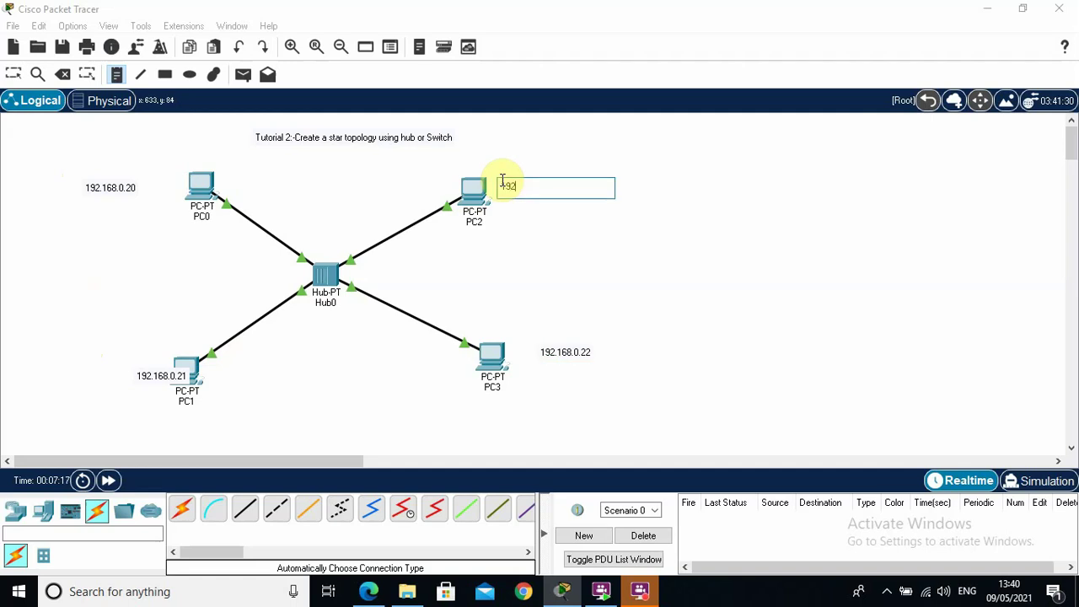
type(".168.0.23")
left_click(719, 250)
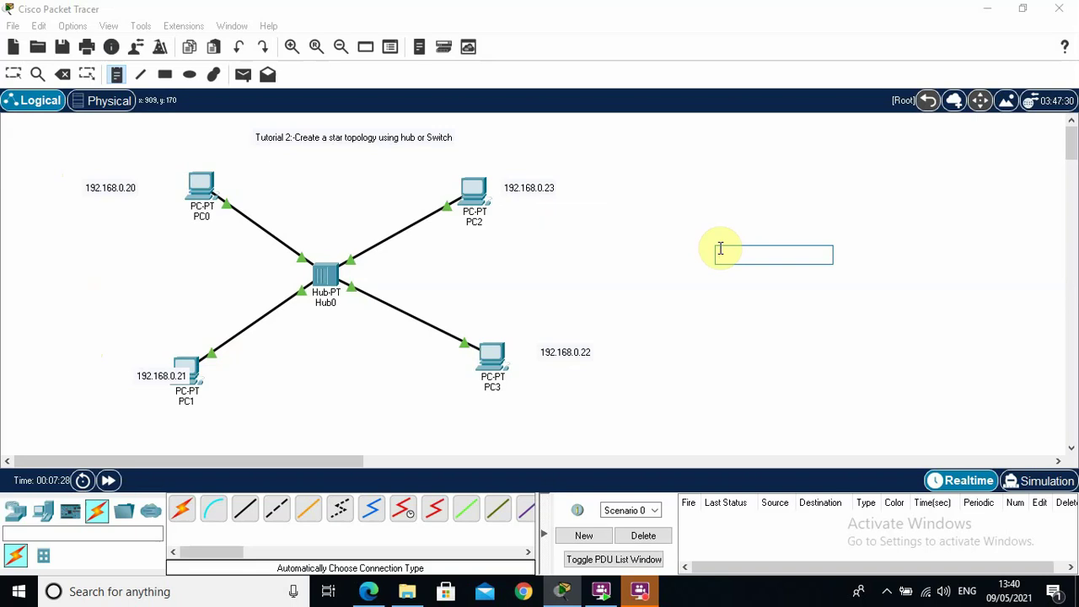
left_click(175, 380)
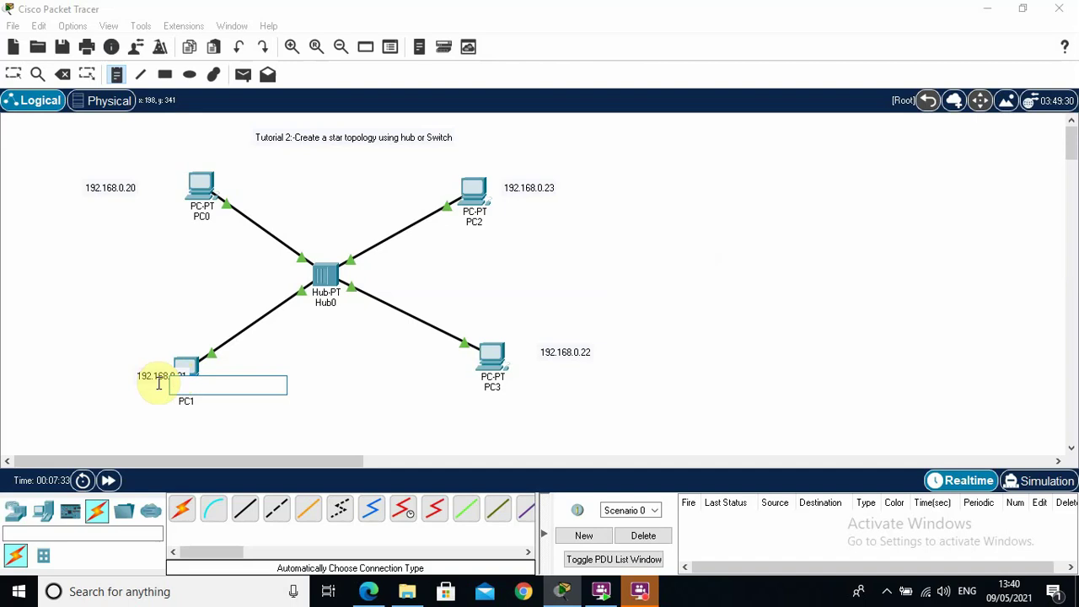
key("Escape")
double_click(163, 376)
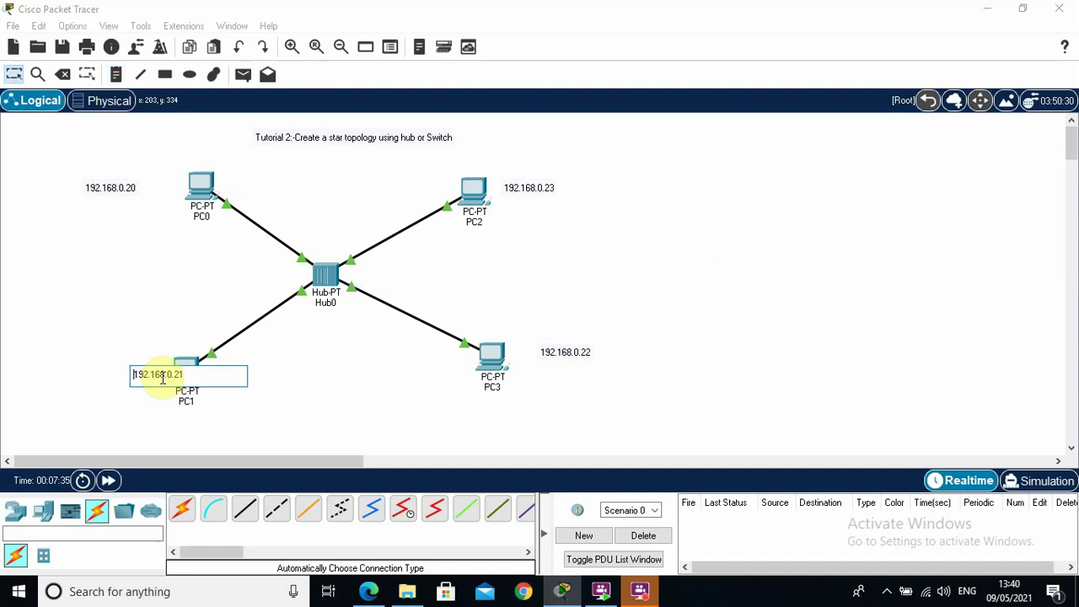
left_click(292, 402)
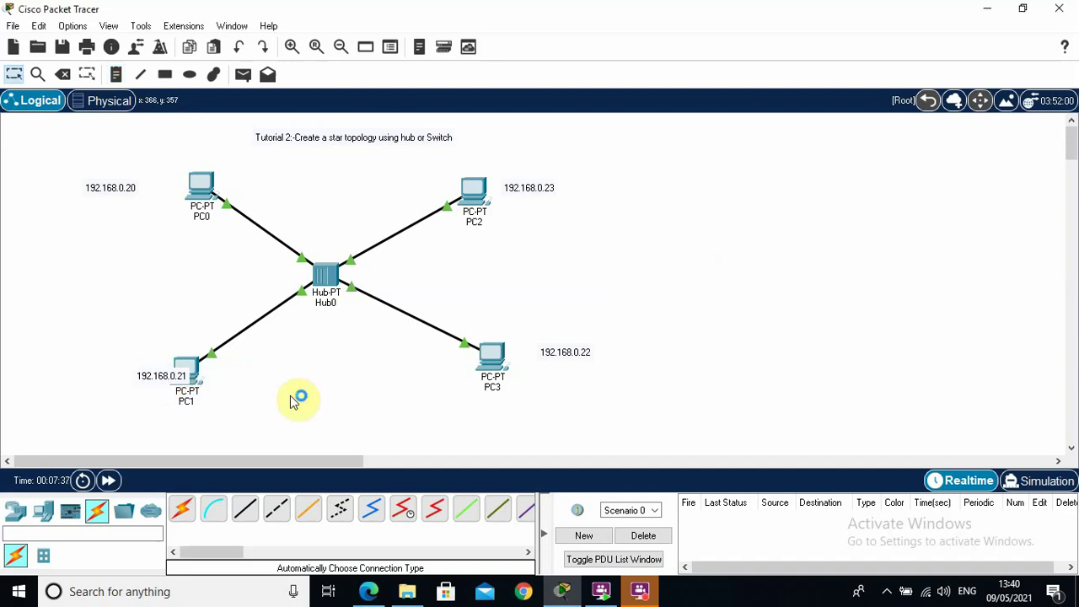
left_click(87, 75)
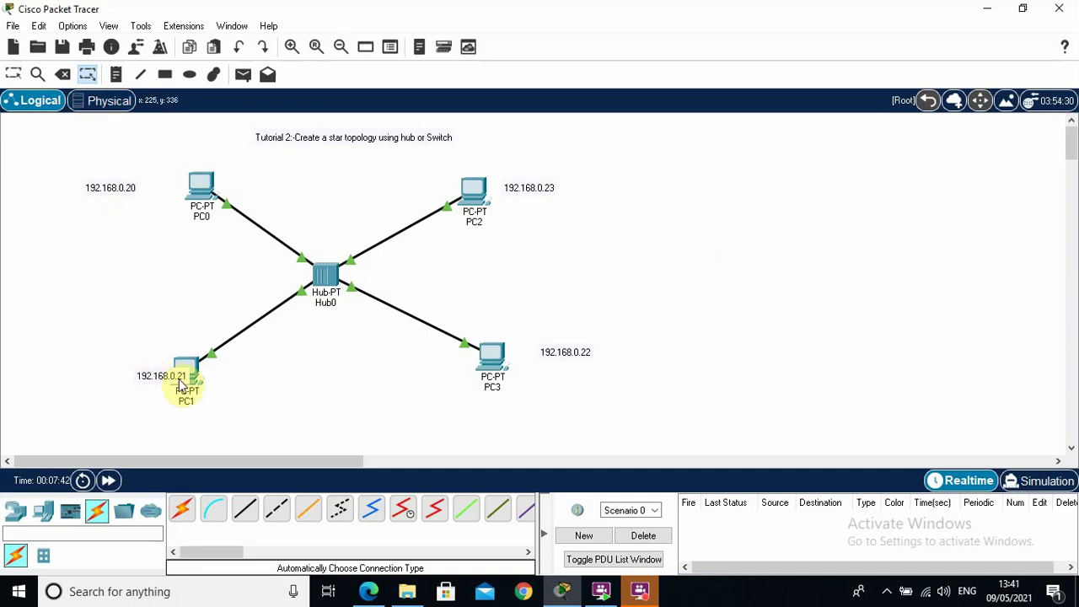
left_click(180, 387)
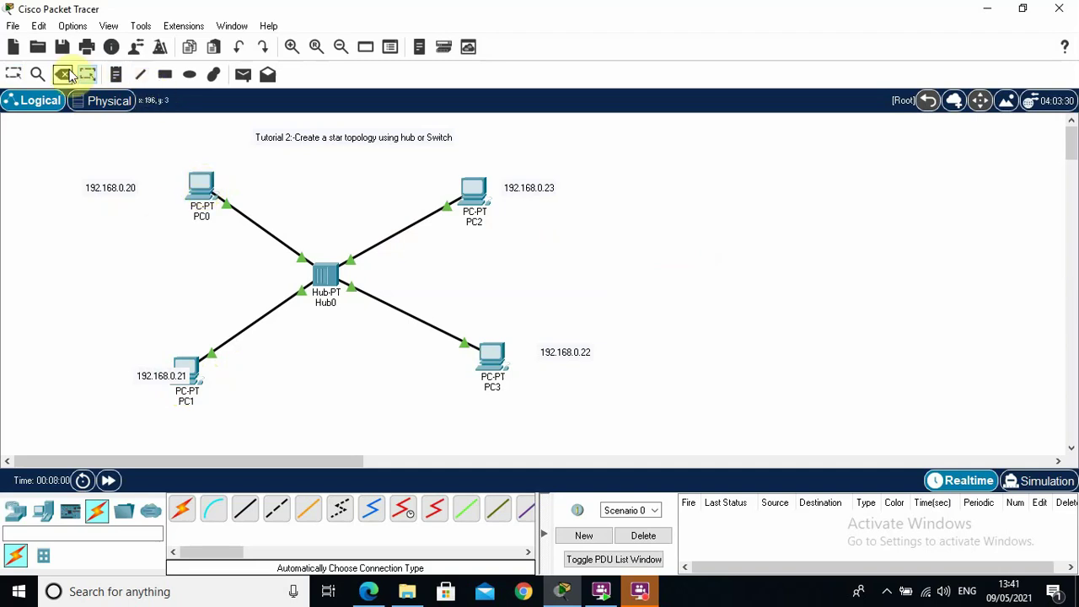
Assign PC0's FastEthernet0 the static IPv4 address 192.168.0.20 with the default subnet mask 255.255.255.0
left_click(12, 74)
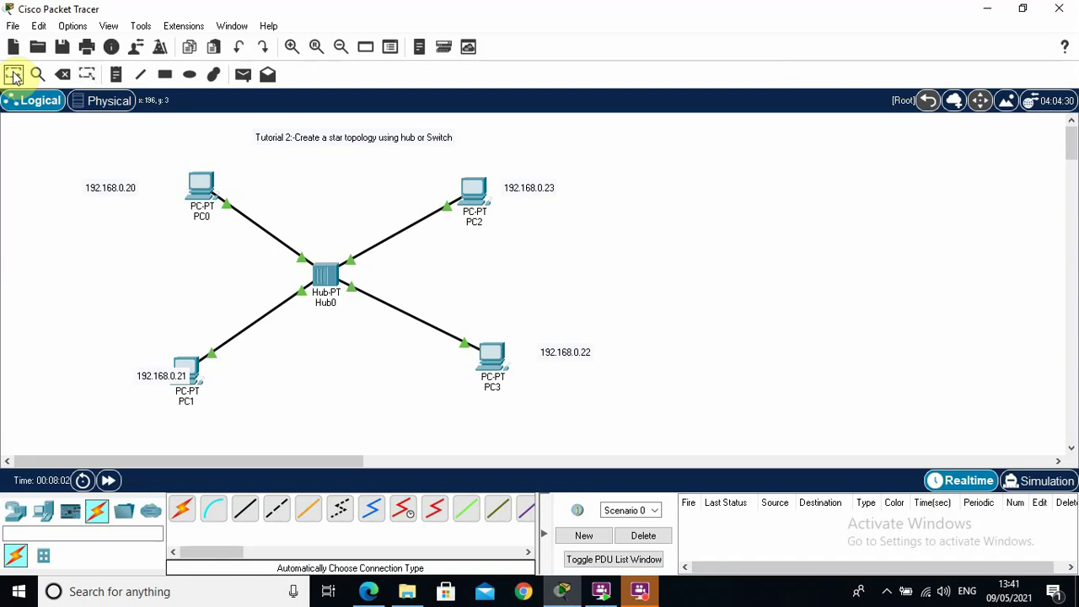
left_click(201, 187)
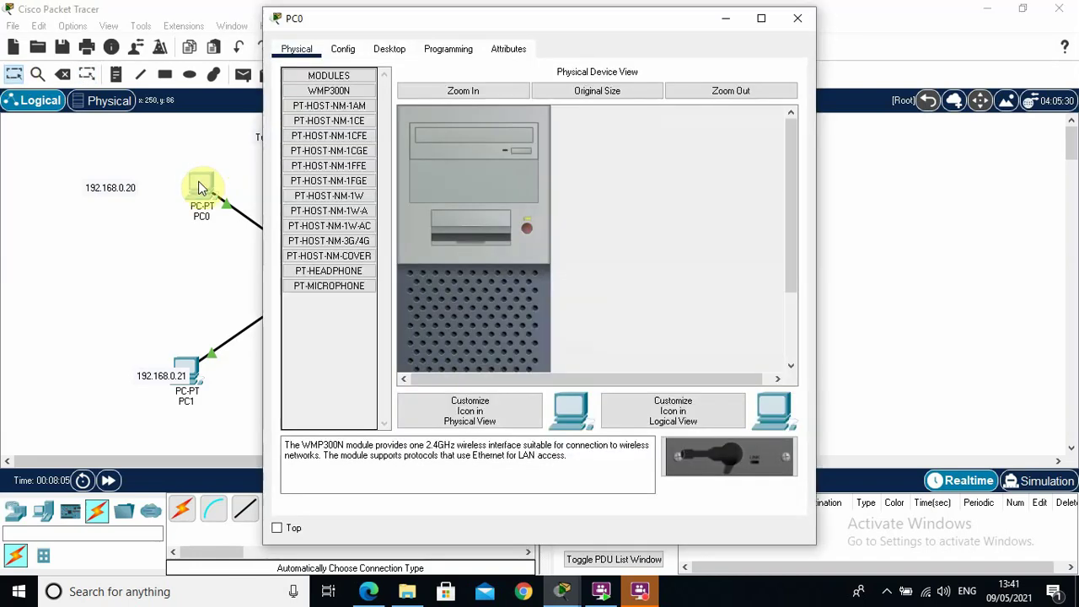
left_click(397, 55)
left_click(367, 83)
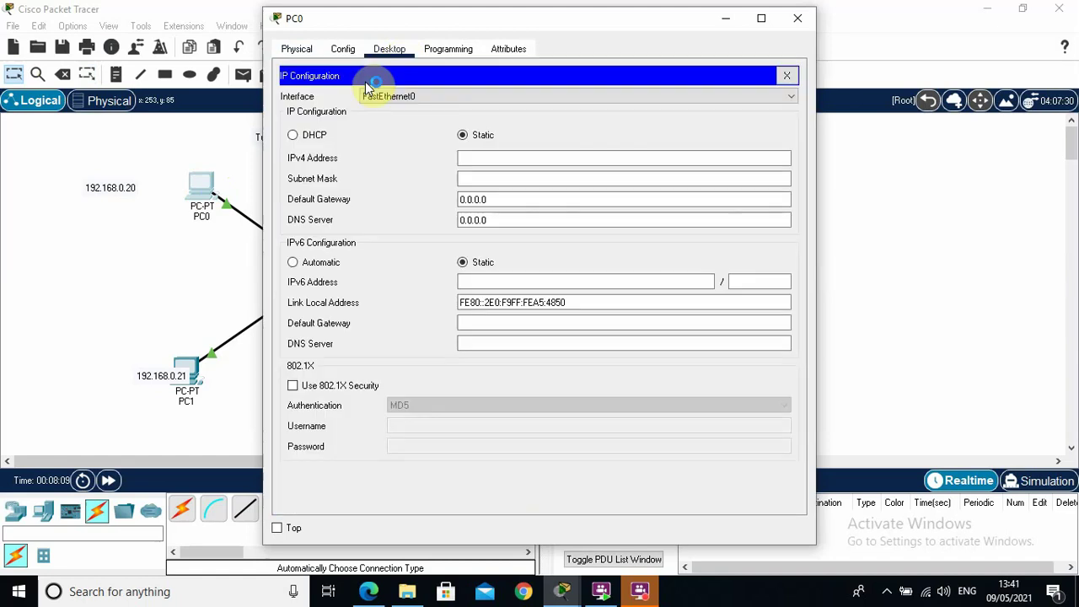
left_click(499, 164)
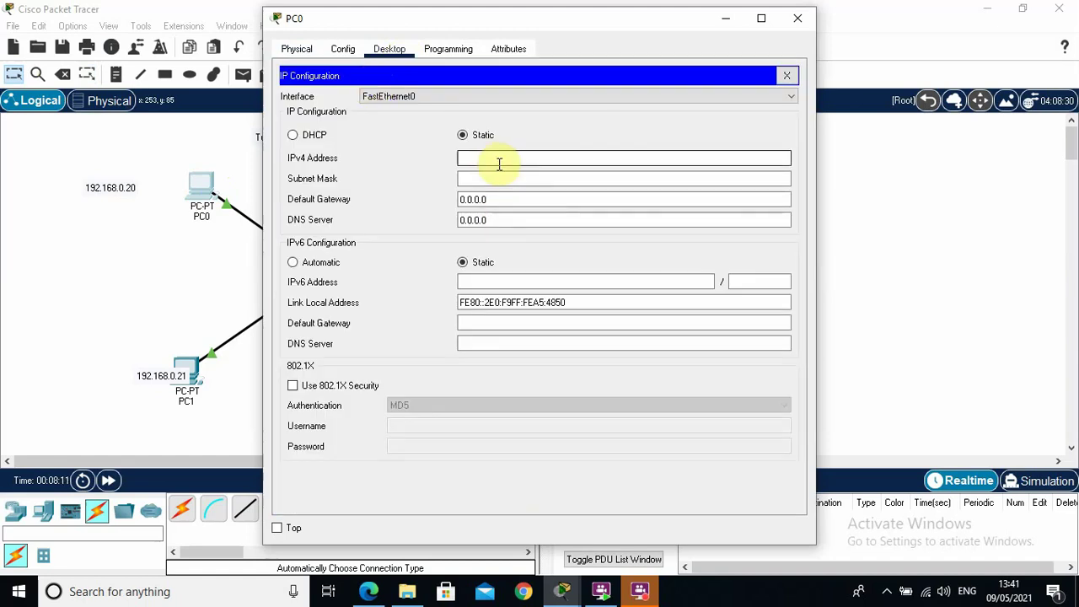
type("192.168.0.20.20")
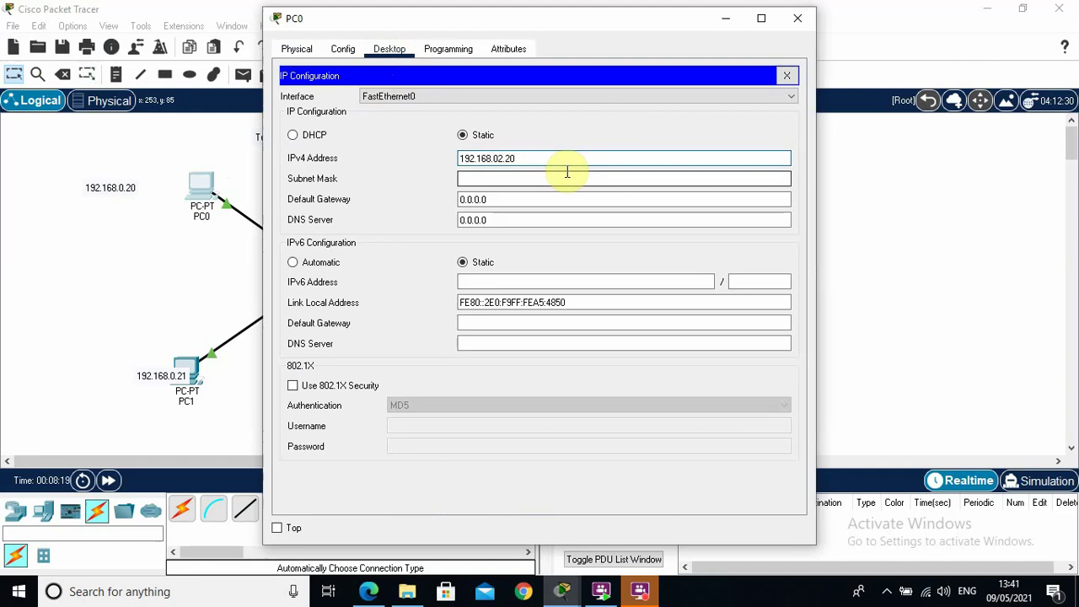
key("BackSpace")
key("BackSpace")
key("BackSpace")
type(".20")
key("Tab")
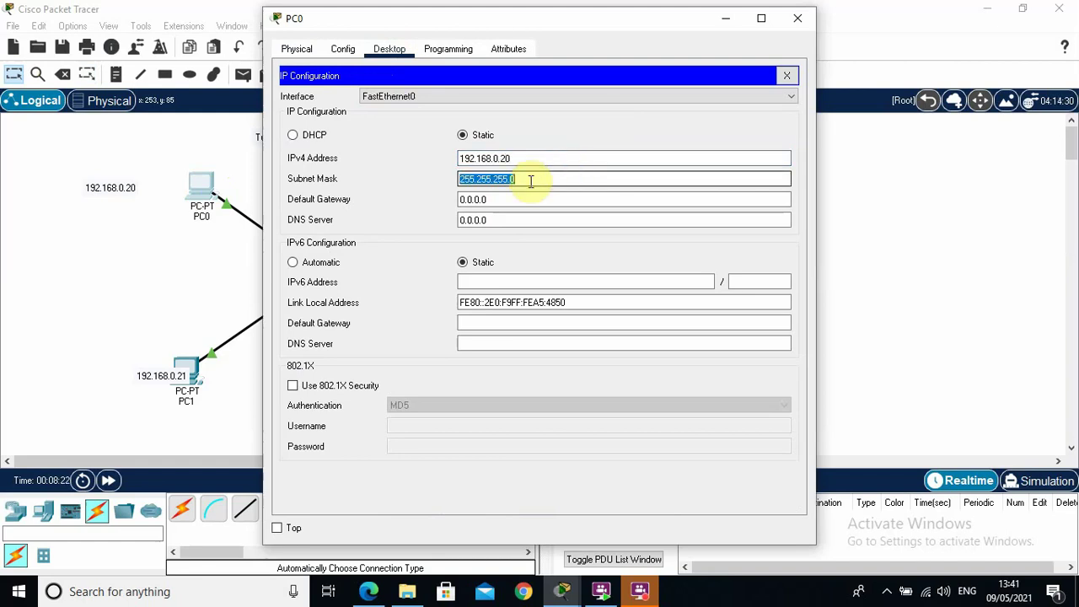
left_click(504, 203)
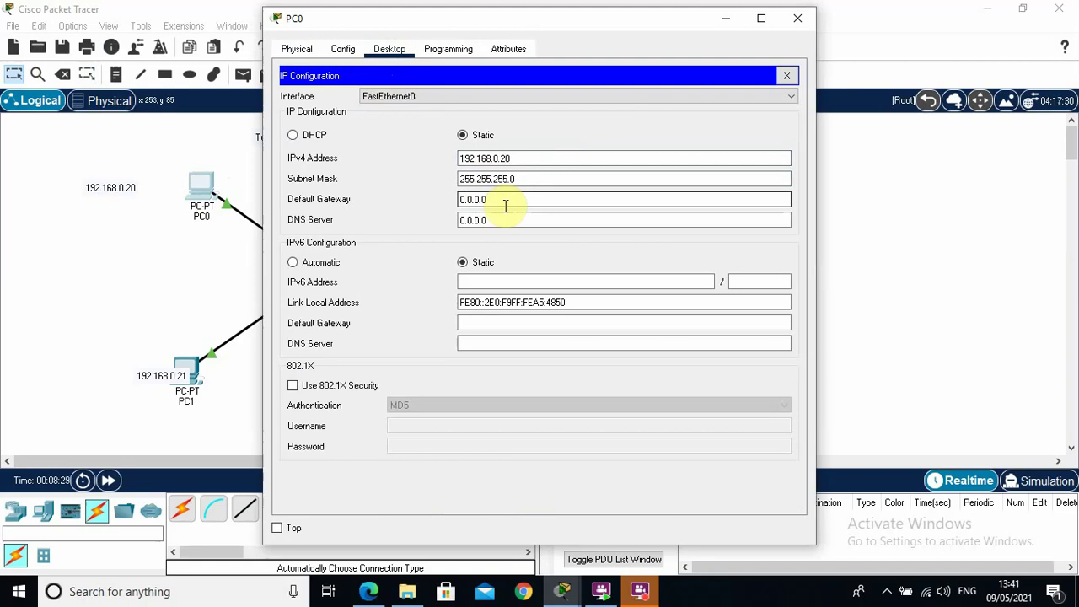
Close PC0's configuration and assign PC1's FastEthernet0 the static IPv4 address 192.168.0.21 with the default subnet mask 255.255.255.0
left_click(505, 202)
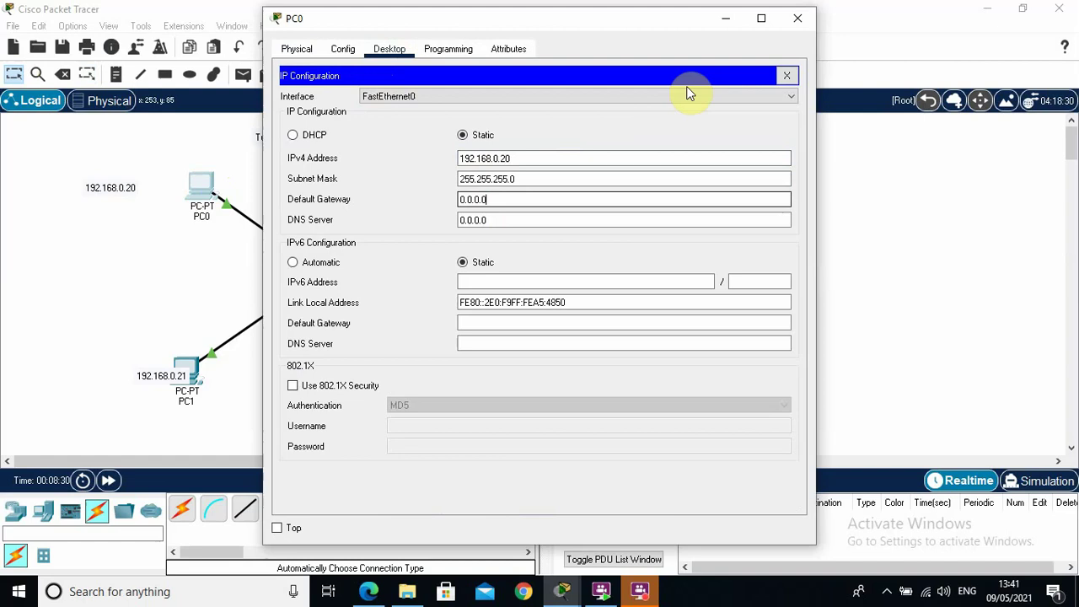
left_click(799, 23)
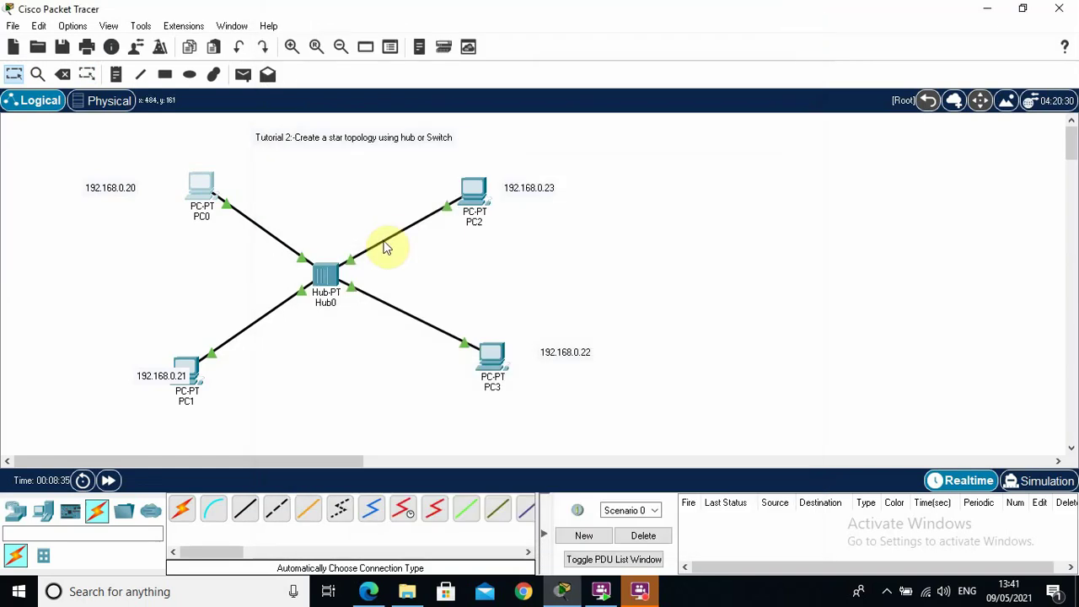
left_click(188, 364)
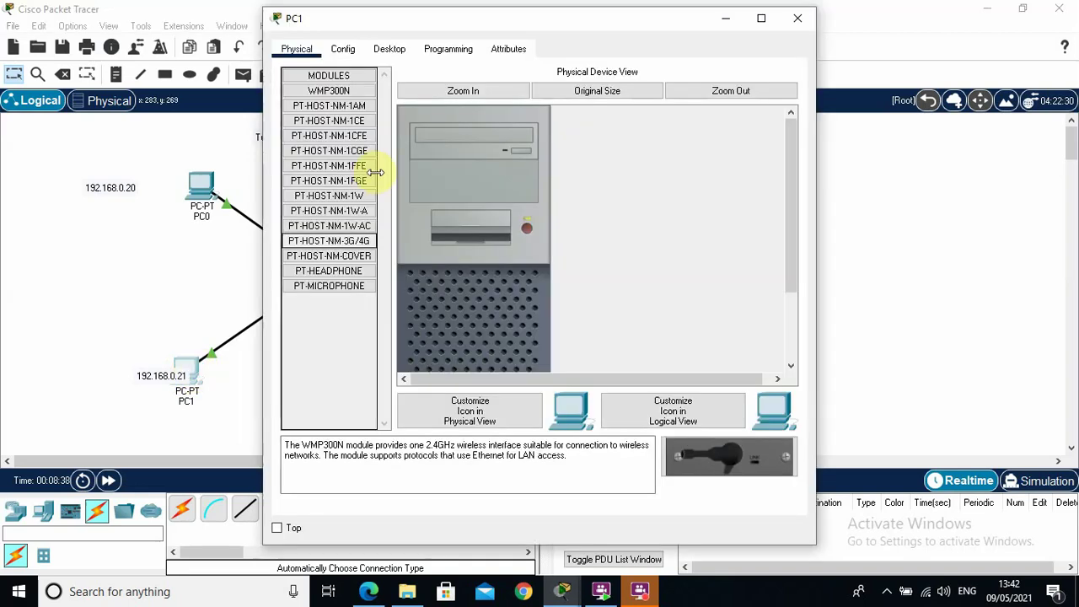
left_click(386, 49)
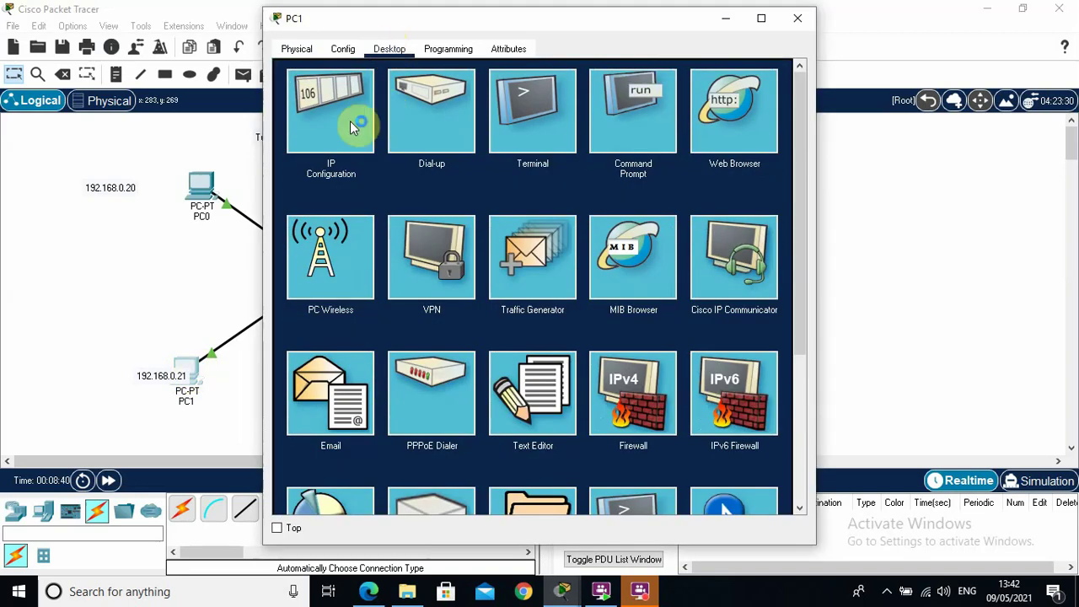
left_click(355, 123)
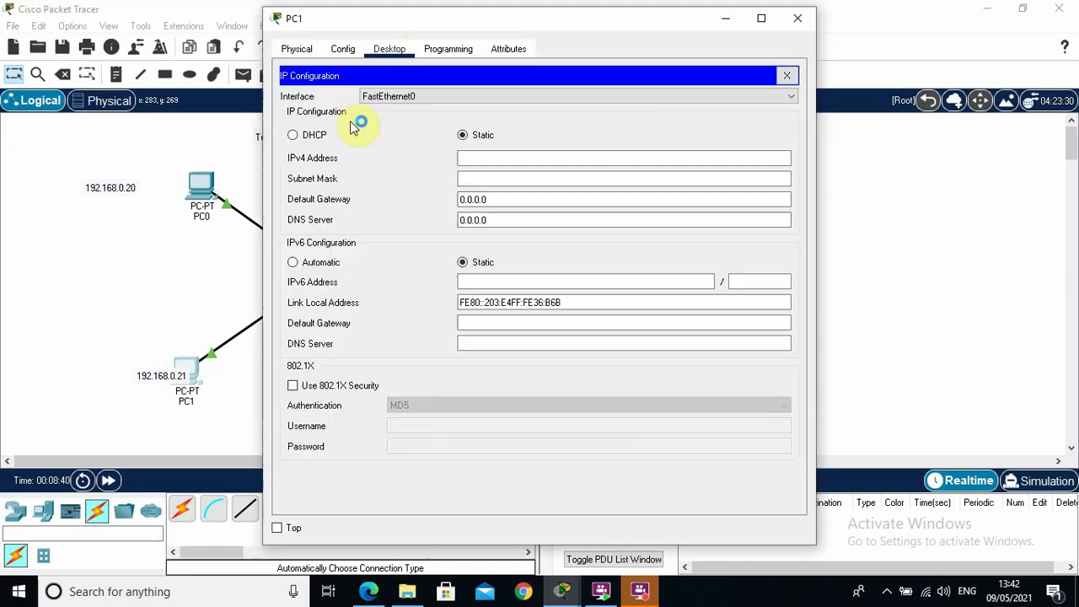
left_click(474, 160)
type("19")
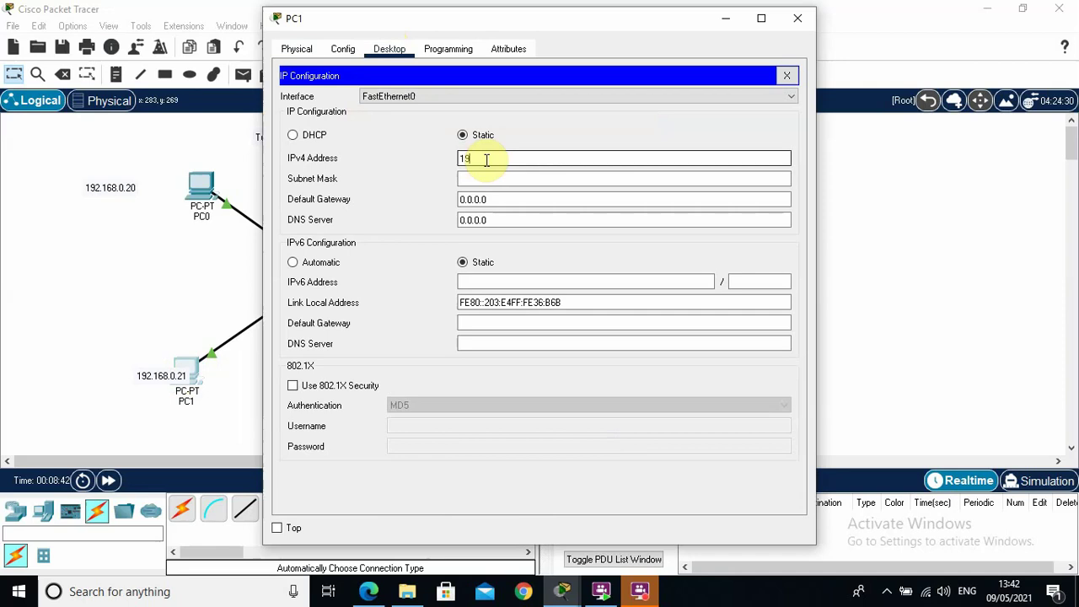
type("2.168.0.21")
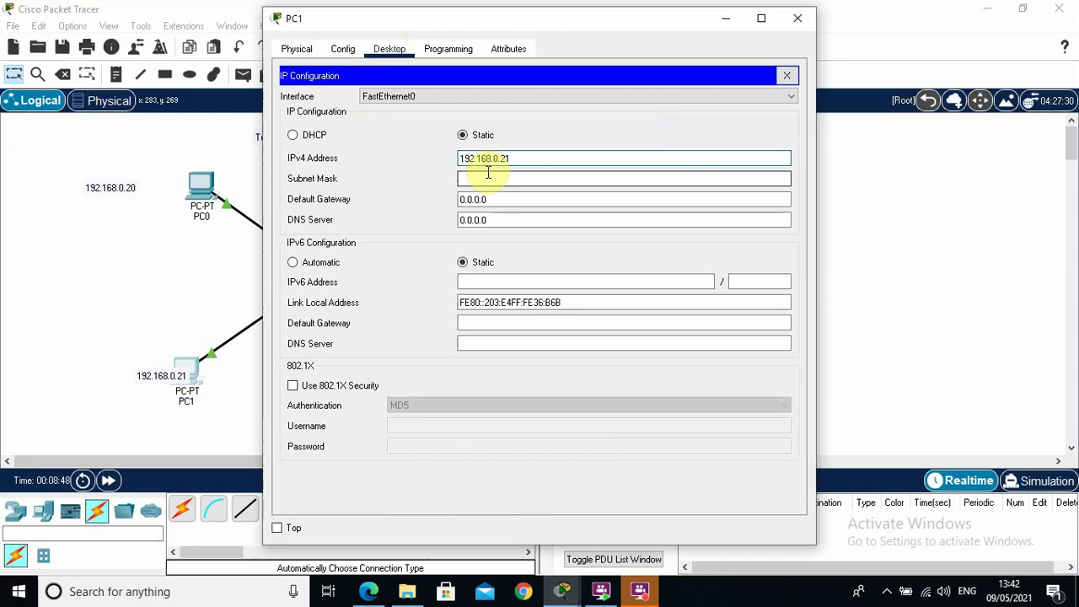
left_click(489, 177)
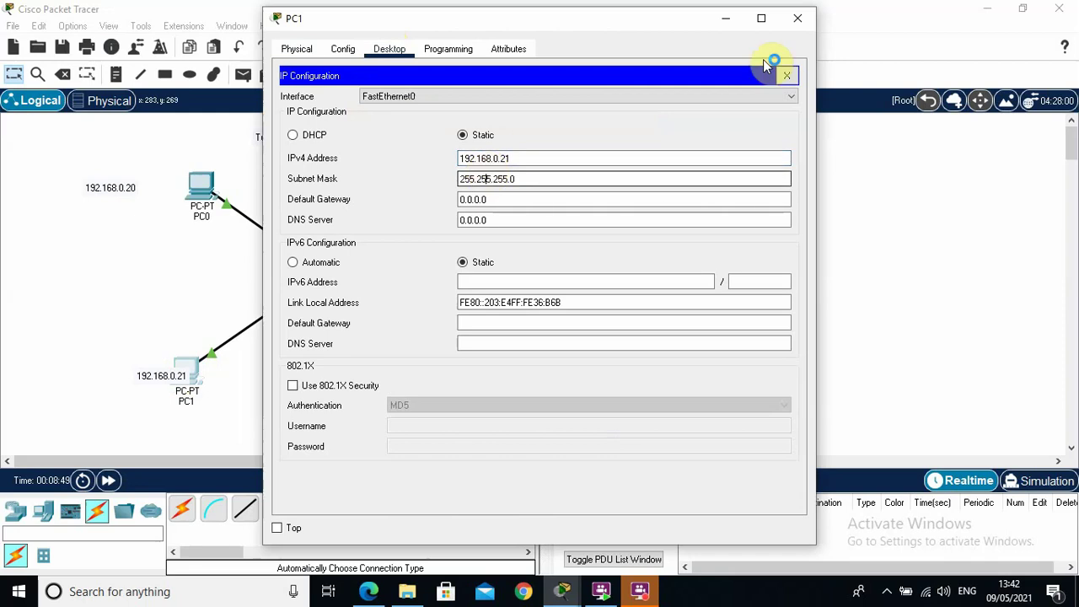
left_click(798, 25)
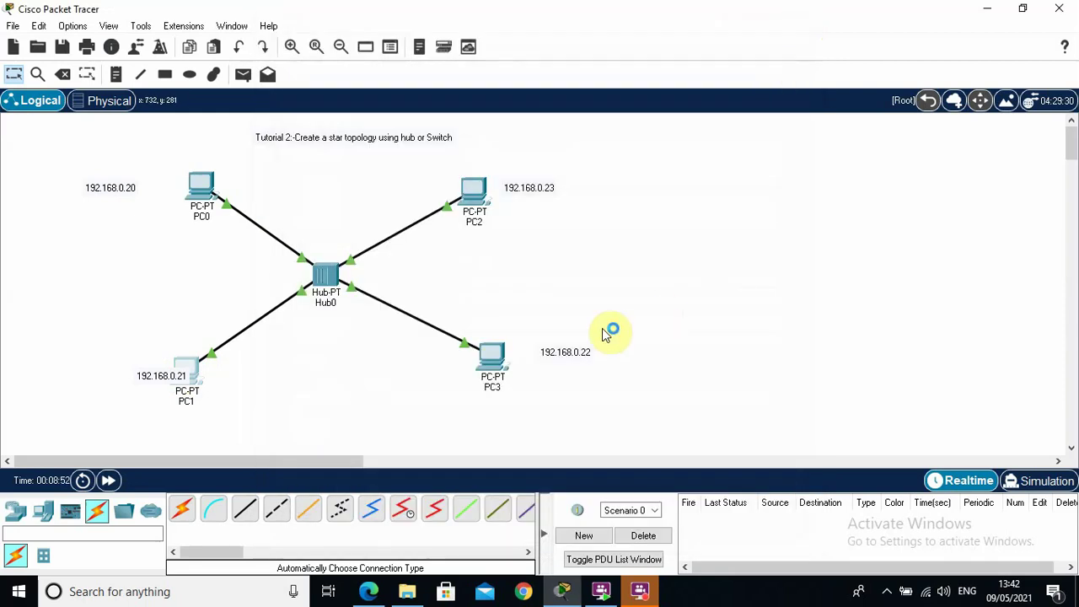
Assign PC3's FastEthernet0 the static IPv4 address 192.168.0.22 with the default subnet mask 255.255.255.0
left_click(496, 362)
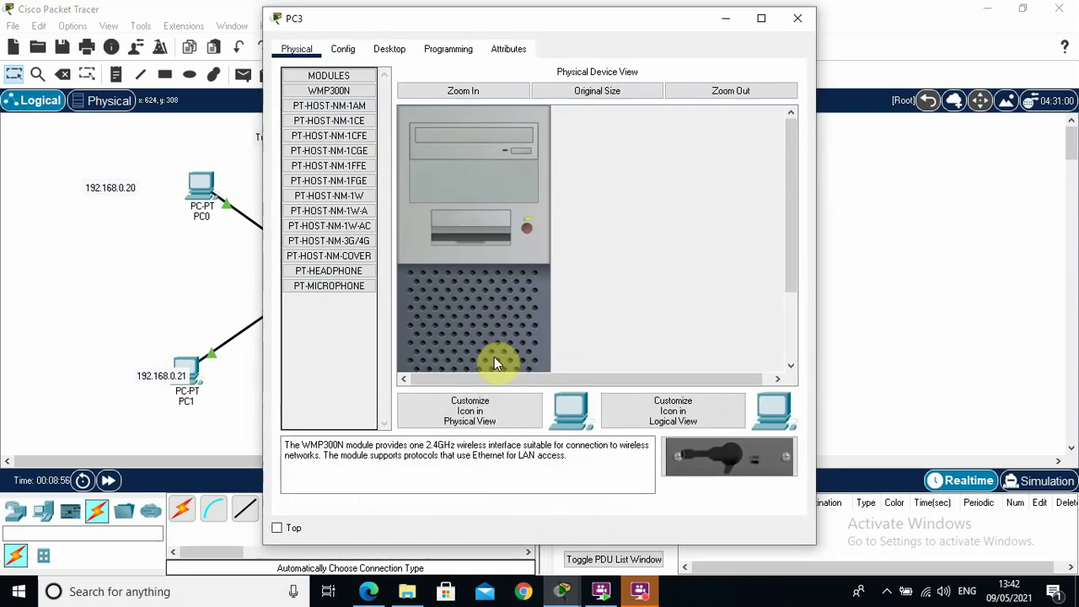
left_click(396, 52)
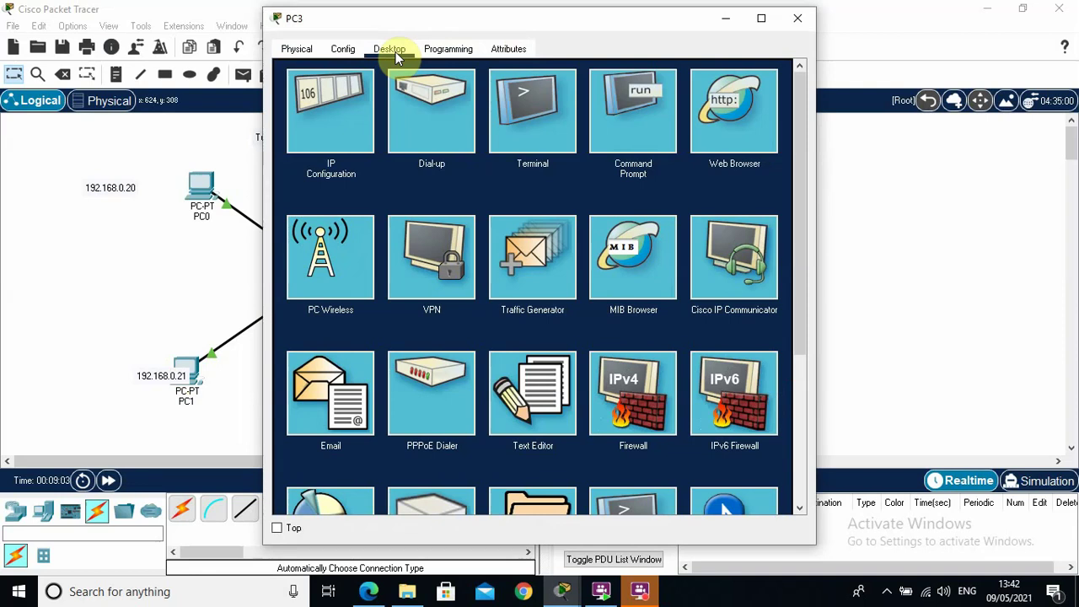
left_click(350, 123)
left_click(488, 162)
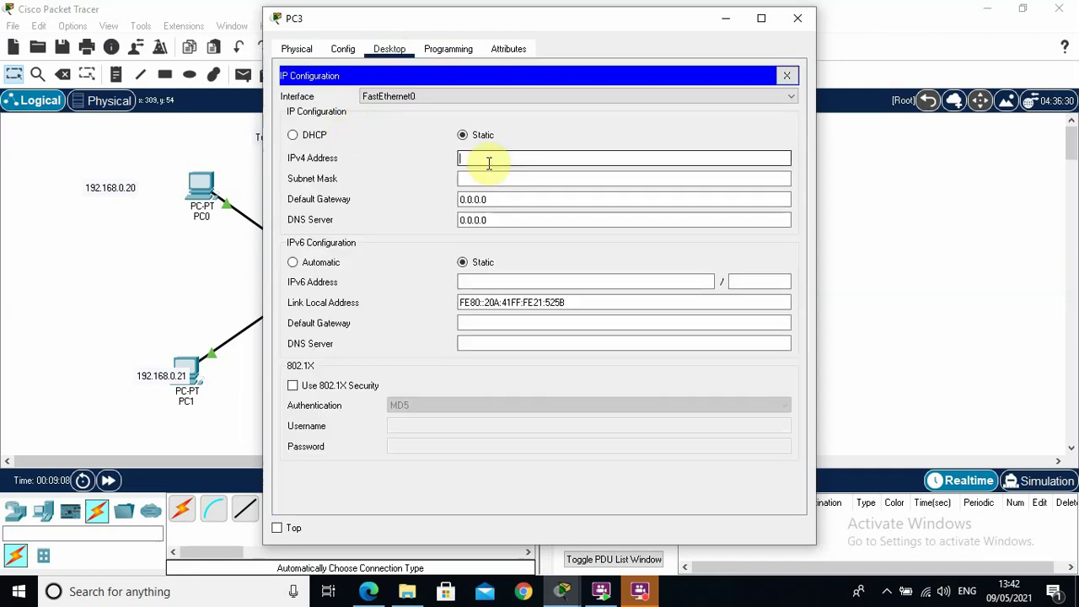
type("192.168.0.22")
key("Tab")
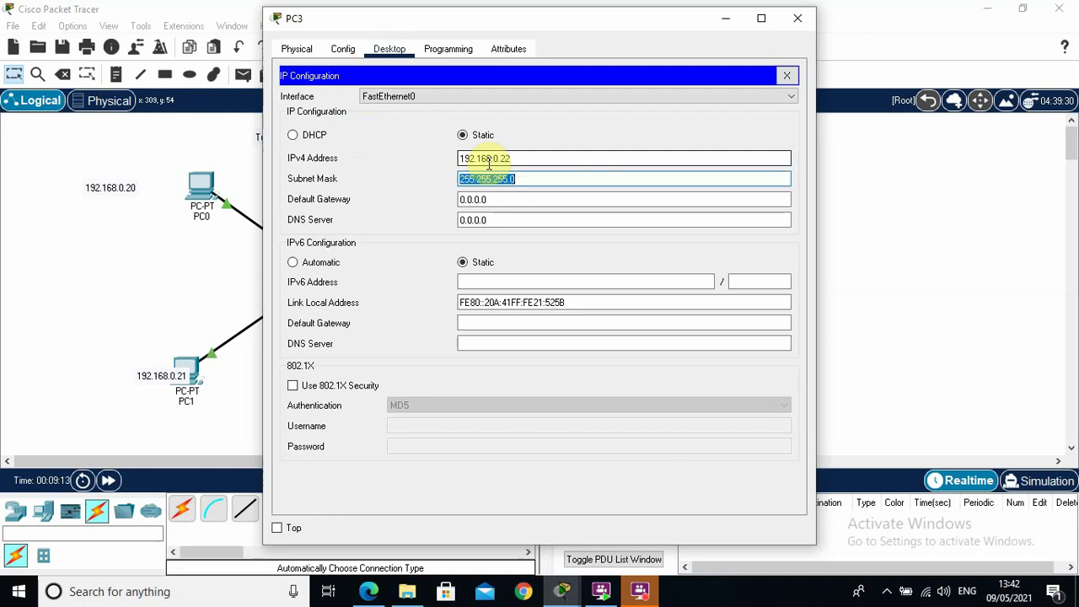
left_click(803, 23)
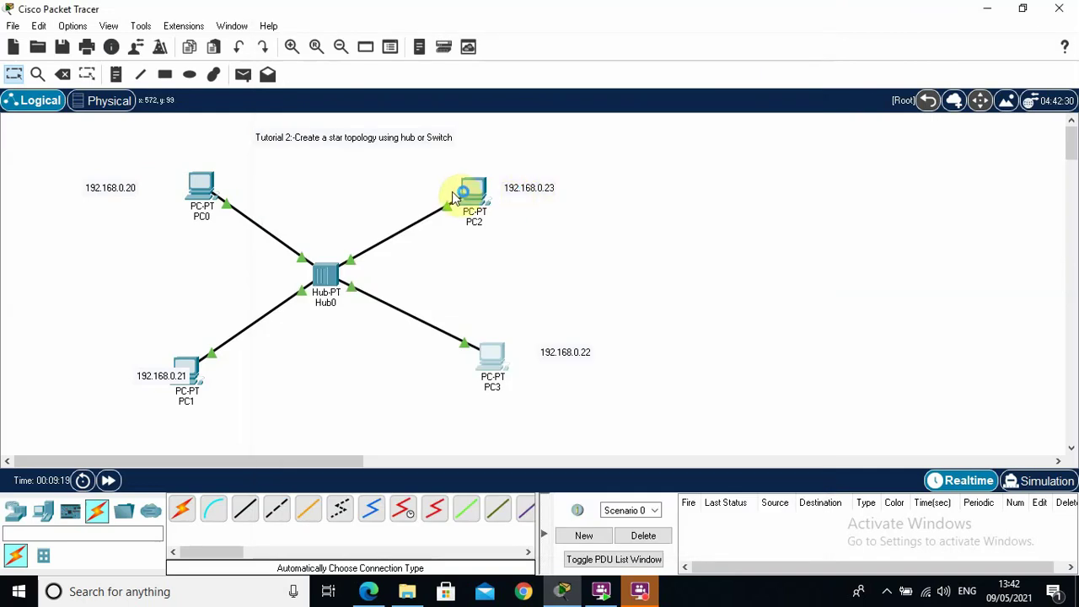
Assign PC2's FastEthernet0 the static IPv4 address 192.168.0.23 with the default subnet mask 255.255.255.0
left_click(482, 194)
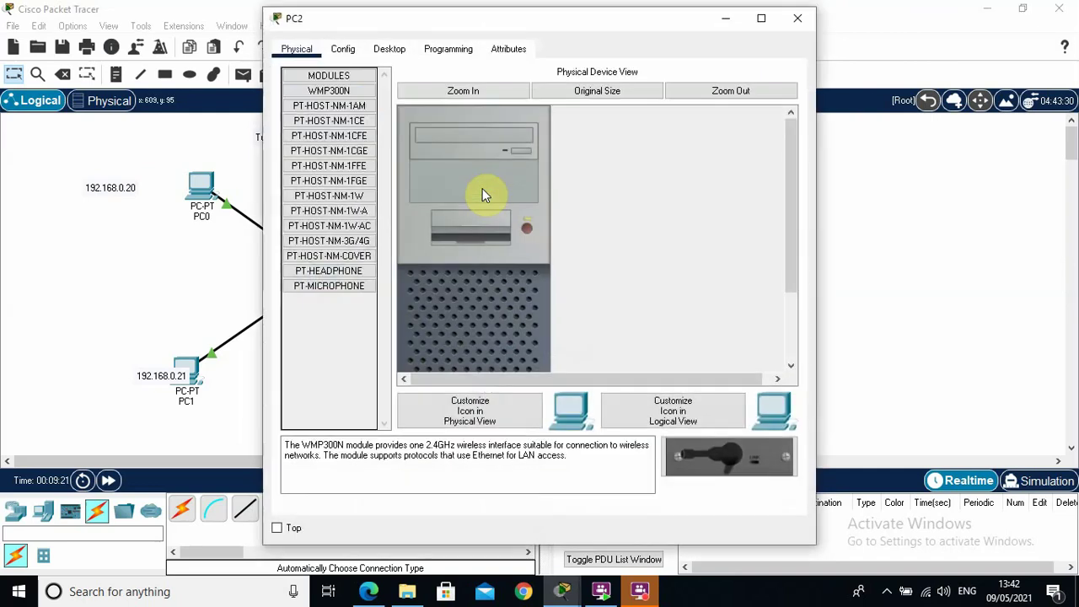
left_click(403, 56)
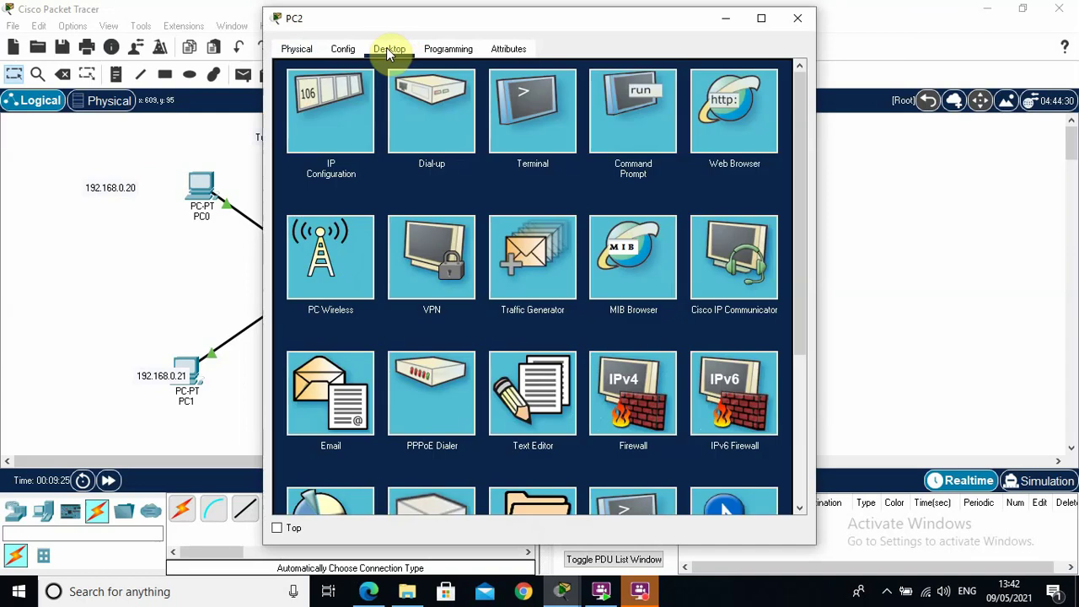
left_click(364, 120)
left_click(473, 157)
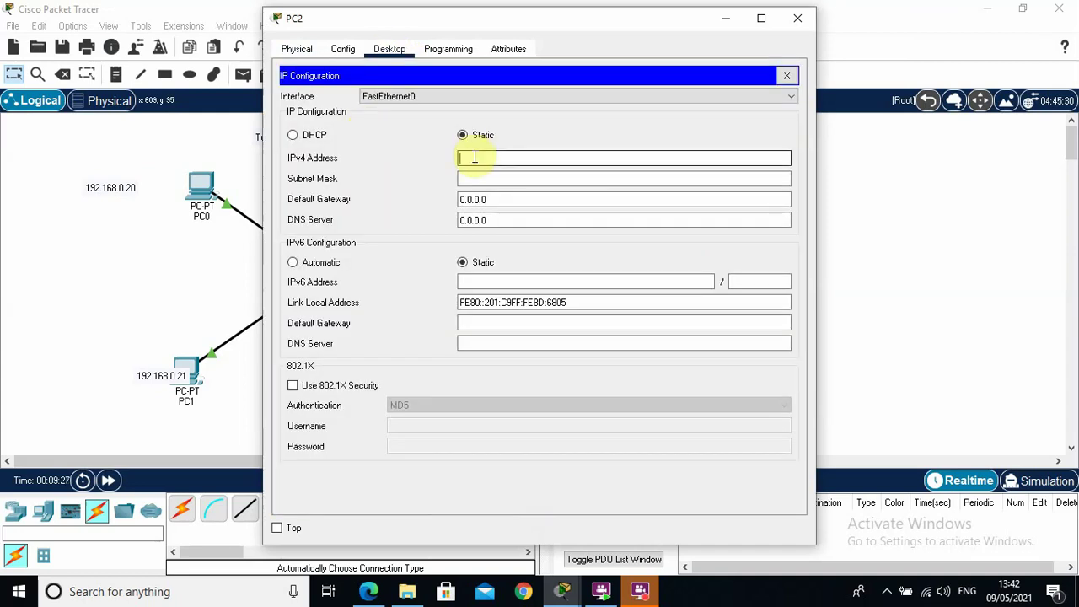
type("192.168.0.23")
key("Tab")
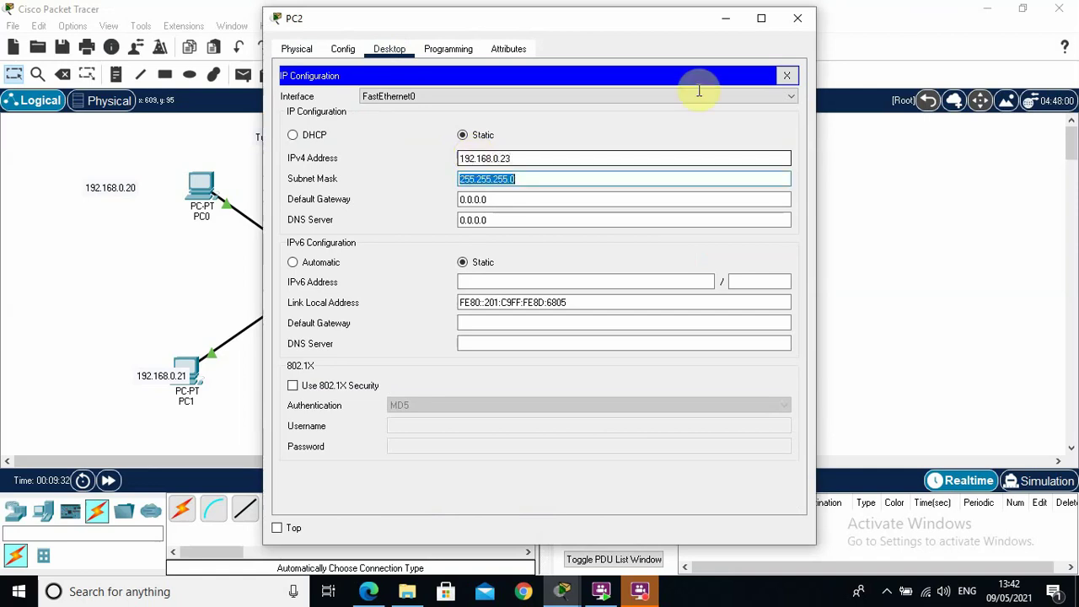
left_click(800, 28)
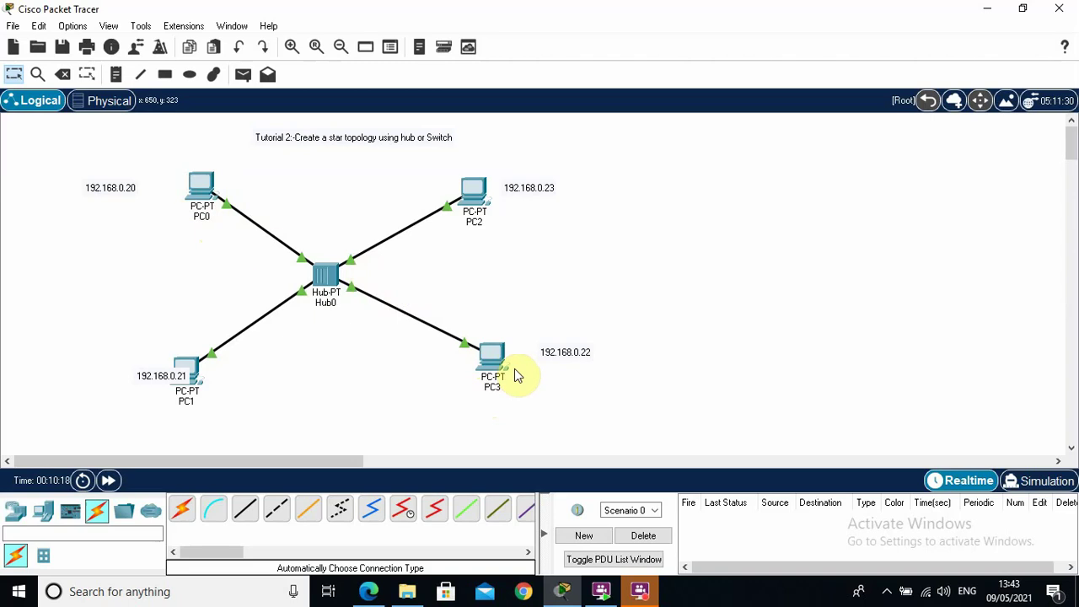
Test the connection from PC0 to PC3 by running ping 192.168.0.22 in PC0's Command Prompt
left_click(202, 189)
mouse_move(563, 593)
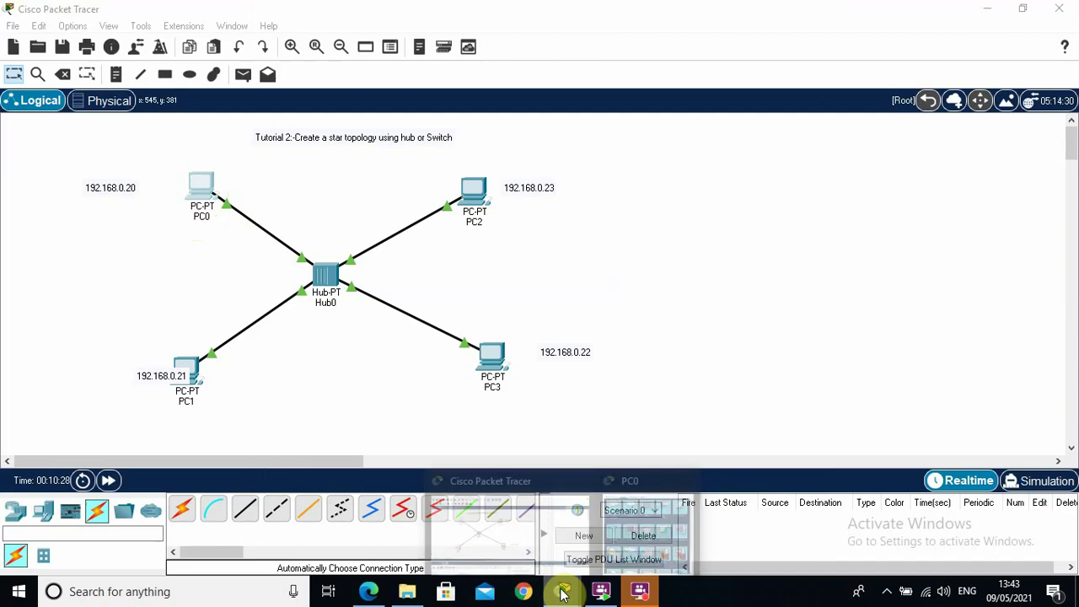
left_click(637, 547)
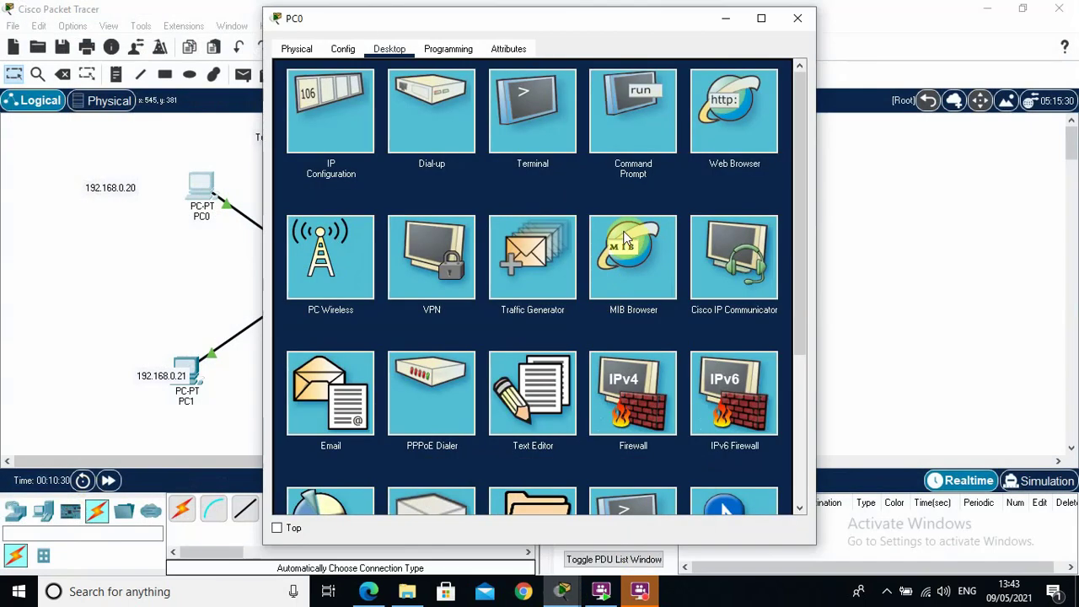
left_click(618, 139)
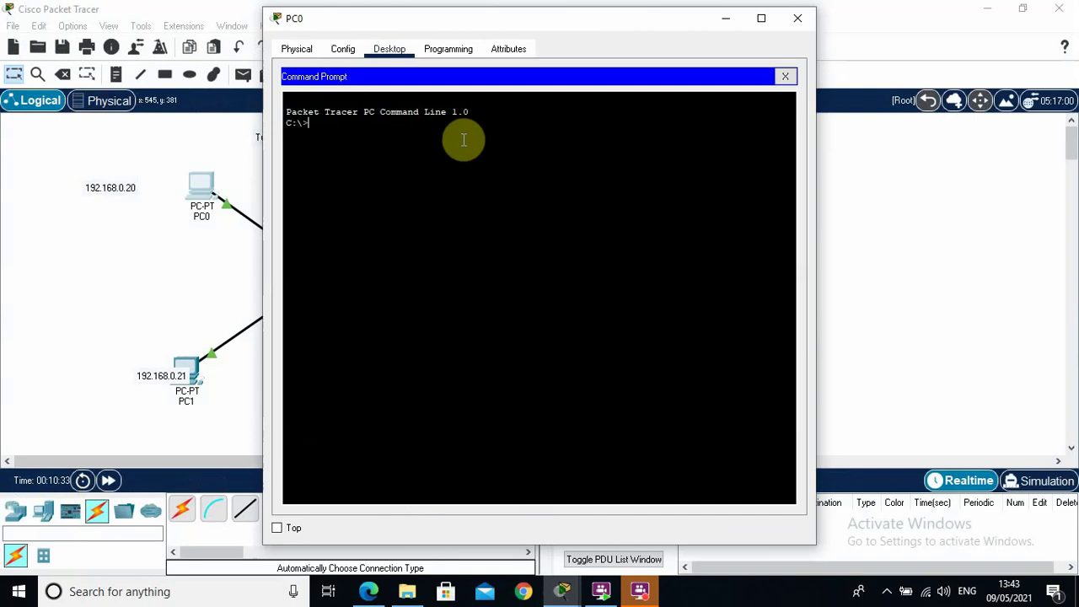
type("ping 192")
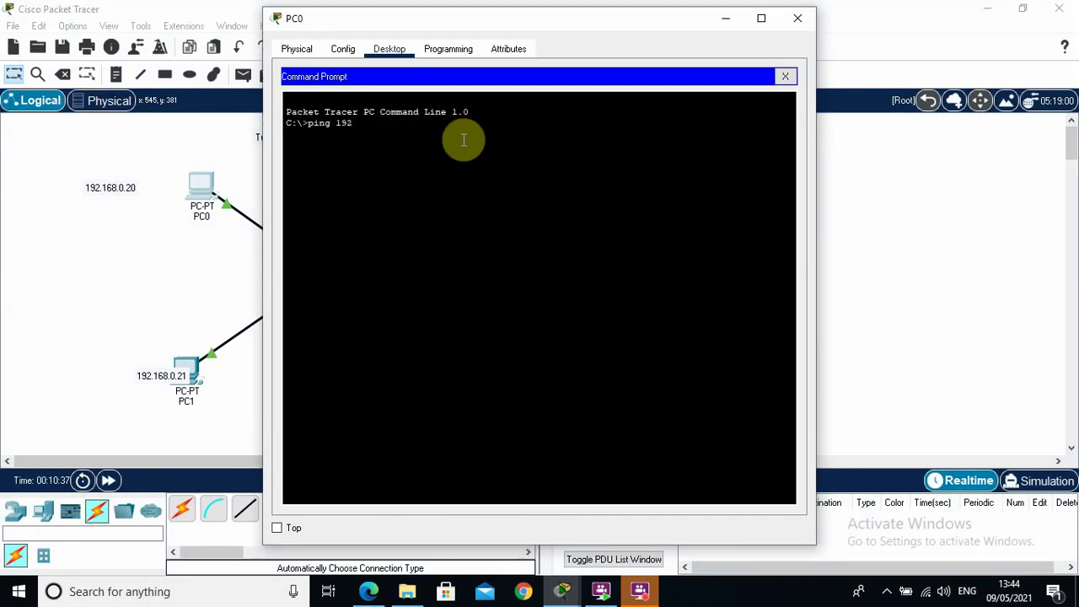
type(".168.0.22")
key("Return")
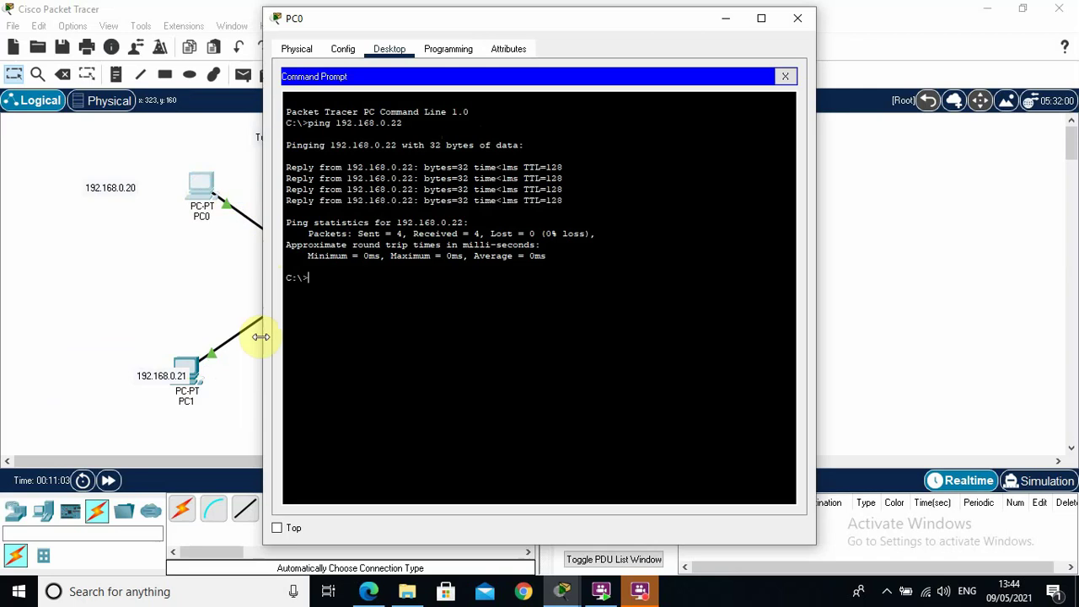
Test the connection from PC0 to PC1 by running ping 192.168.0.21
type("pi")
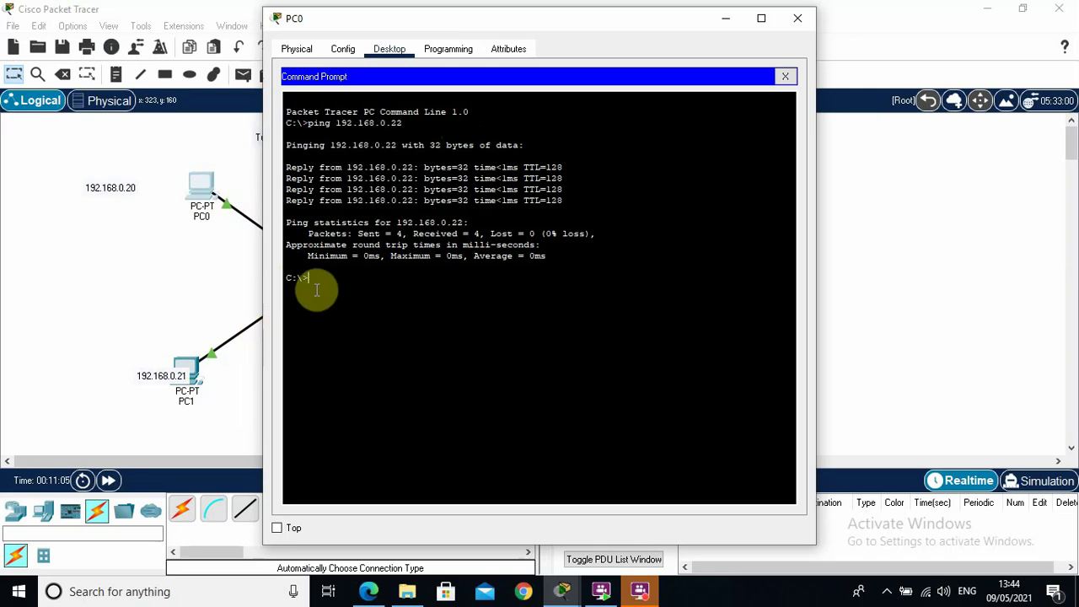
type("ng 192.168.0.21")
key("Return")
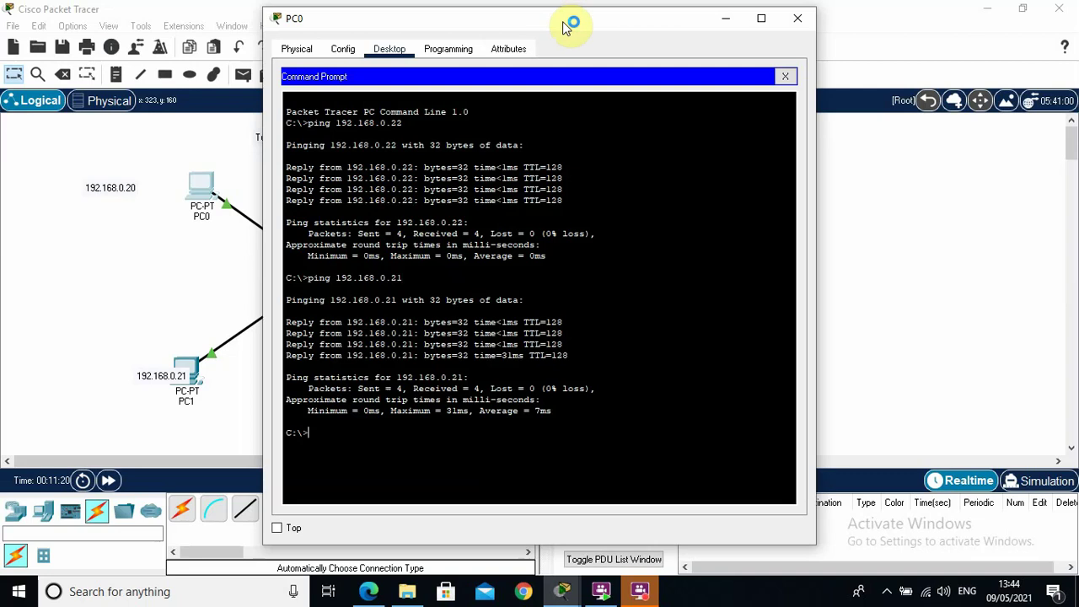
Move PC0's window clear of the topology, then run ping 192.168.0.24 from its Command Prompt and interrupt it
left_click_drag(568, 24, 912, 15)
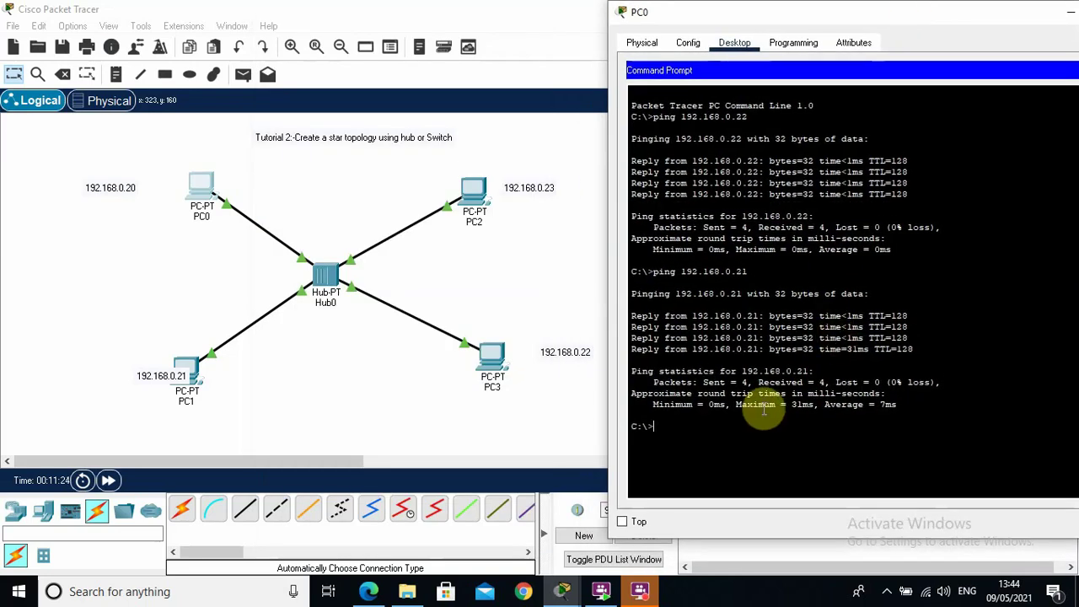
type("ping ")
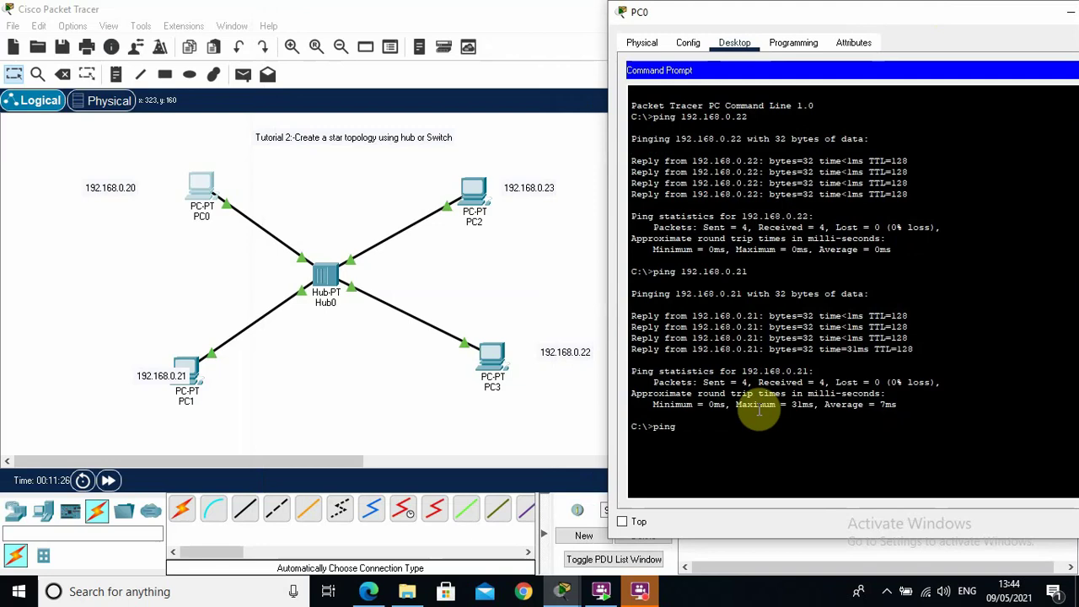
type("192.168.0.24")
key("Return")
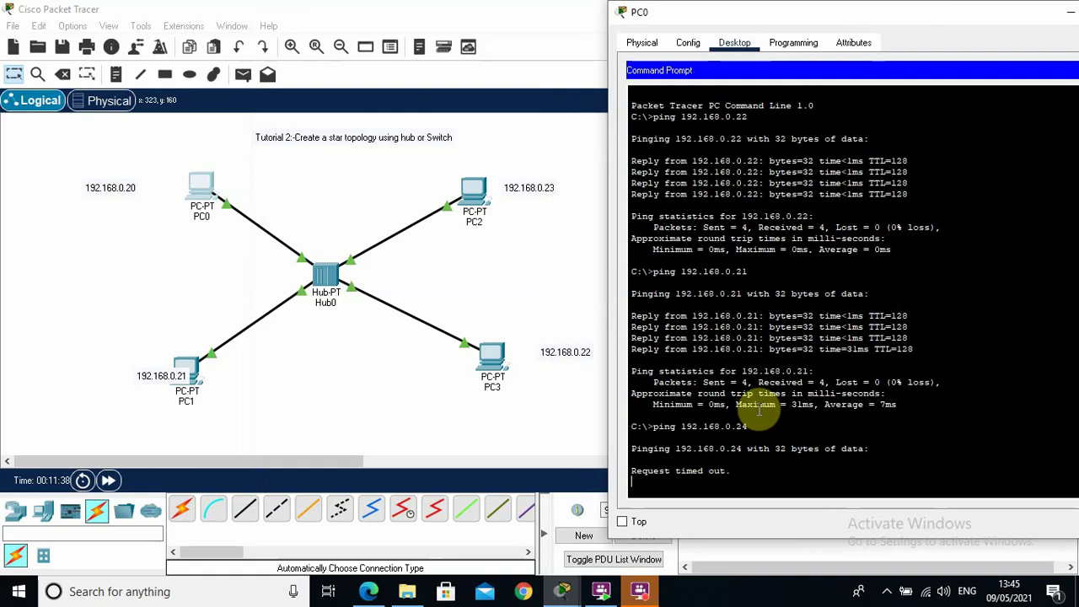
key("ctrl+c")
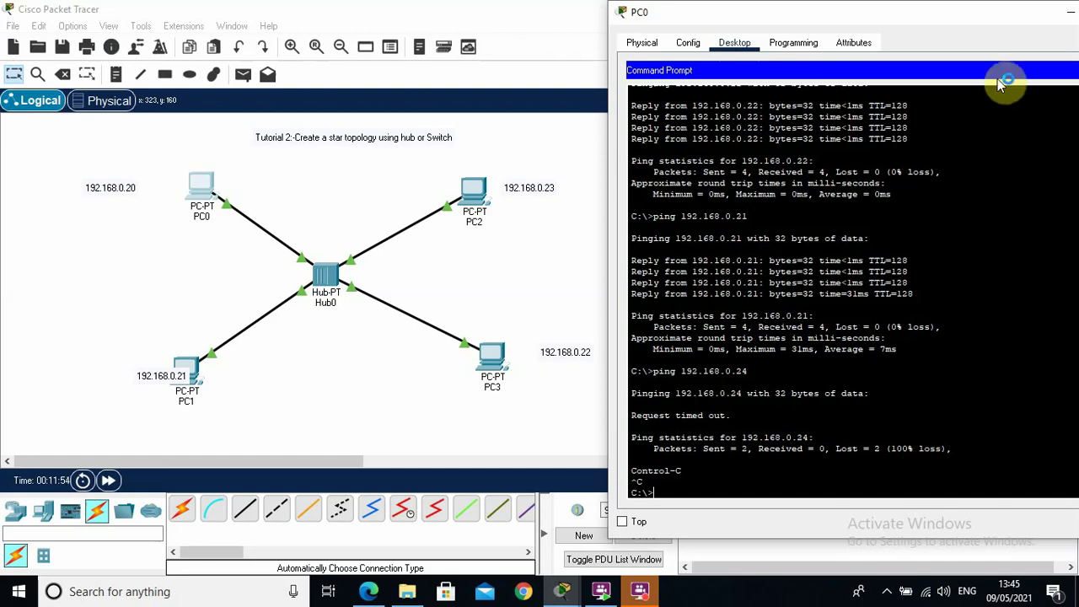
Move PC0's window fully back into view and close it
left_click_drag(959, 15, 891, 26)
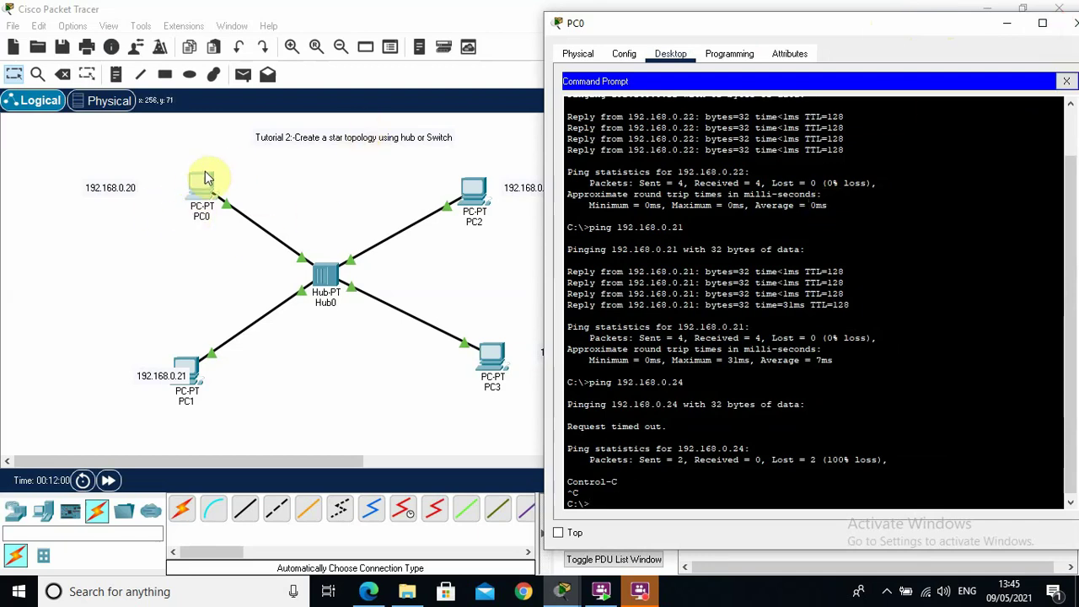
left_click(484, 221)
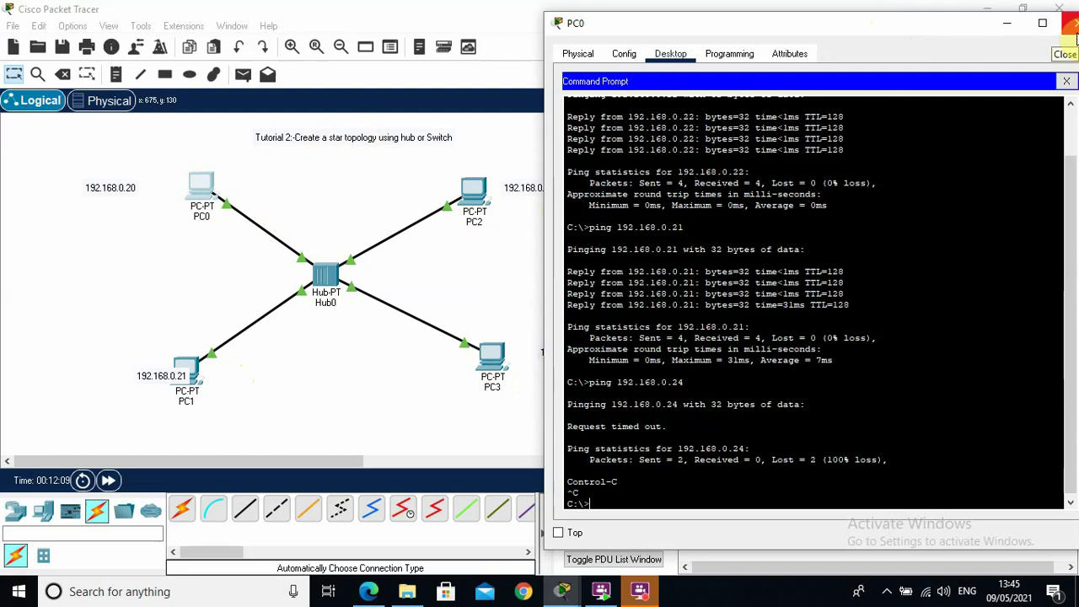
left_click(1064, 34)
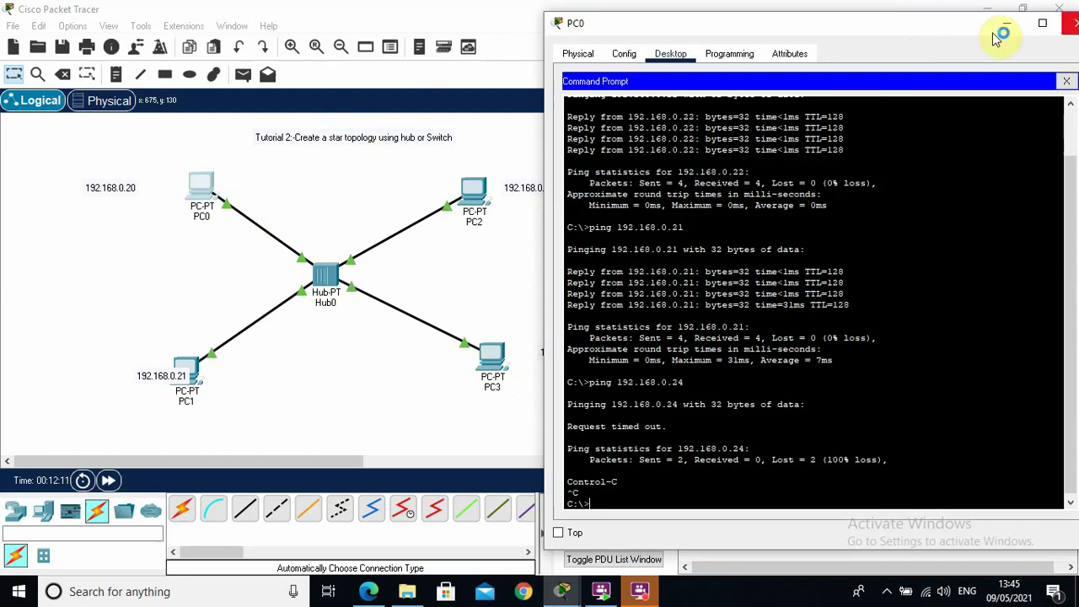
left_click_drag(959, 39, 838, 39)
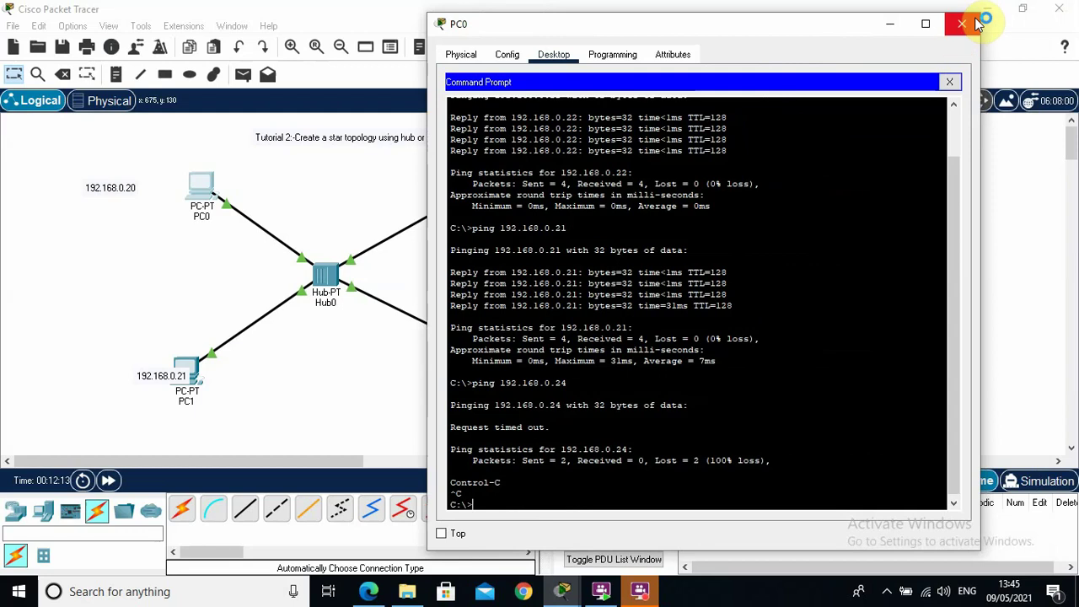
left_click(961, 24)
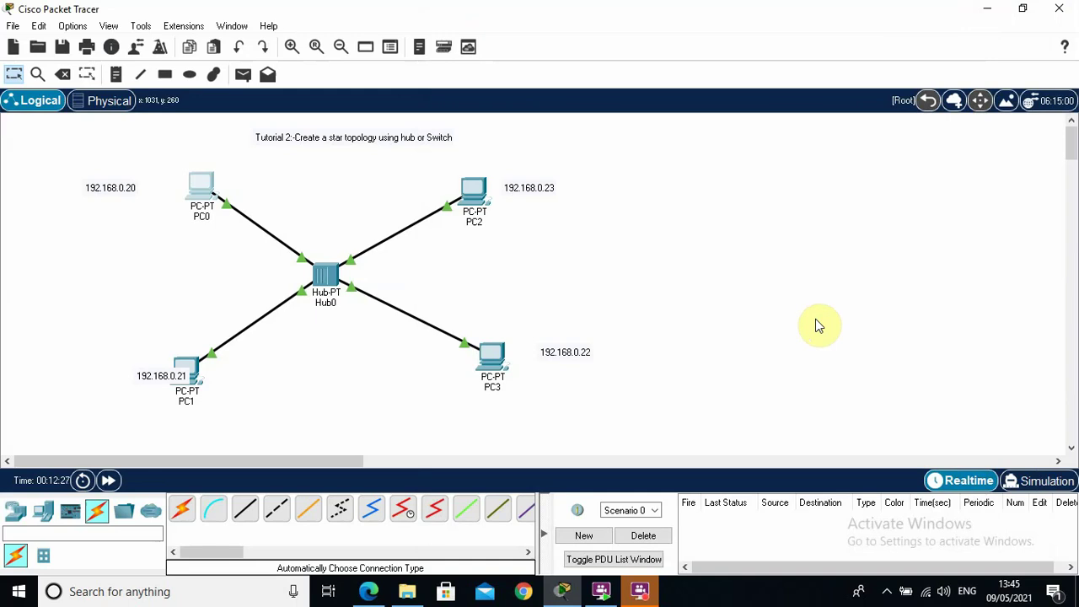
Send a simple PDU from PC0 to PC1 twice
left_click(243, 83)
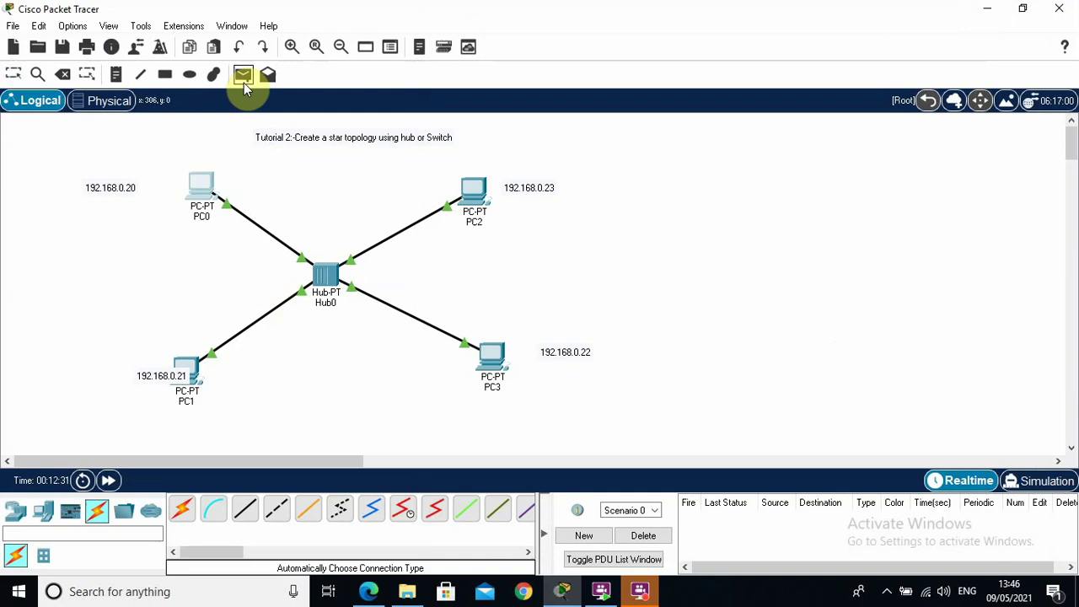
left_click(204, 187)
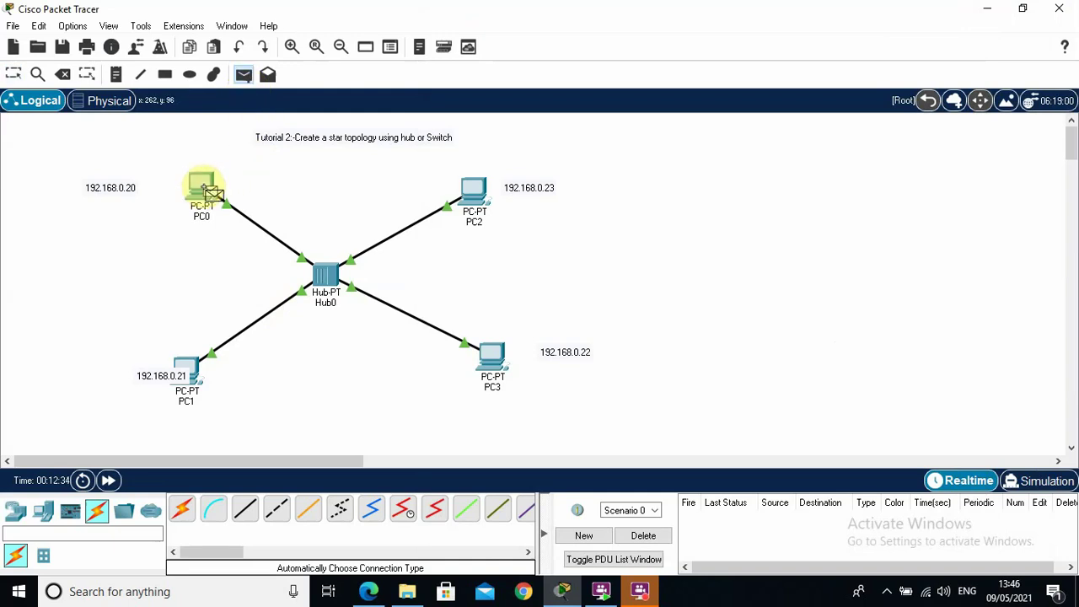
left_click(191, 362)
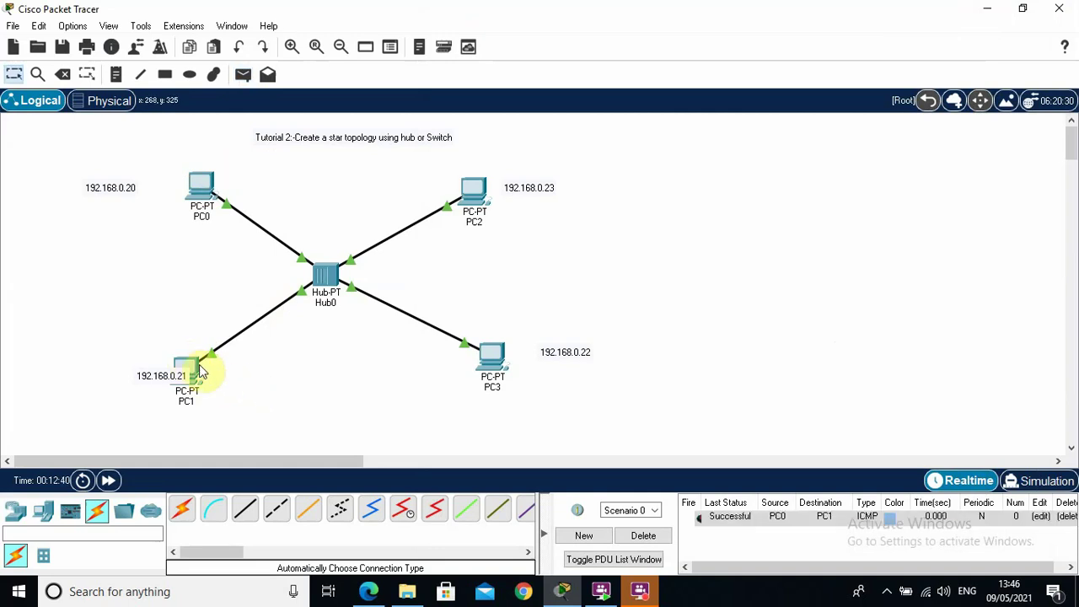
mouse_move(192, 368)
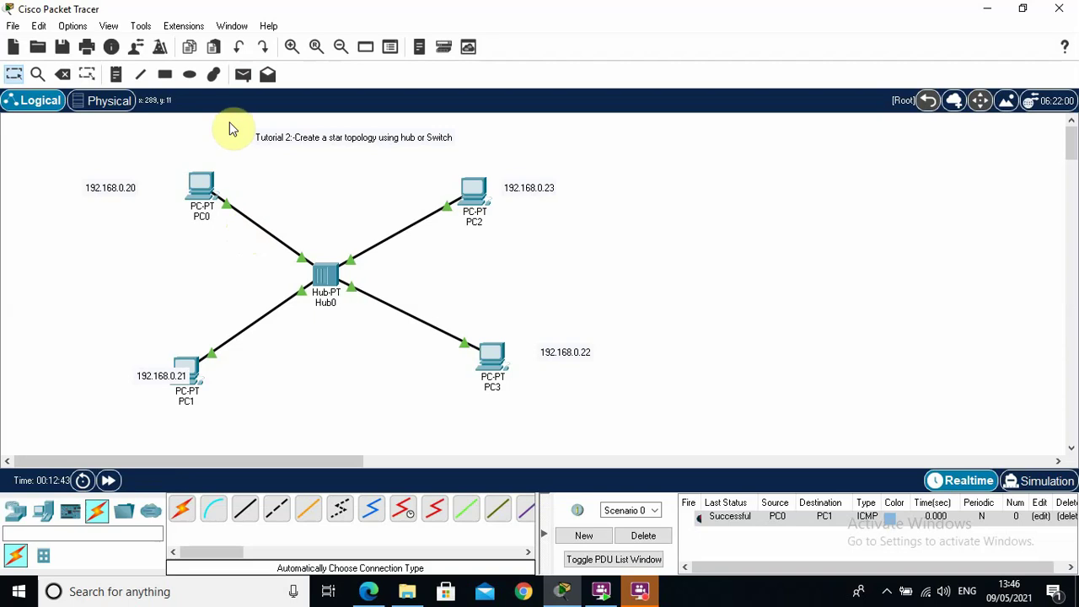
left_click(244, 76)
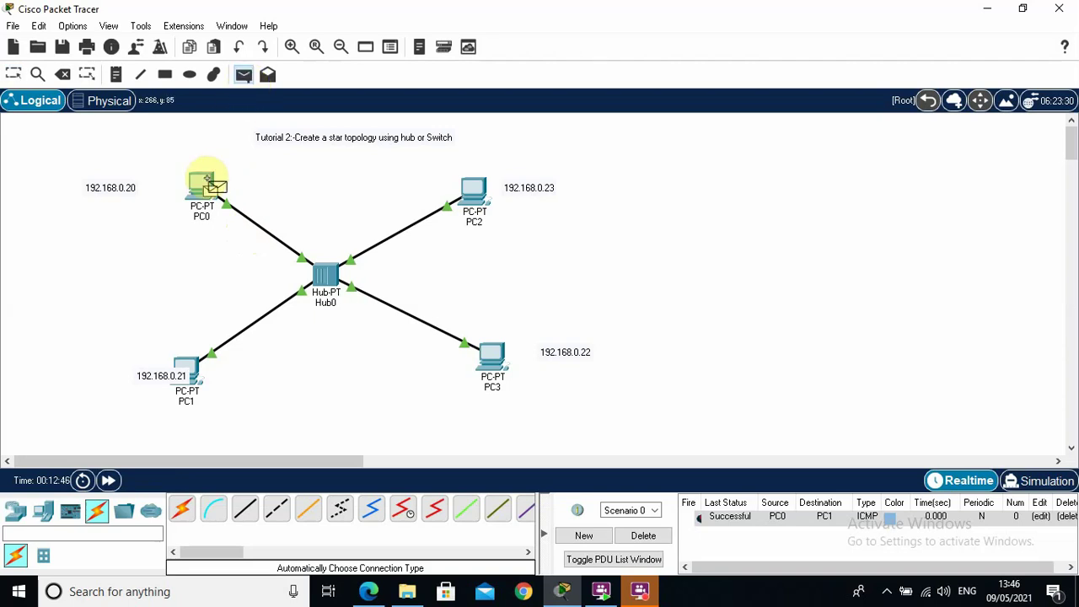
left_click(191, 369)
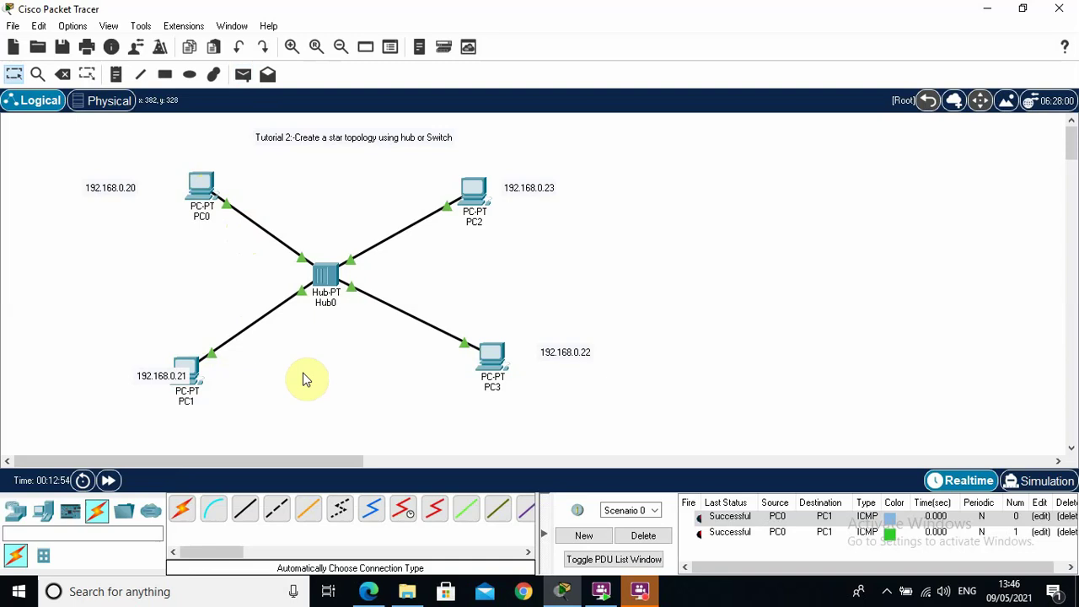
Delete both PC0-to-PC1 test PDUs by clearing Scenario 0
left_click(779, 521)
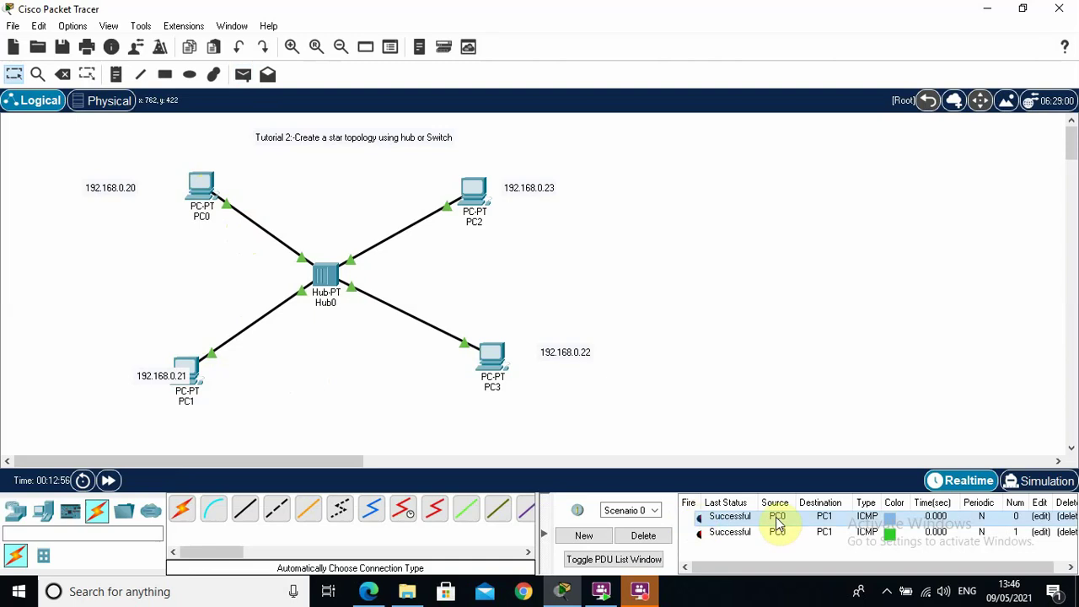
left_click(726, 533)
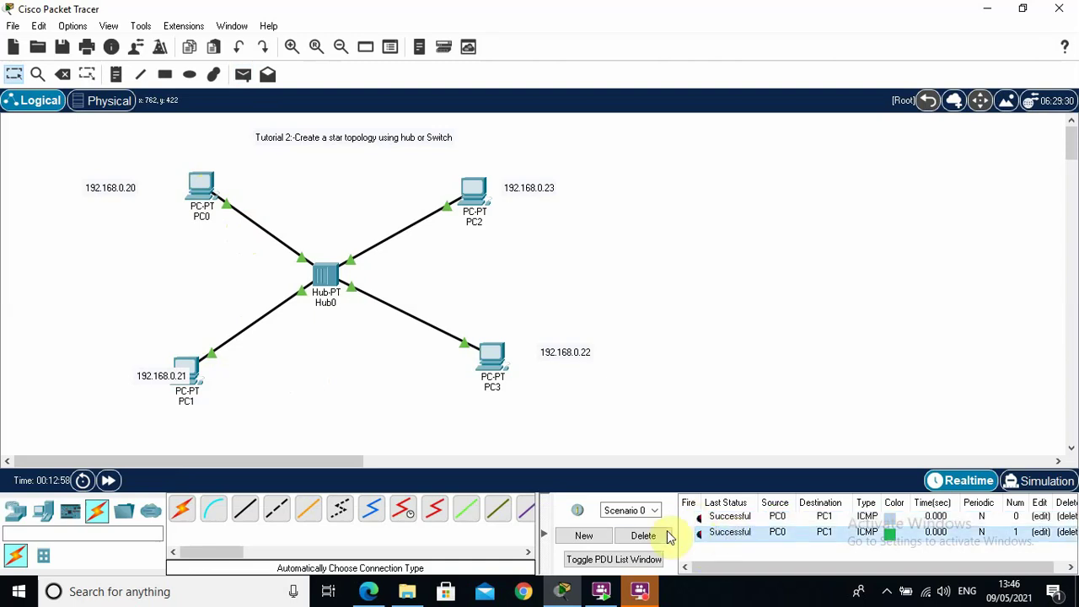
left_click(649, 536)
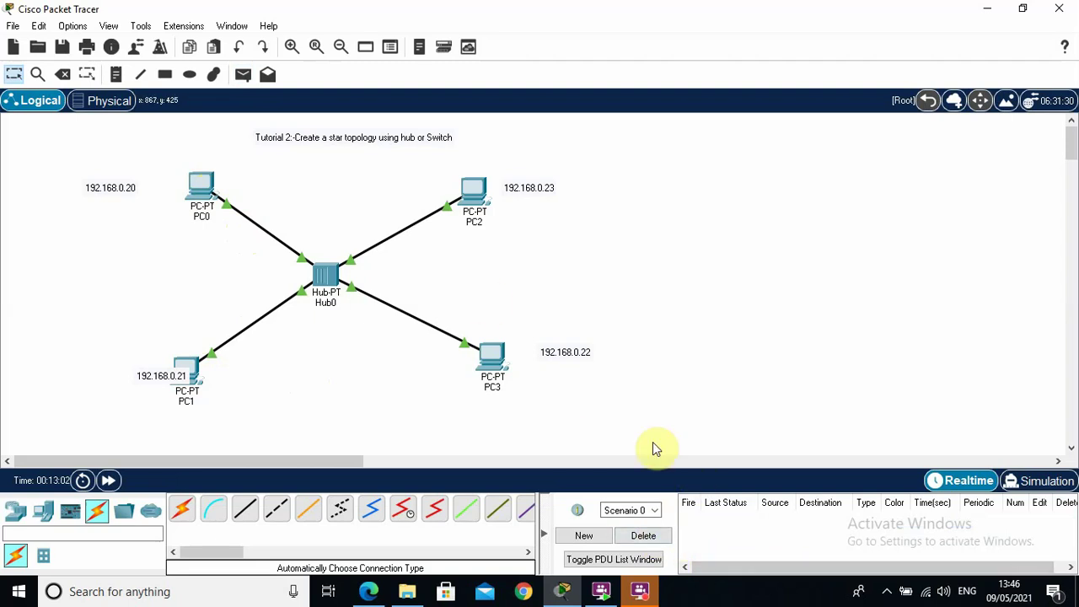
Send a single simple PDU from PC0 to PC1 through the hub
left_click(242, 75)
left_click(204, 184)
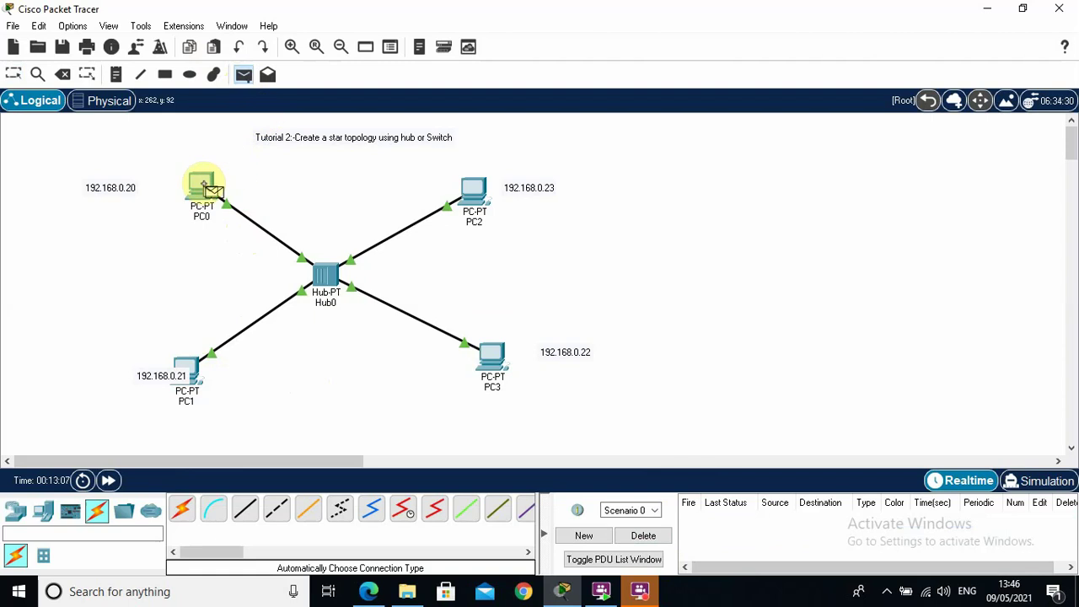
left_click(199, 364)
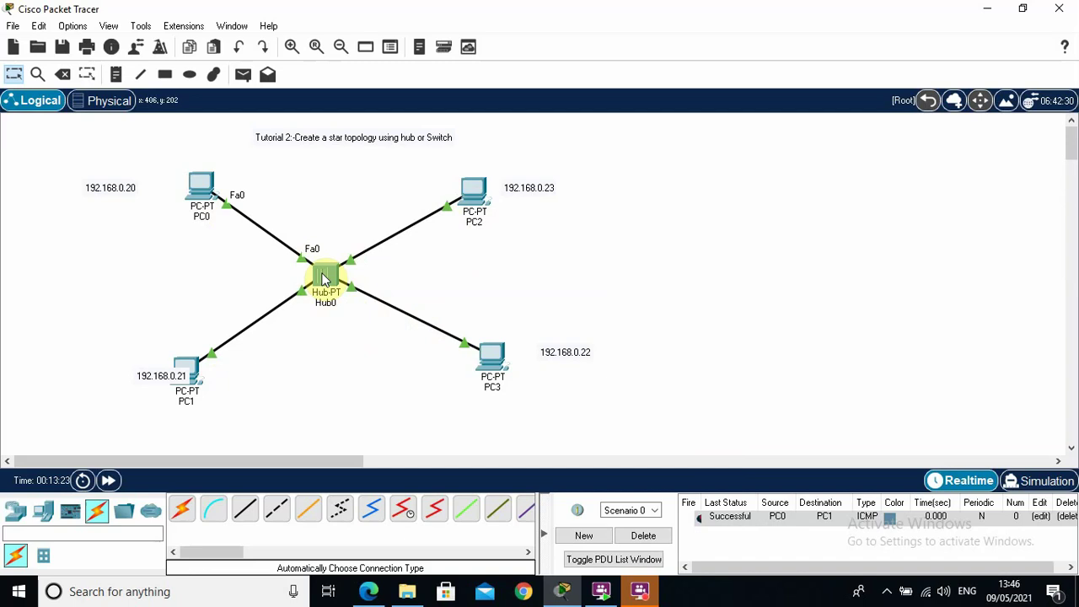
mouse_move(324, 278)
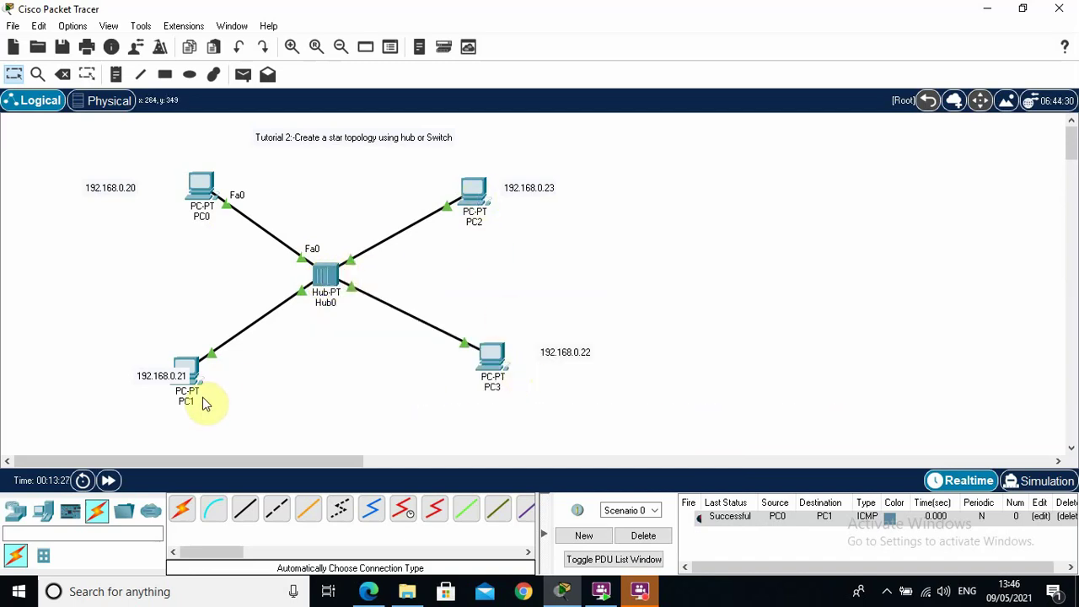
mouse_move(202, 397)
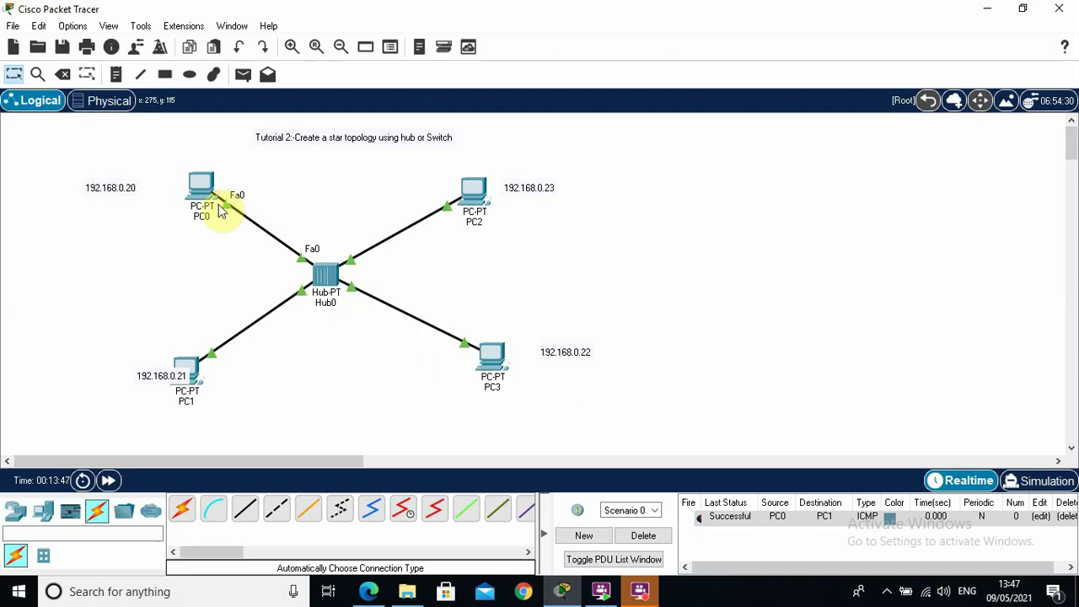
mouse_move(221, 209)
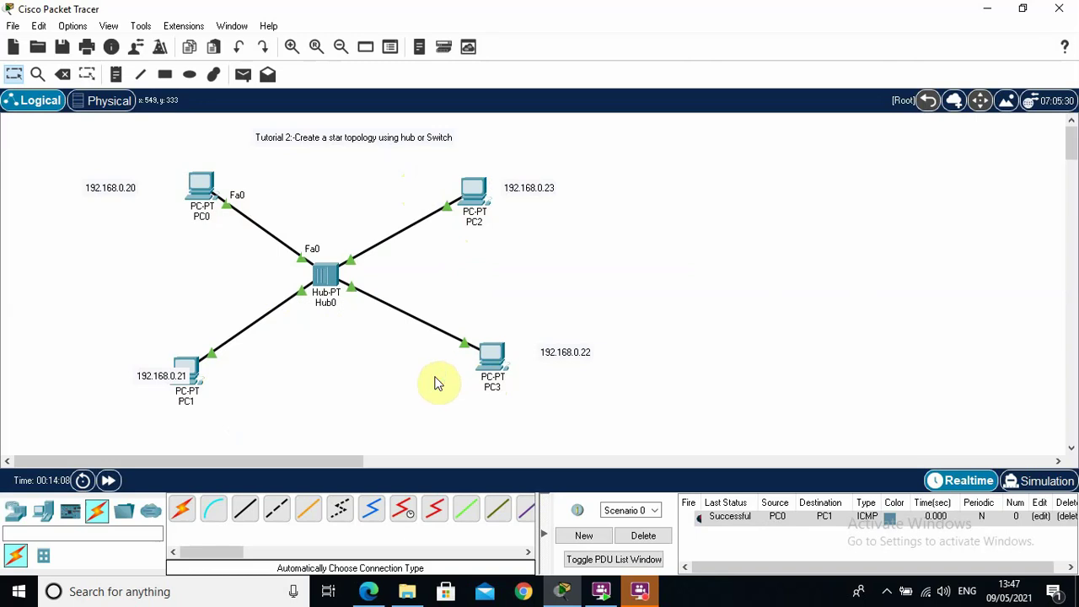
Switch to Simulation mode and limit the visible events to the IPv4 ICMP protocol only
left_click(1044, 478)
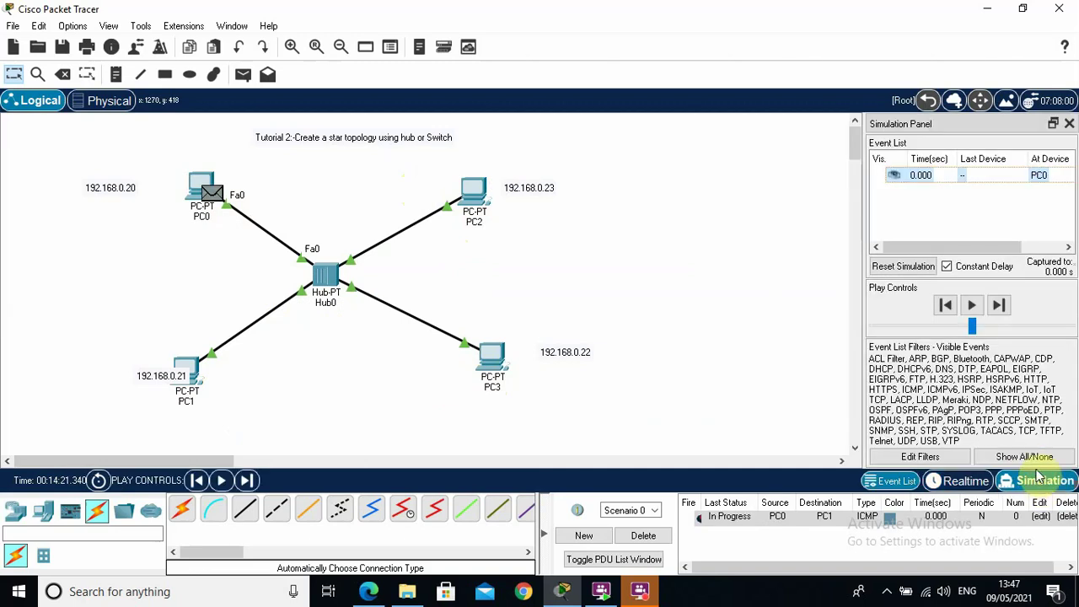
left_click(1034, 463)
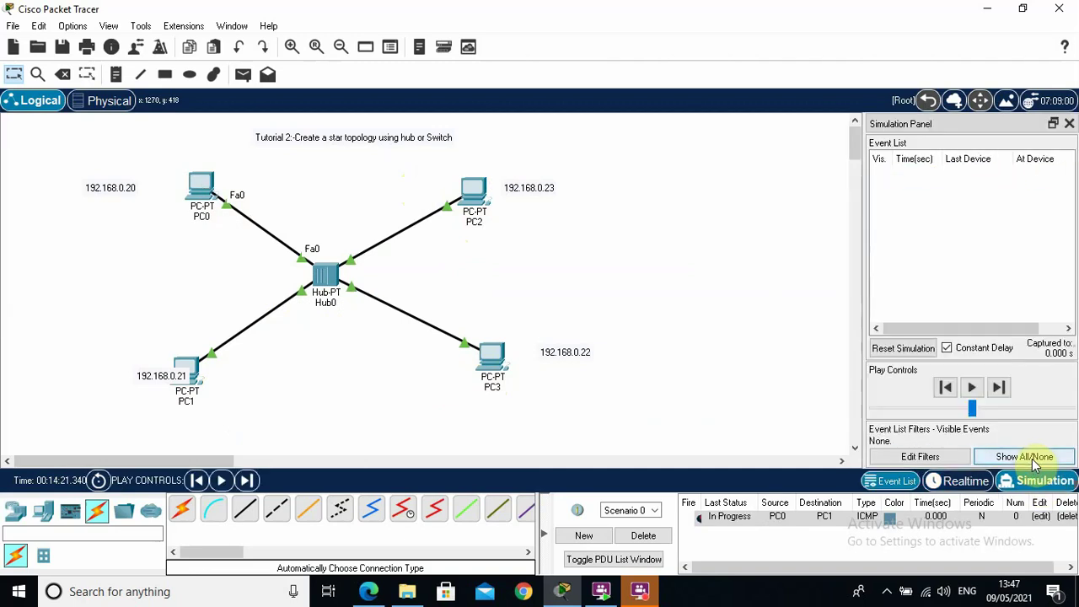
left_click(951, 460)
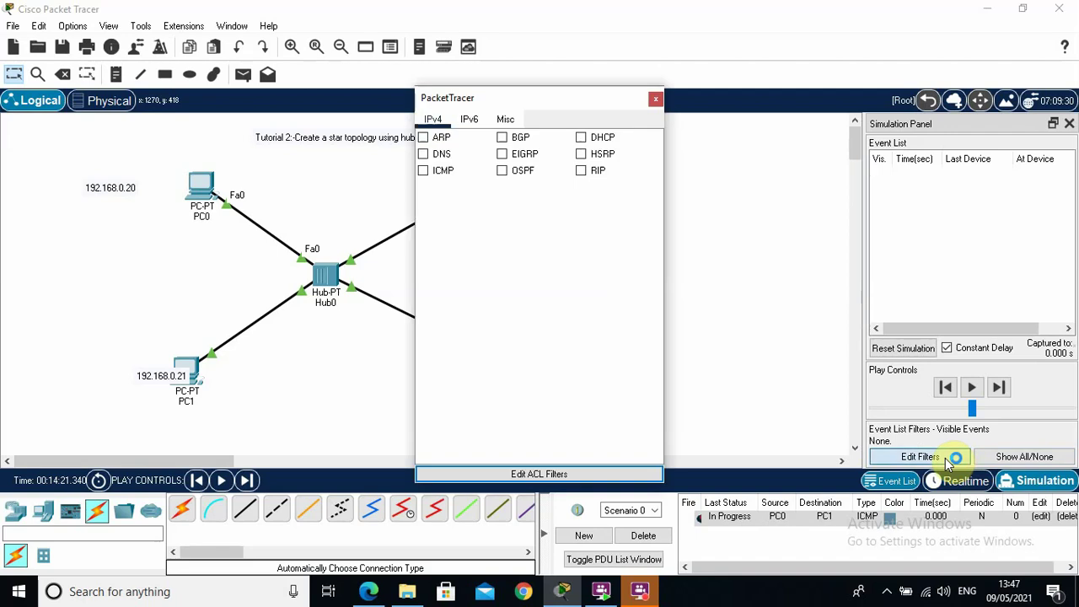
left_click(423, 171)
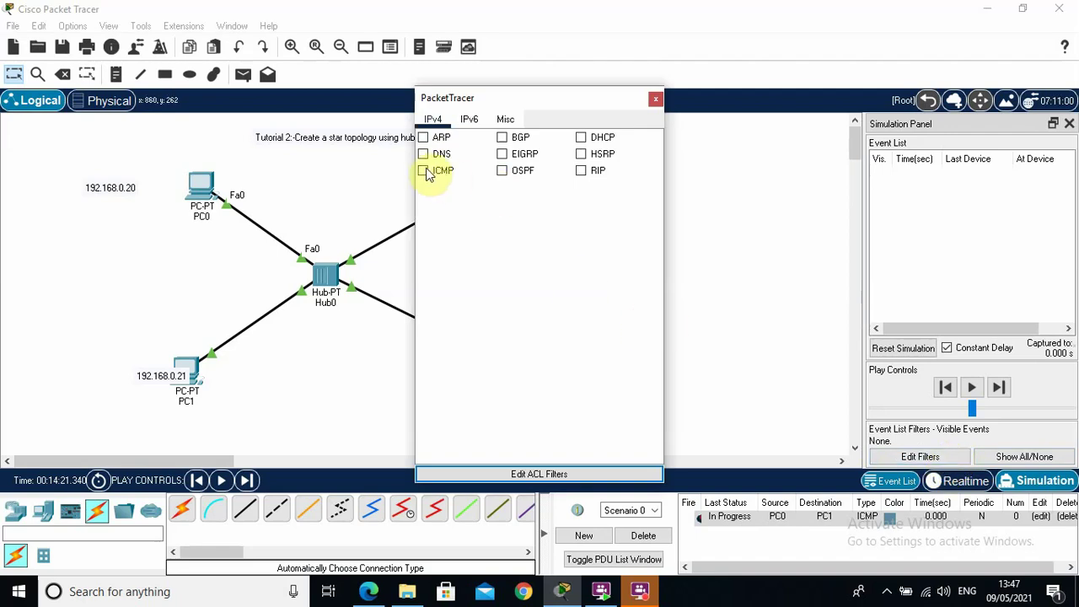
left_click(654, 102)
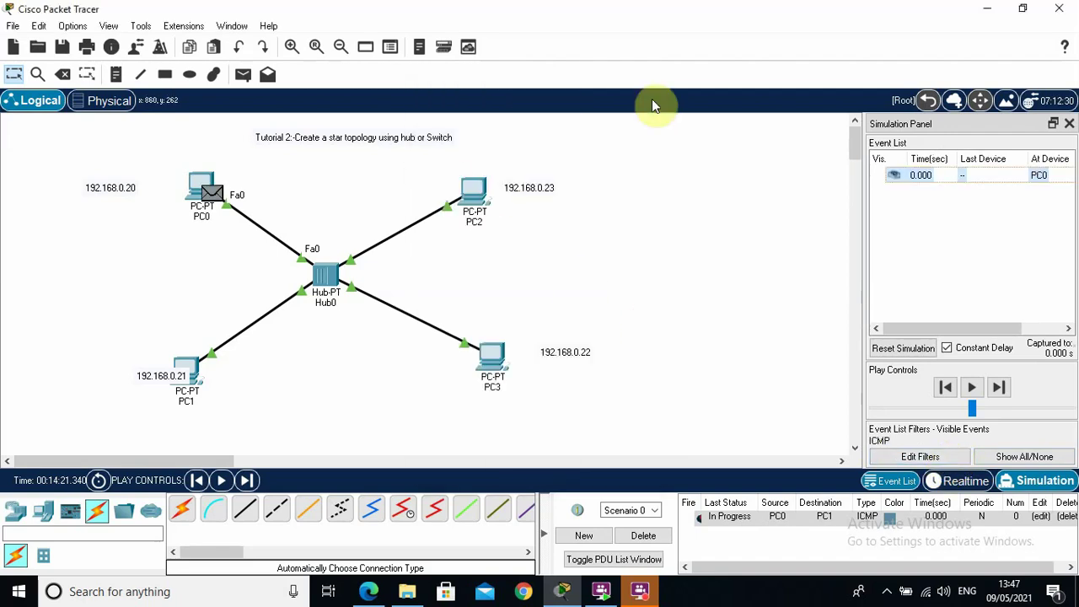
Play the simulation of the PC0-to-PC1 packet through the hub, then close the simulation view
left_click(969, 388)
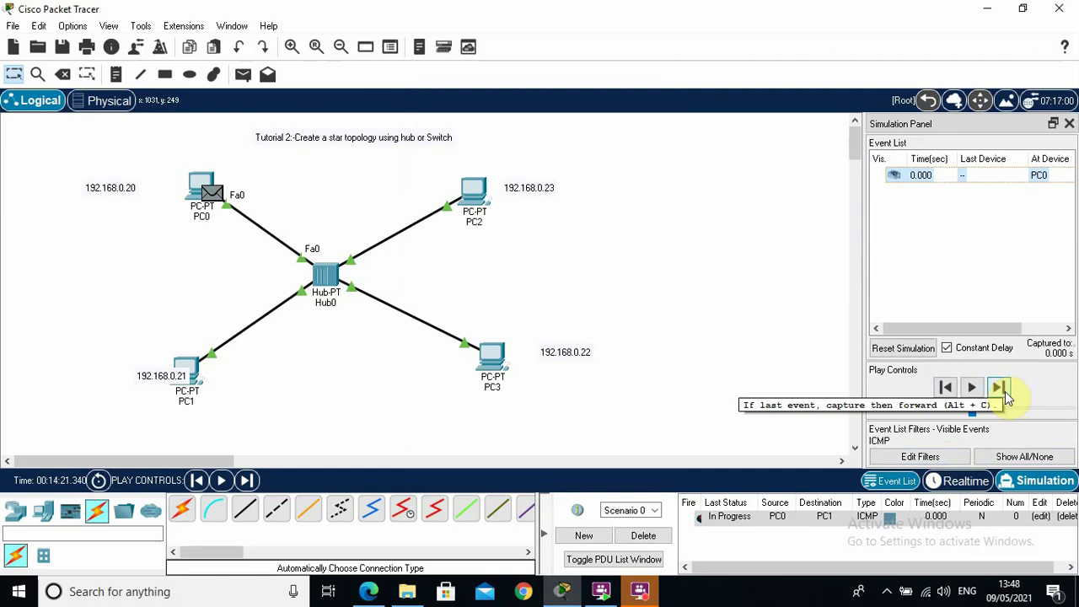
left_click(971, 385)
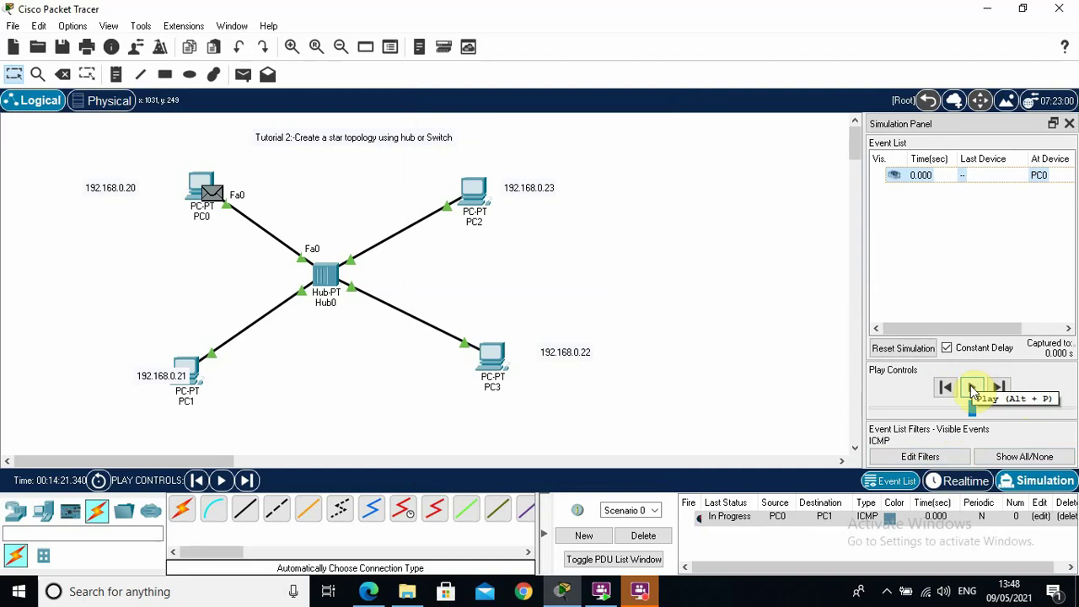
left_click(973, 389)
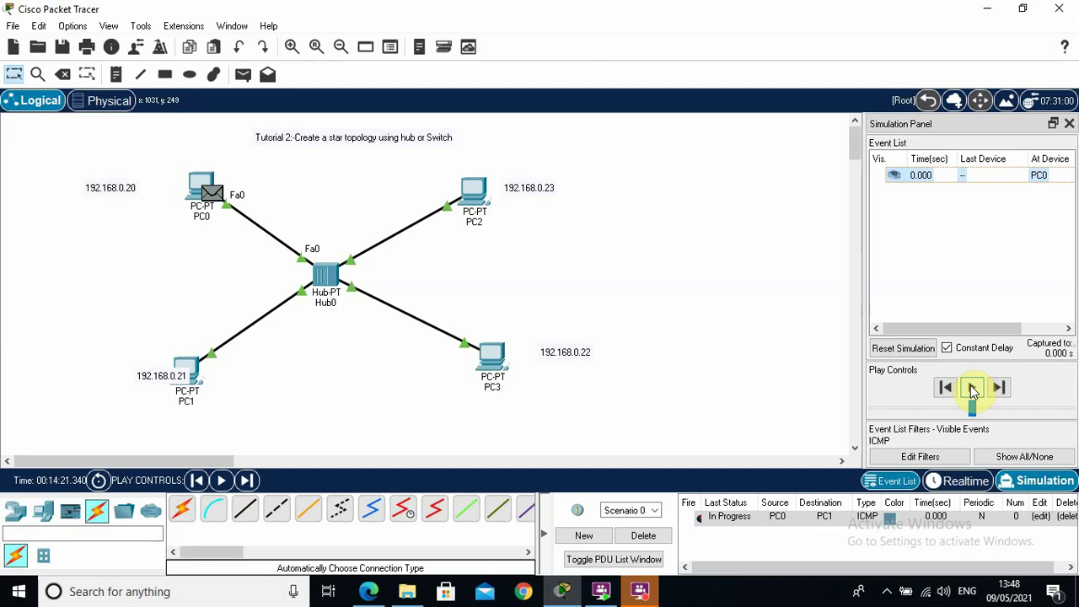
left_click(971, 387)
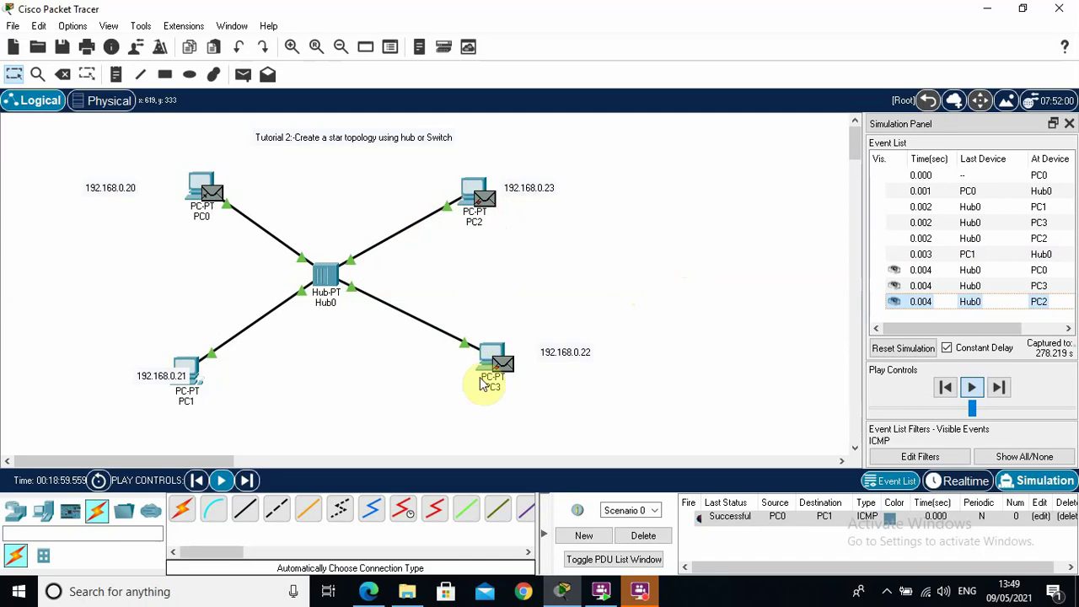
left_click(1068, 124)
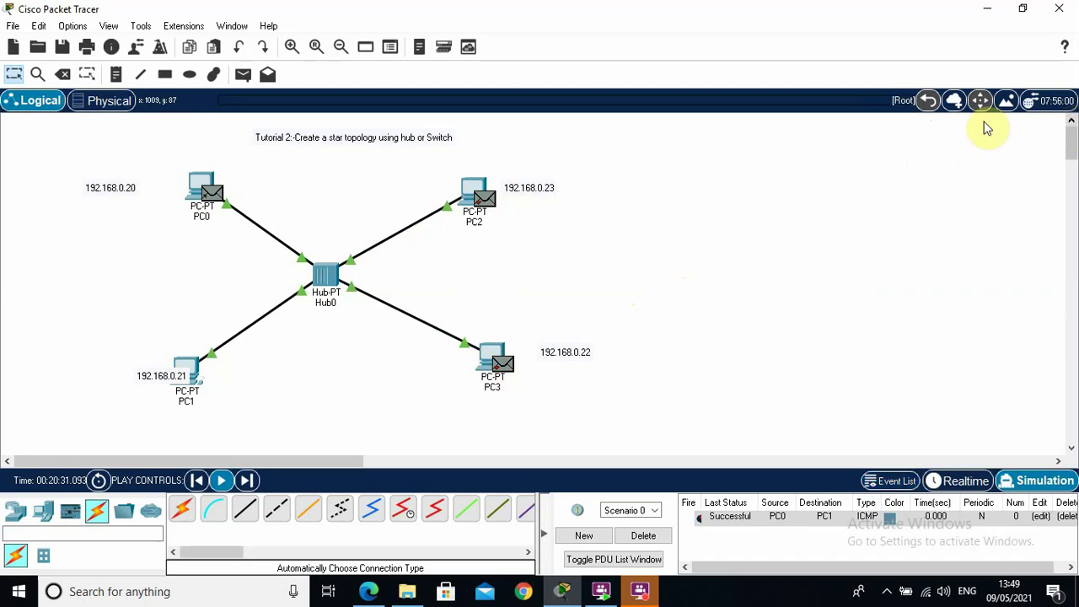
Delete Hub0 from the workspace and confirm the deletion
left_click(62, 74)
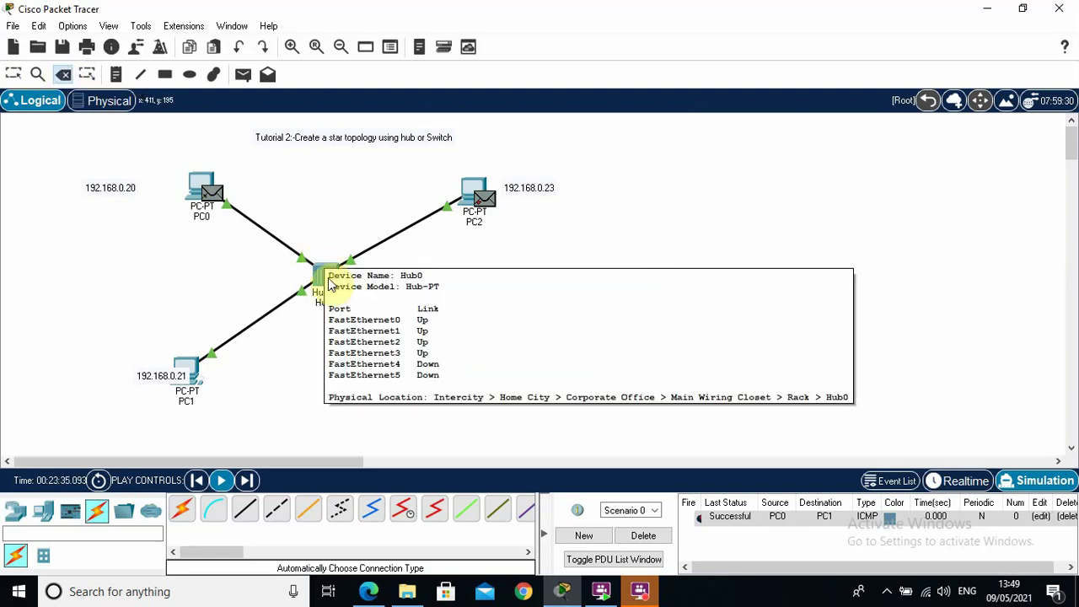
left_click(320, 275)
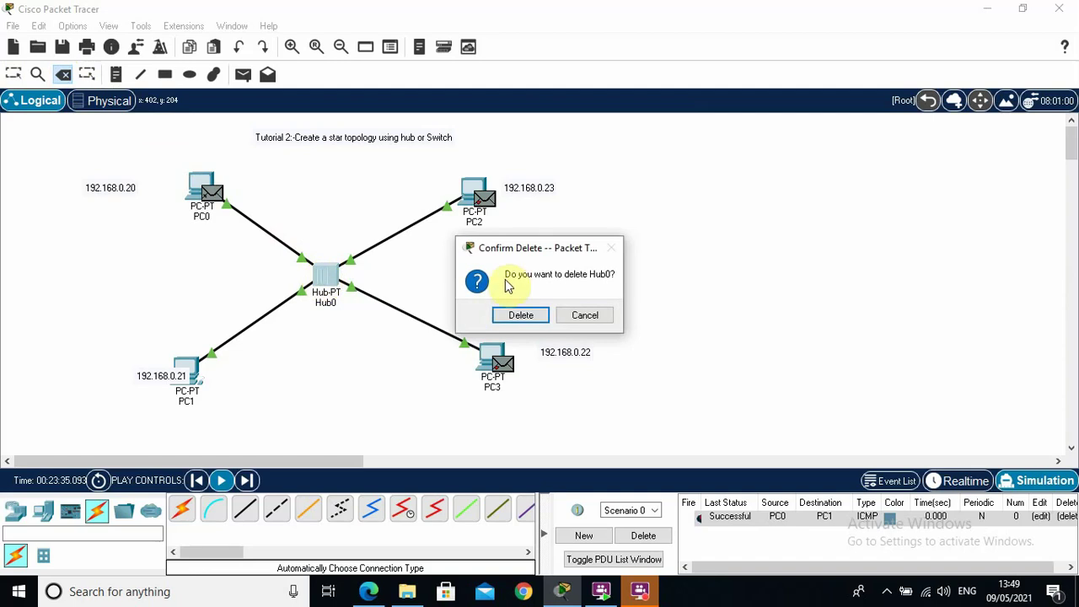
left_click(519, 315)
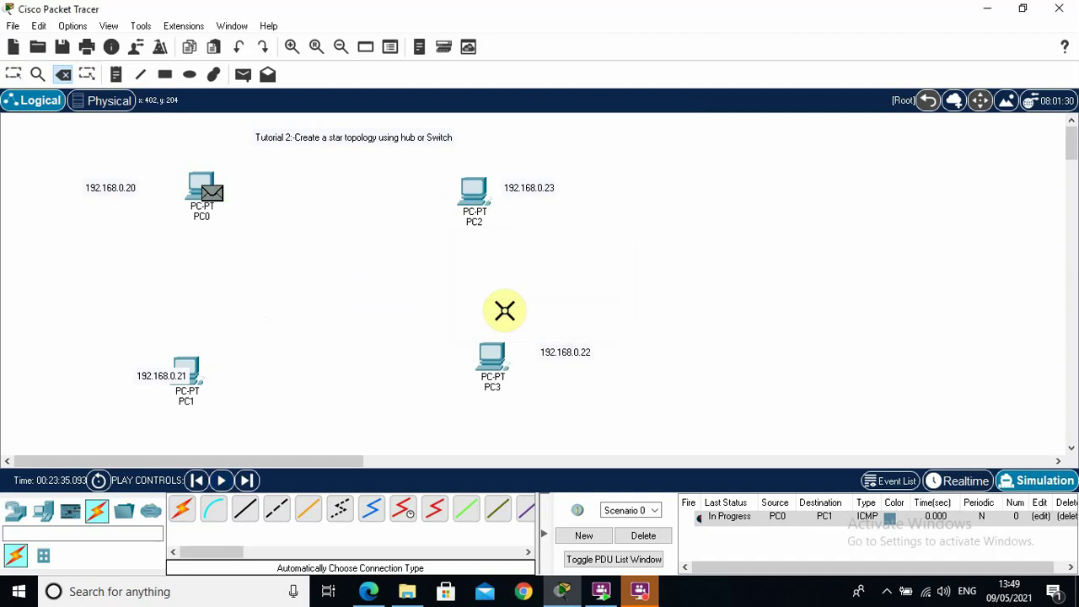
Delete PC0, PC2, PC3 and PC1 from the workspace, leaving the IP address notes in place
left_click(201, 183)
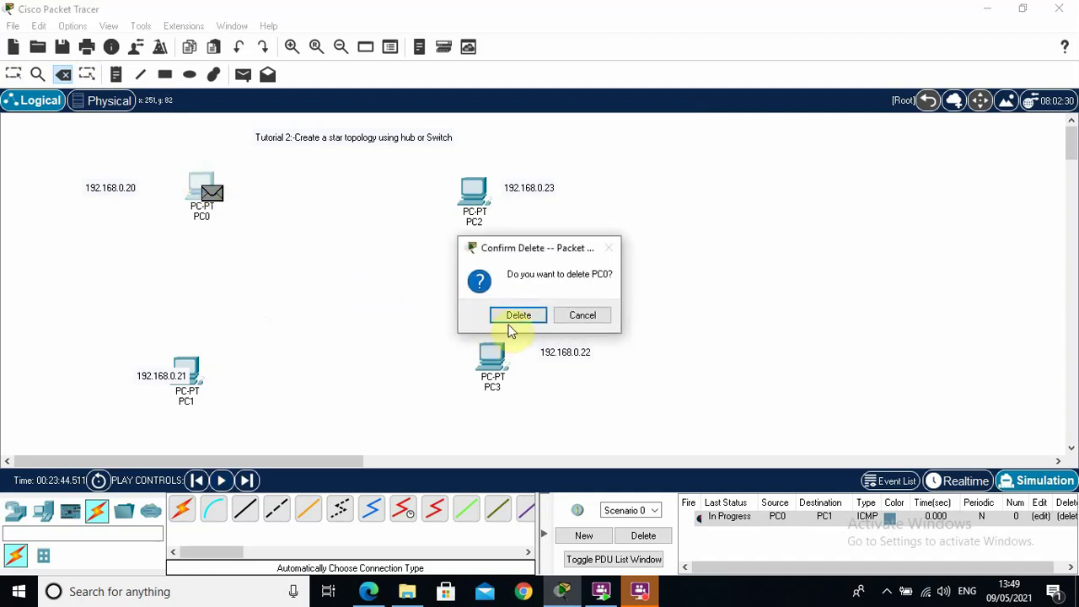
left_click(511, 319)
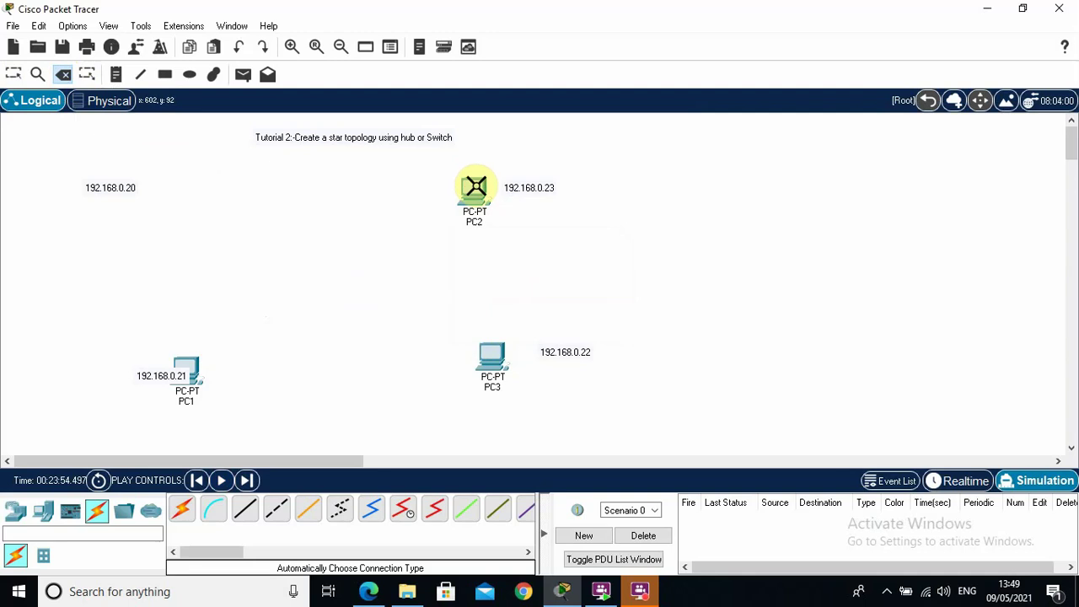
left_click(474, 187)
left_click(521, 315)
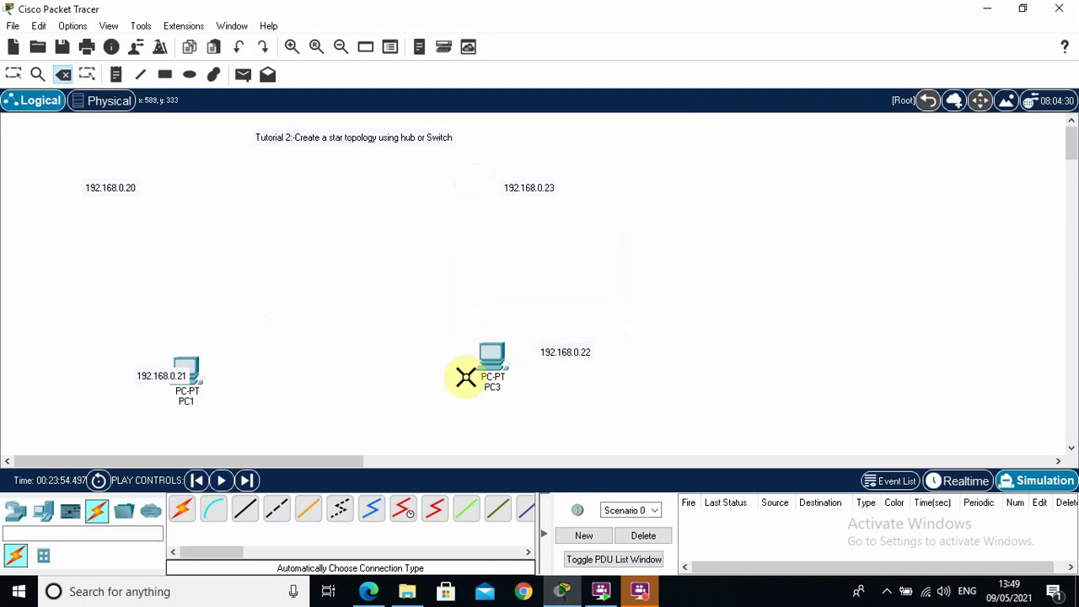
left_click(490, 367)
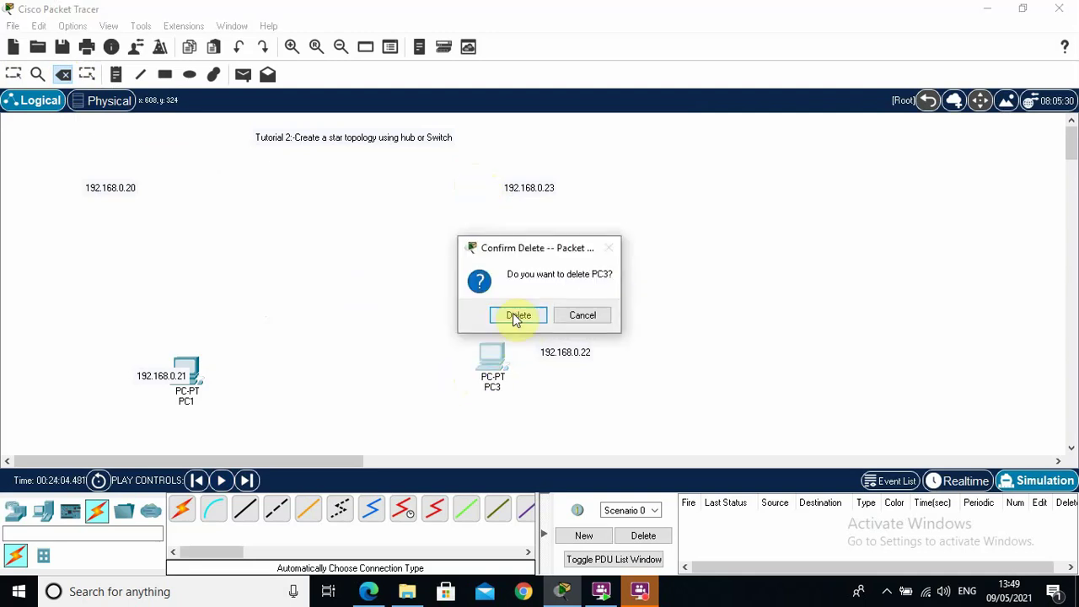
left_click(517, 317)
left_click(192, 368)
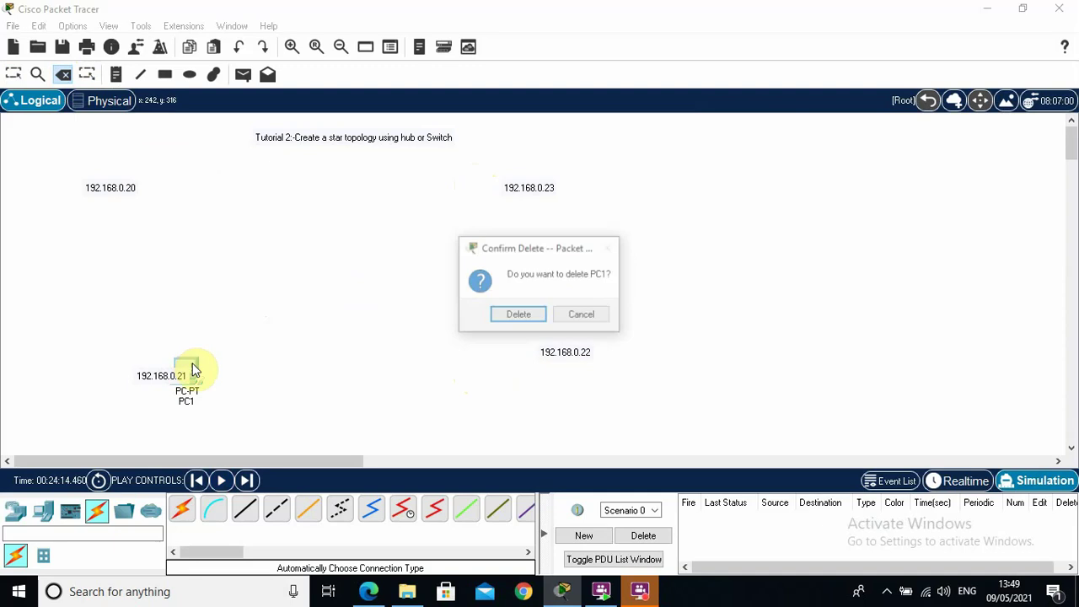
left_click(515, 313)
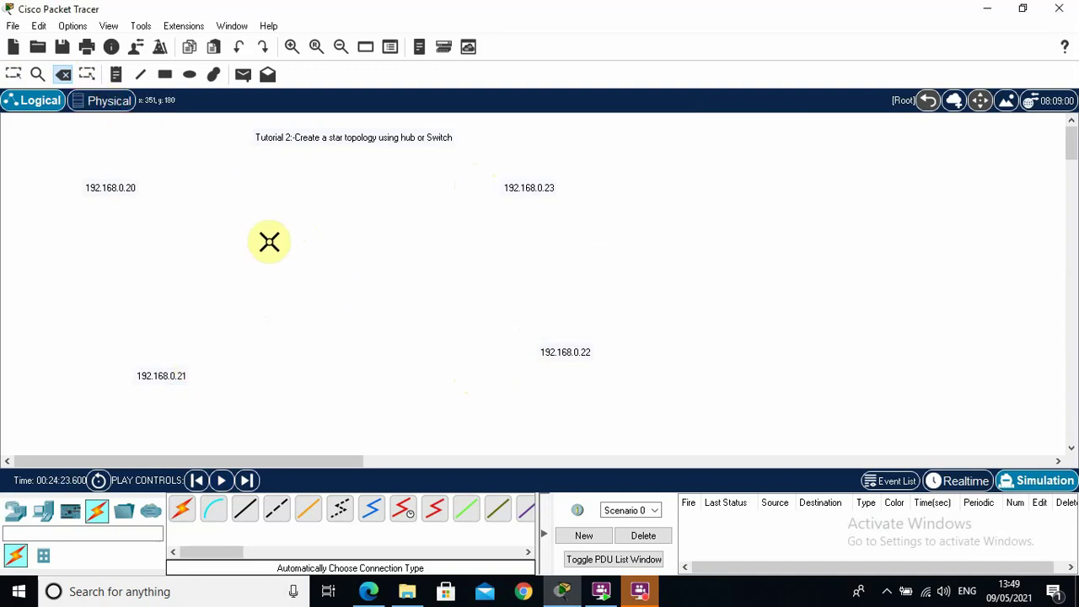
Place a 2960 switch in the middle of the workspace between the four IP address notes
left_click(11, 512)
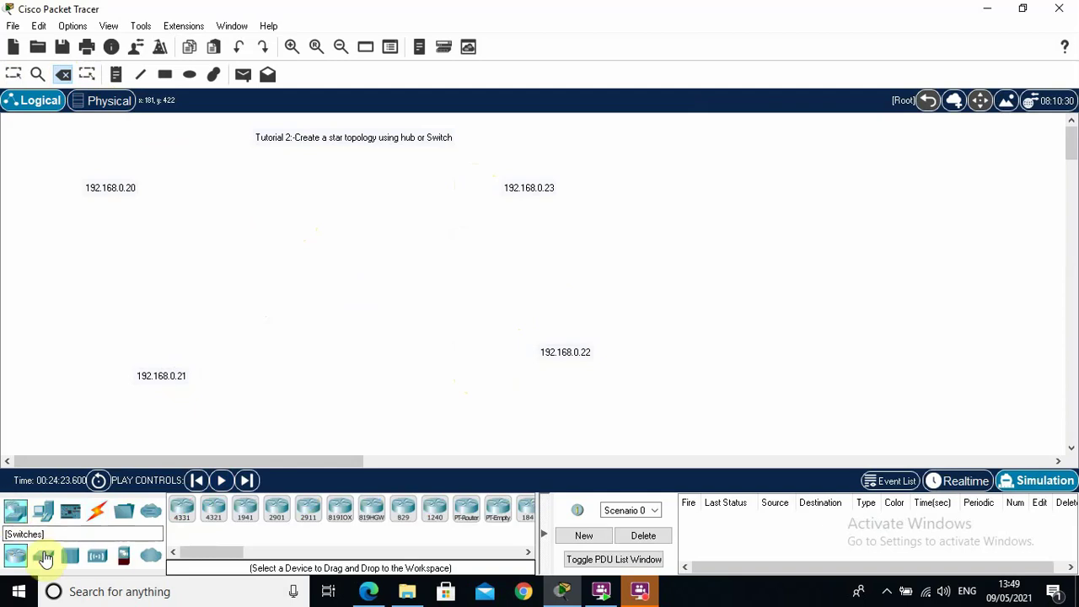
left_click(45, 559)
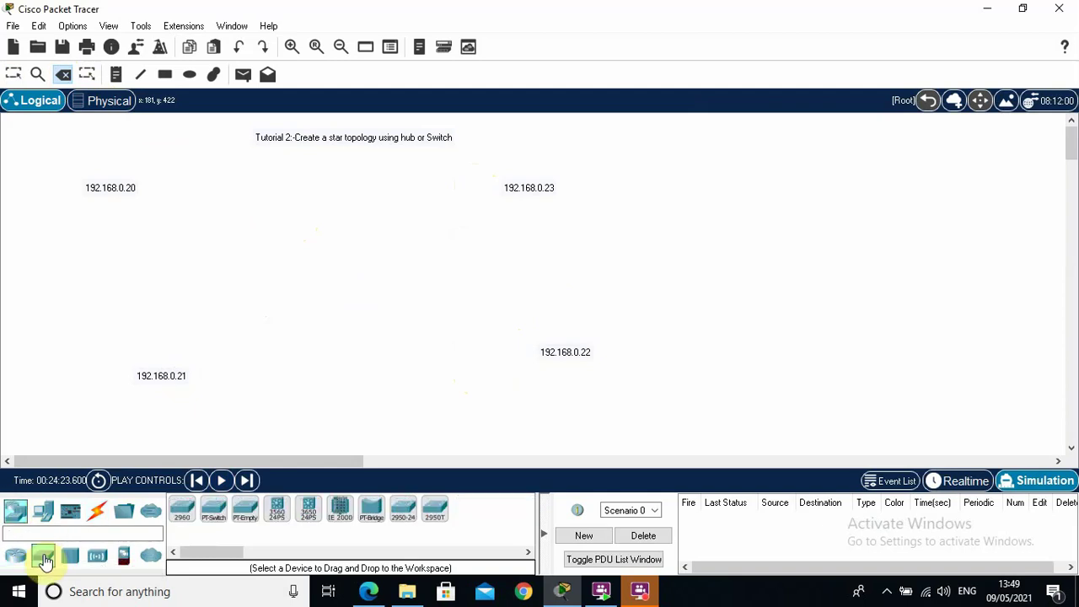
left_click(182, 508)
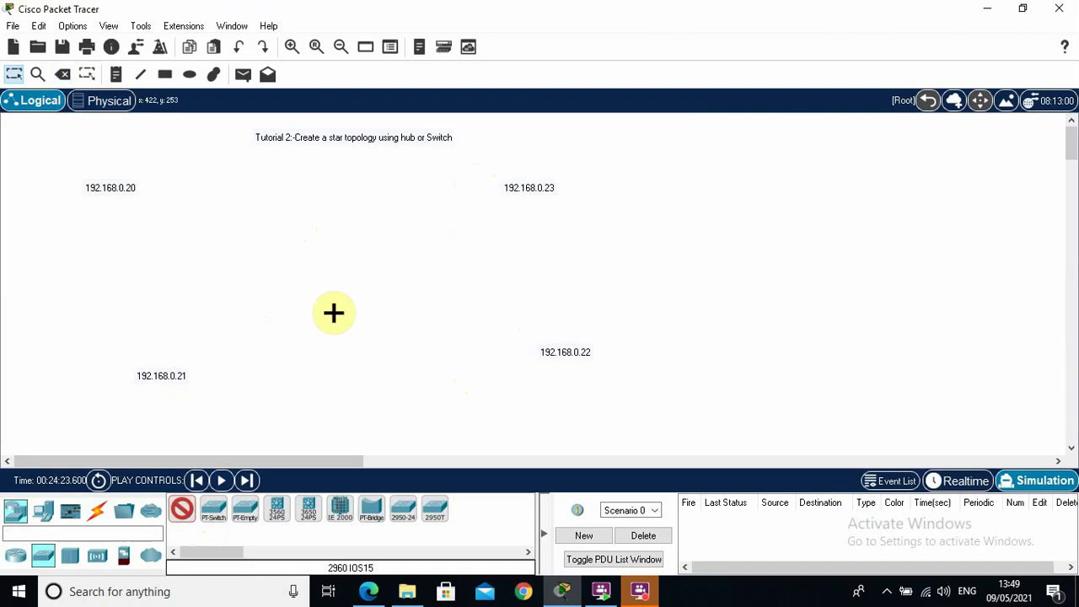
left_click(321, 268)
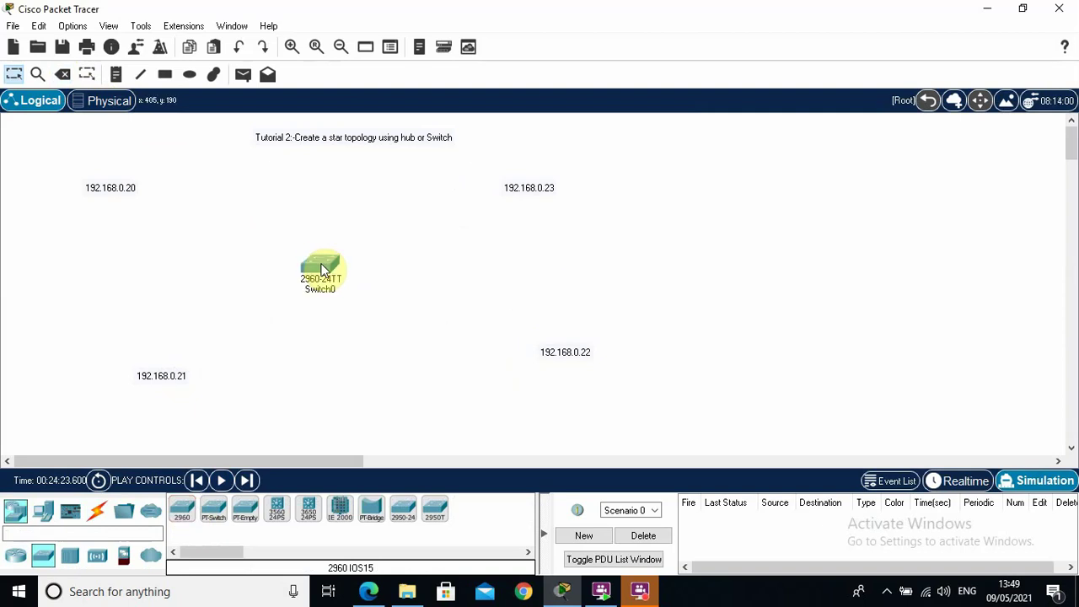
Place four PCs around the switch, one near each of the notes 192.168.0.20, 192.168.0.21, 192.168.0.22 and 192.168.0.23
left_click(43, 510)
left_click(181, 509)
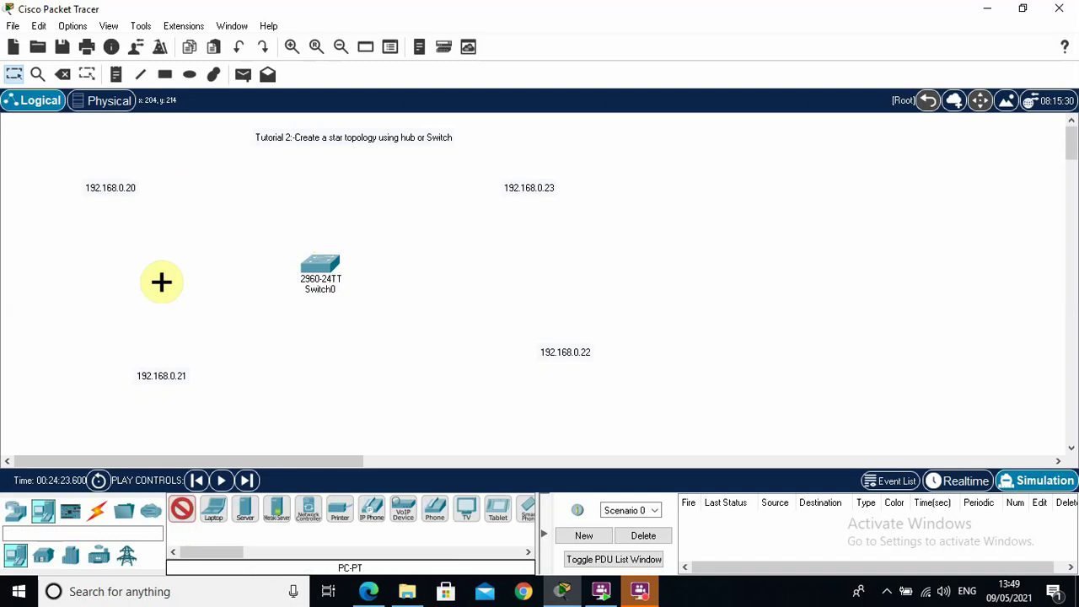
left_click(164, 187)
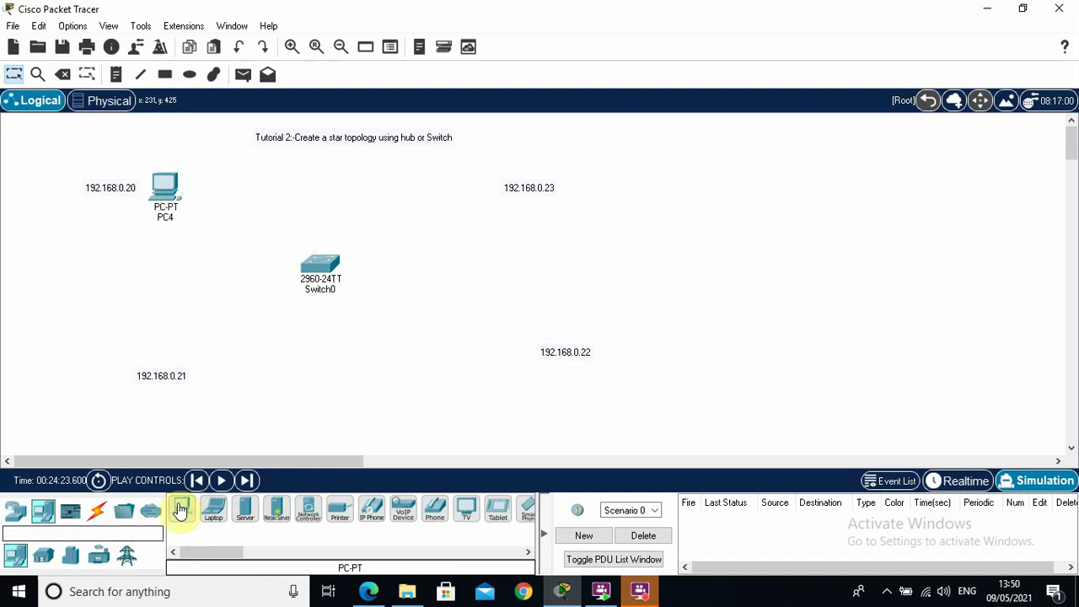
left_click(182, 509)
left_click(177, 394)
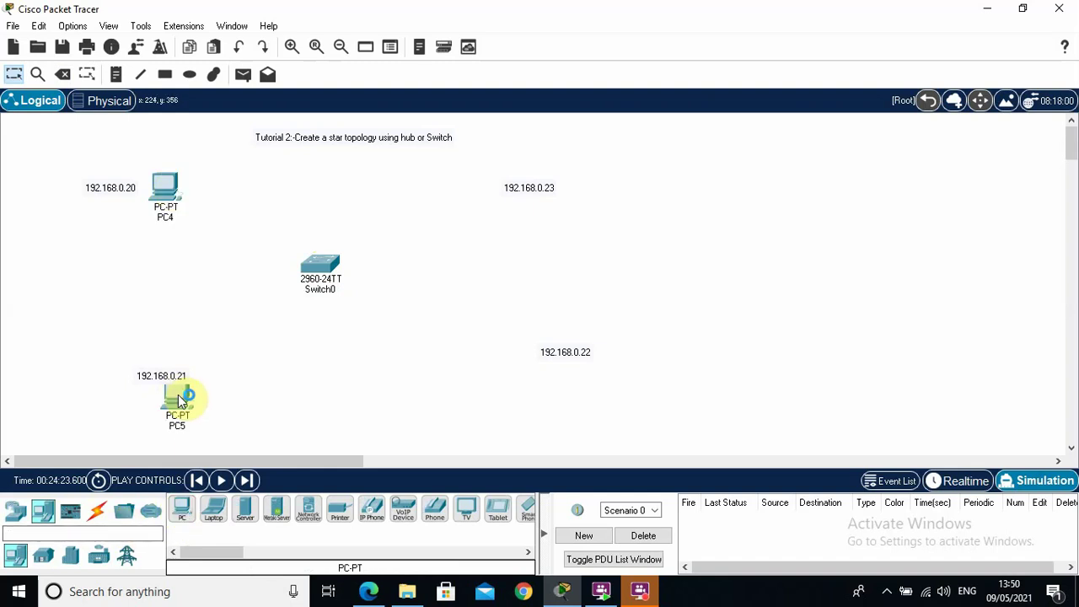
left_click(167, 232)
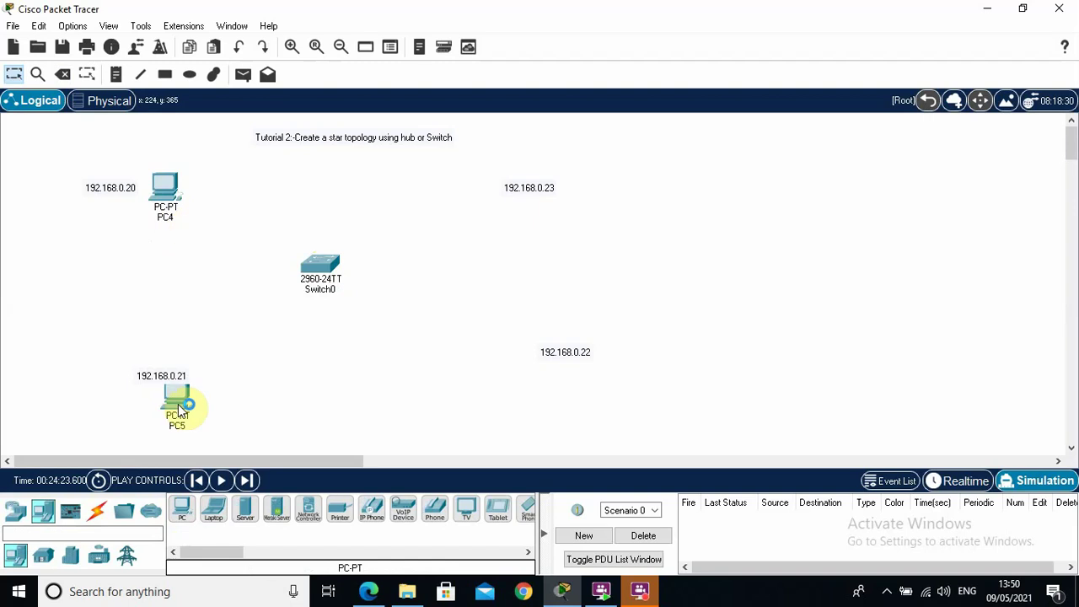
left_click(182, 512)
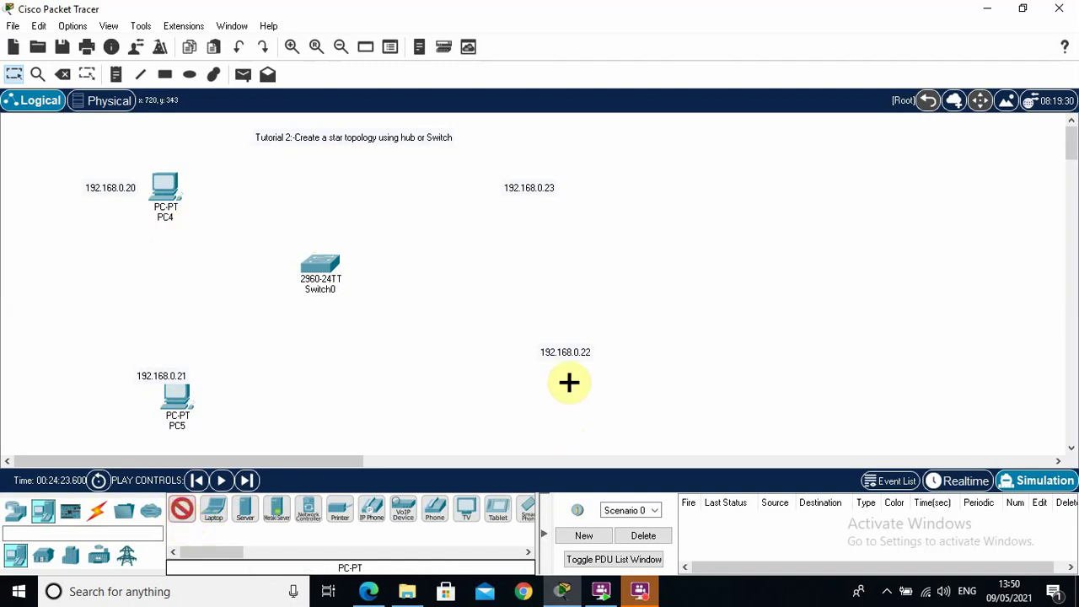
left_click(569, 390)
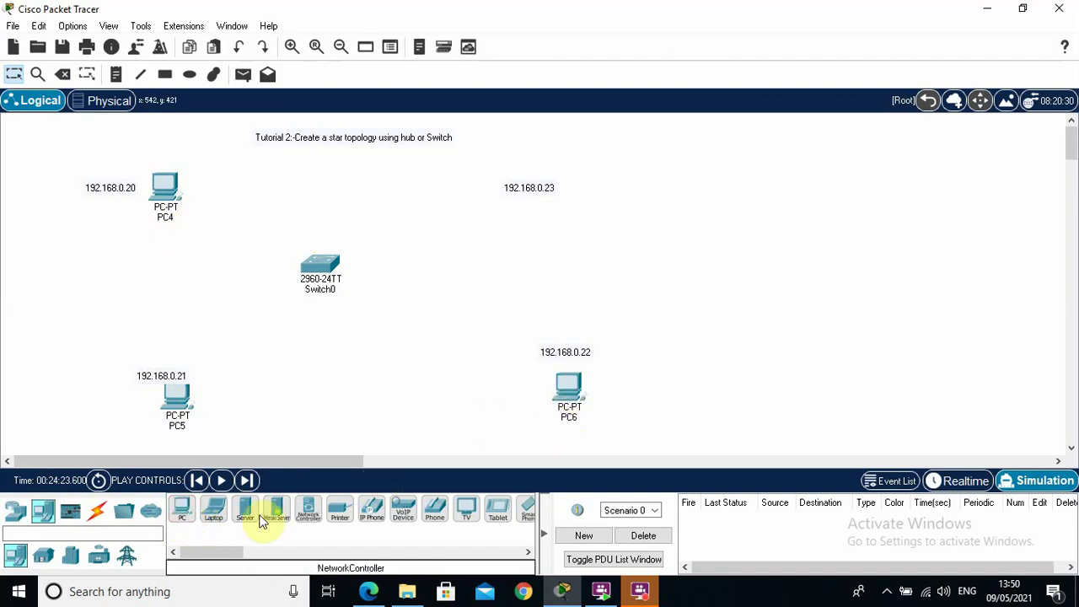
left_click(193, 513)
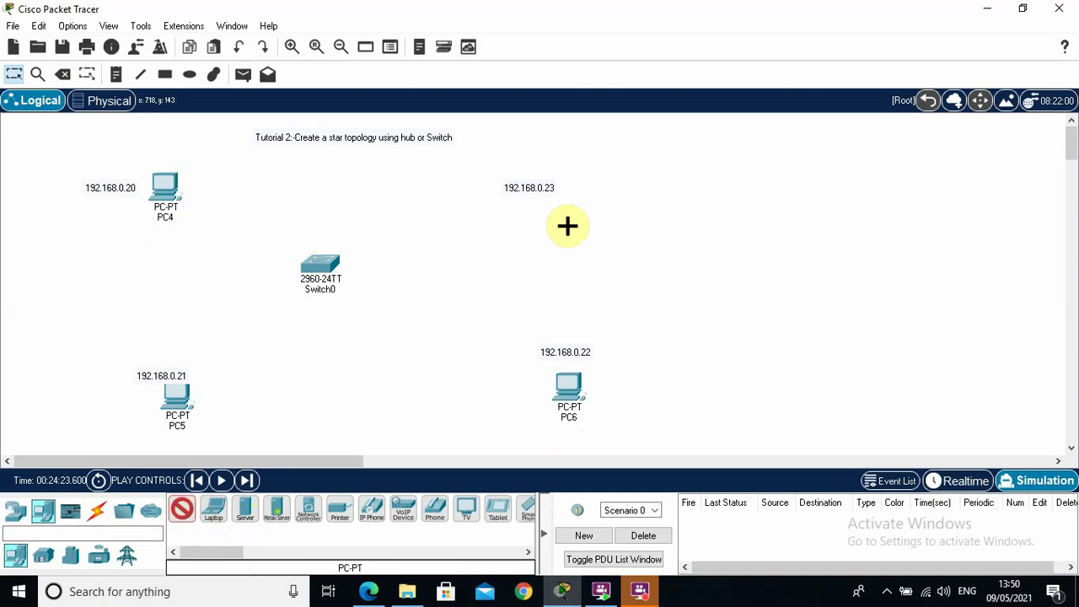
left_click(612, 166)
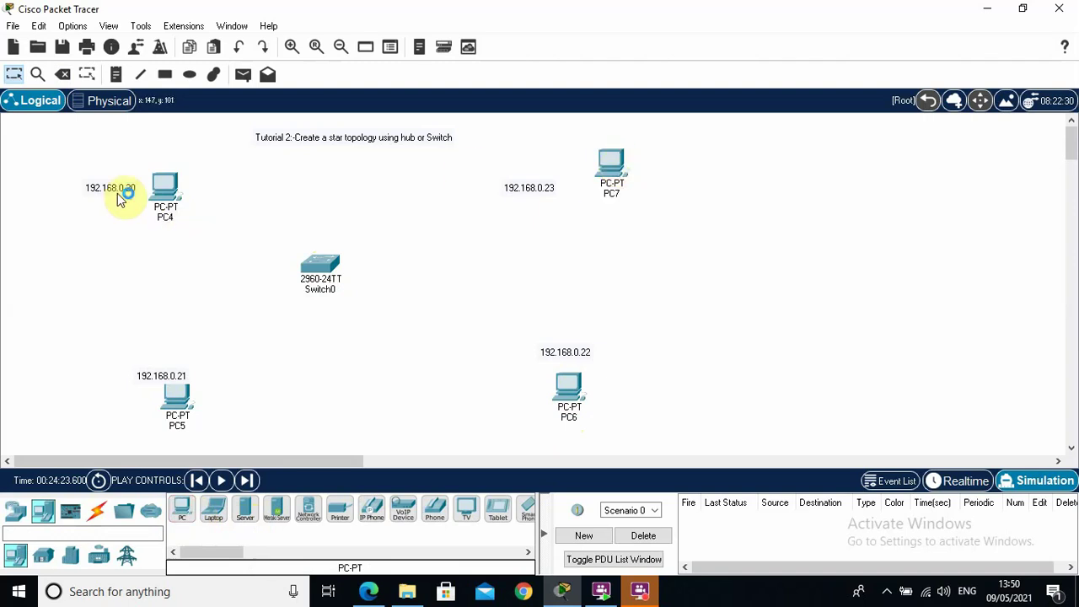
left_click(112, 75)
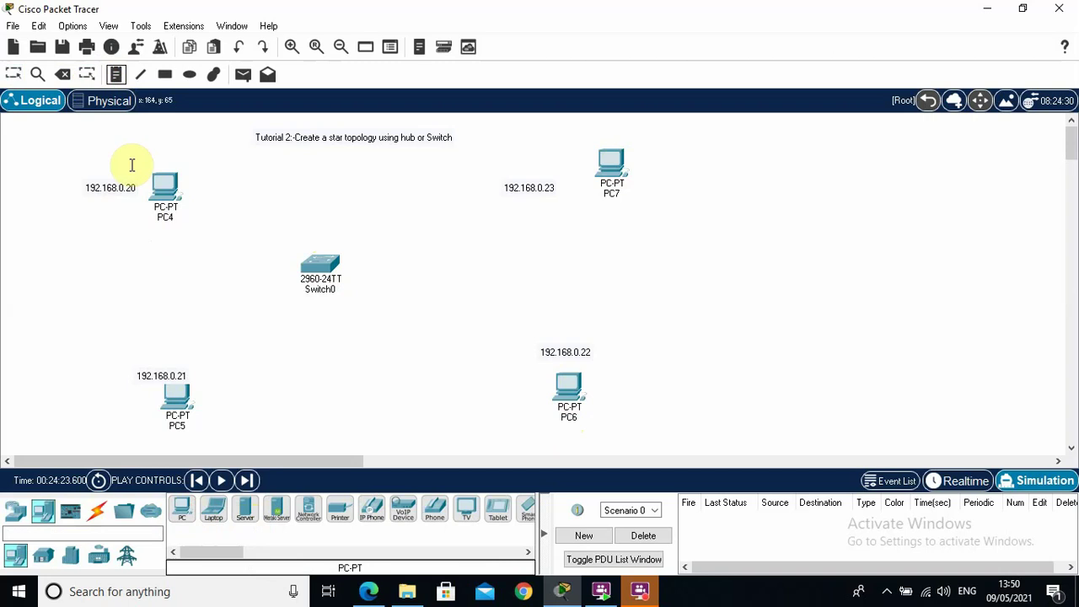
left_click(125, 195)
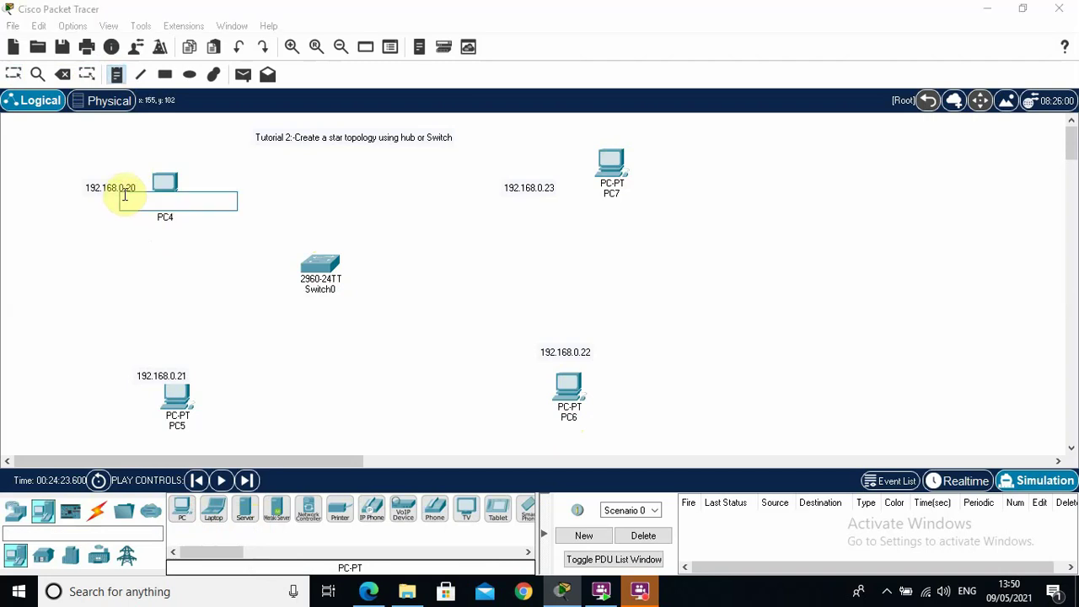
key("Escape")
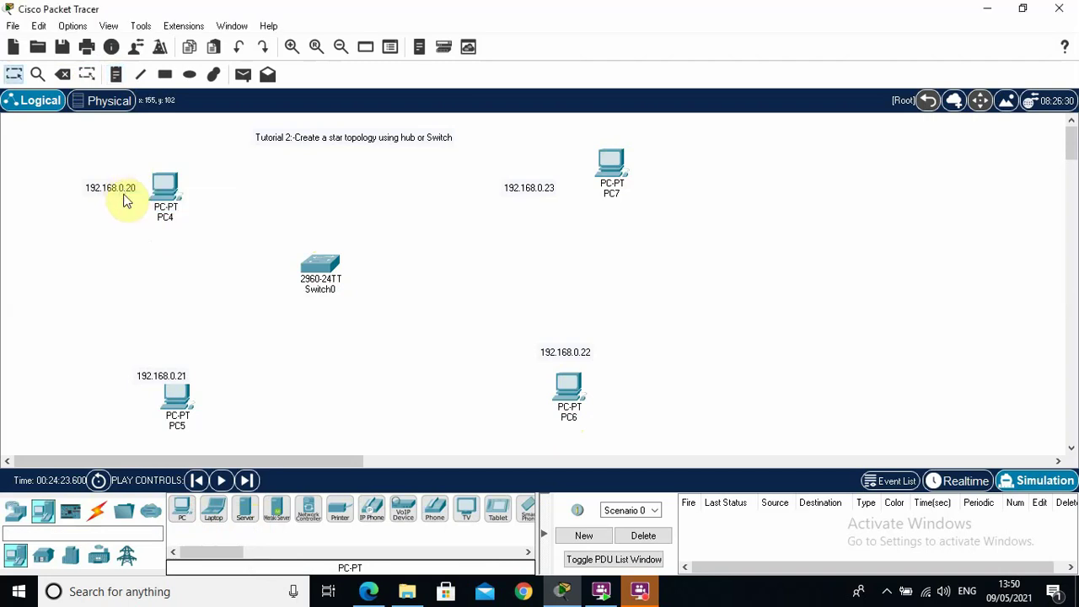
left_click(93, 75)
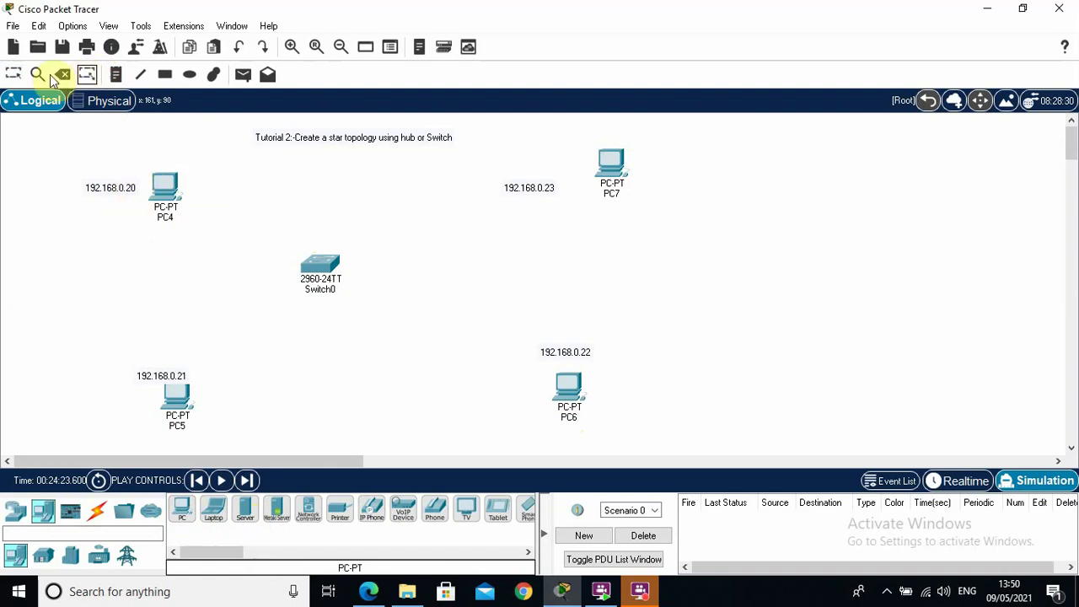
left_click(13, 74)
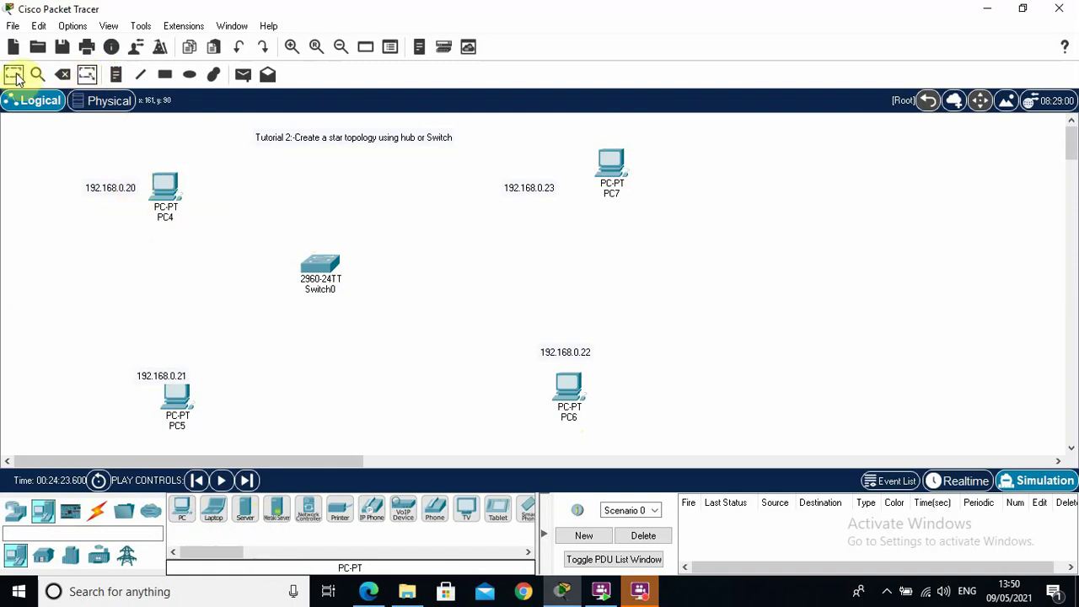
Change the IP address note beside PC4 to 192.168.0.25 and the one above PC5 to 192.168.0.26
double_click(111, 187)
left_click_drag(122, 186, 132, 188)
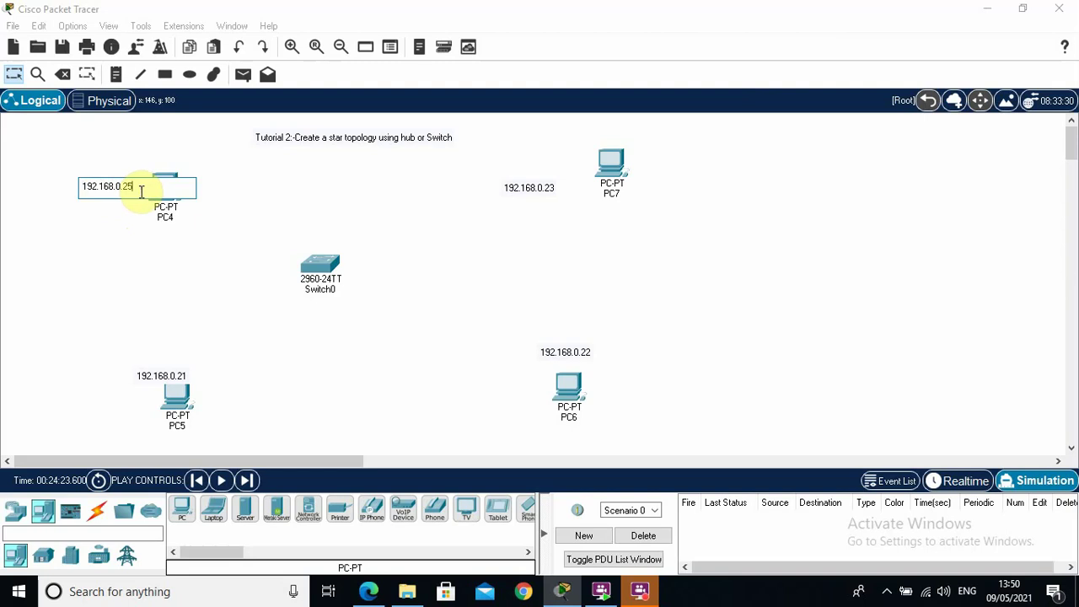
type("25")
left_click(153, 263)
double_click(177, 376)
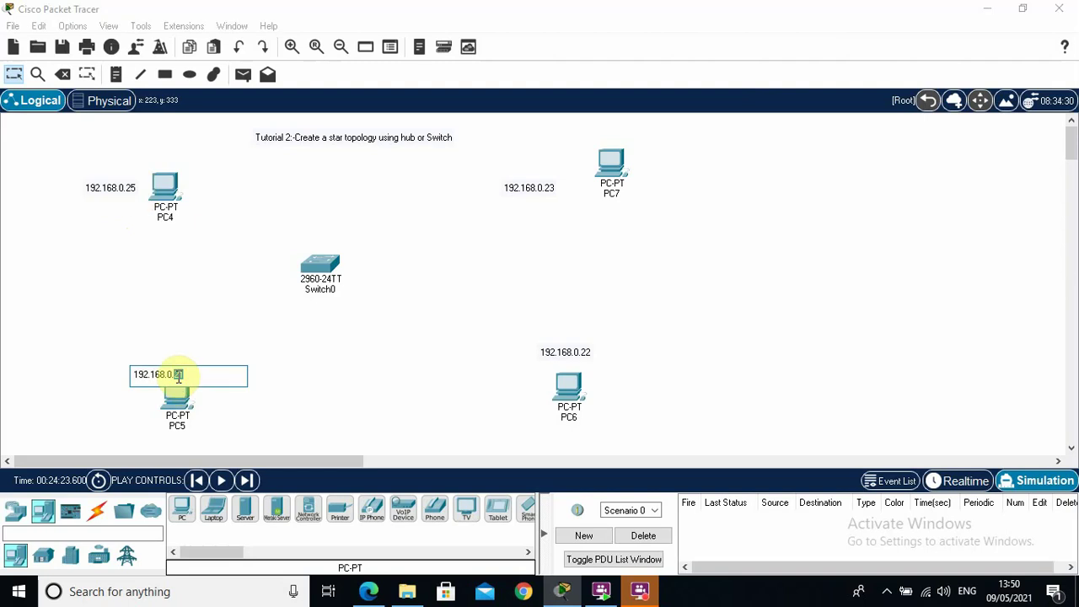
left_click(189, 377)
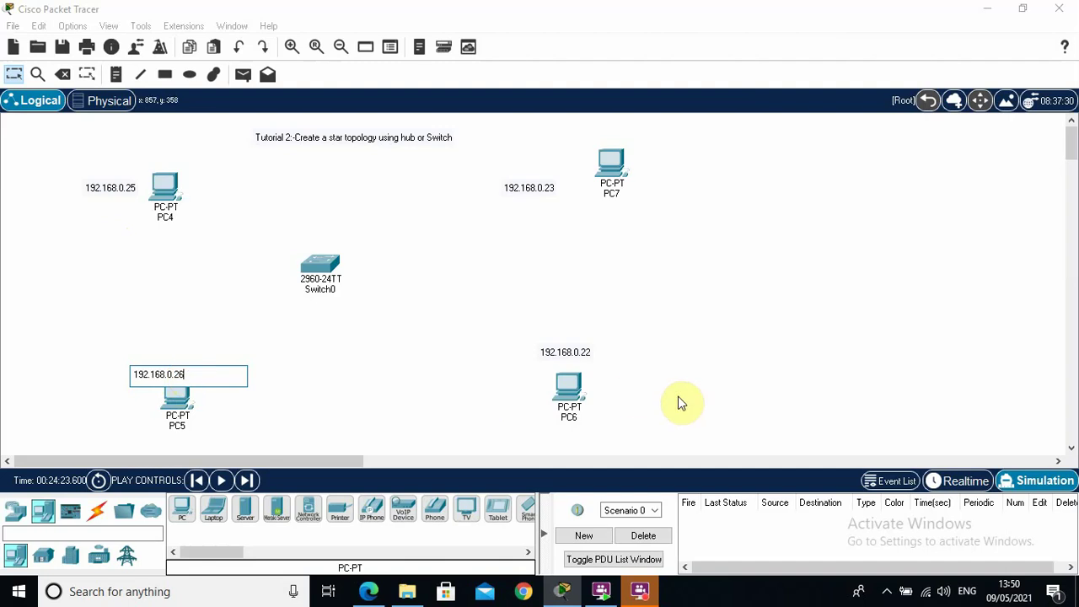
Change the IP address note above PC6 to 192.168.0.27 and the one beside PC7 to 192.168.0.28
left_click(585, 354)
double_click(582, 352)
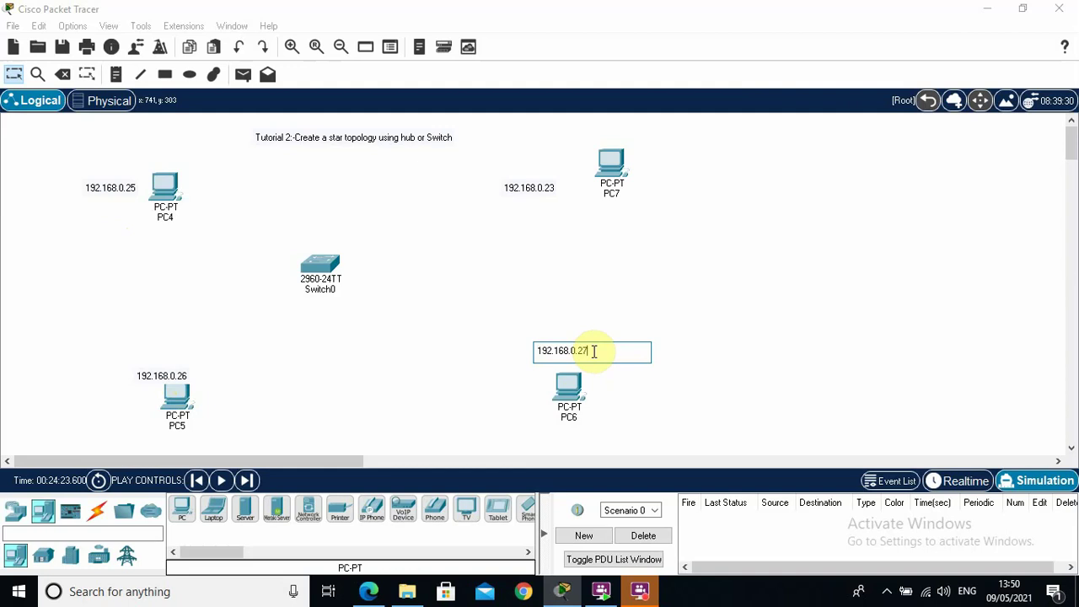
type("27")
left_click(612, 169)
left_click(612, 170)
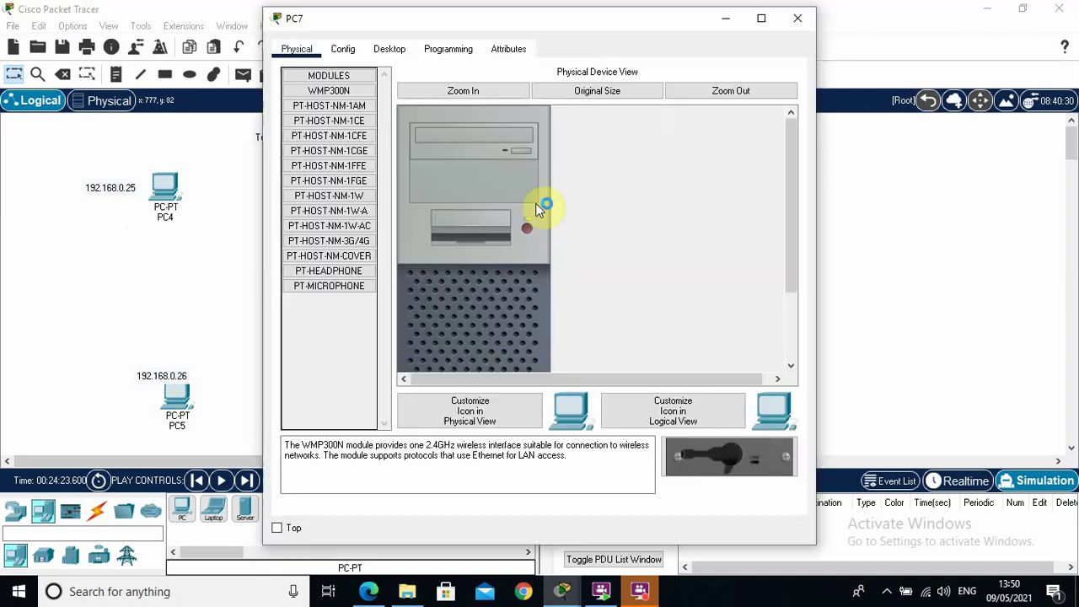
left_click(797, 18)
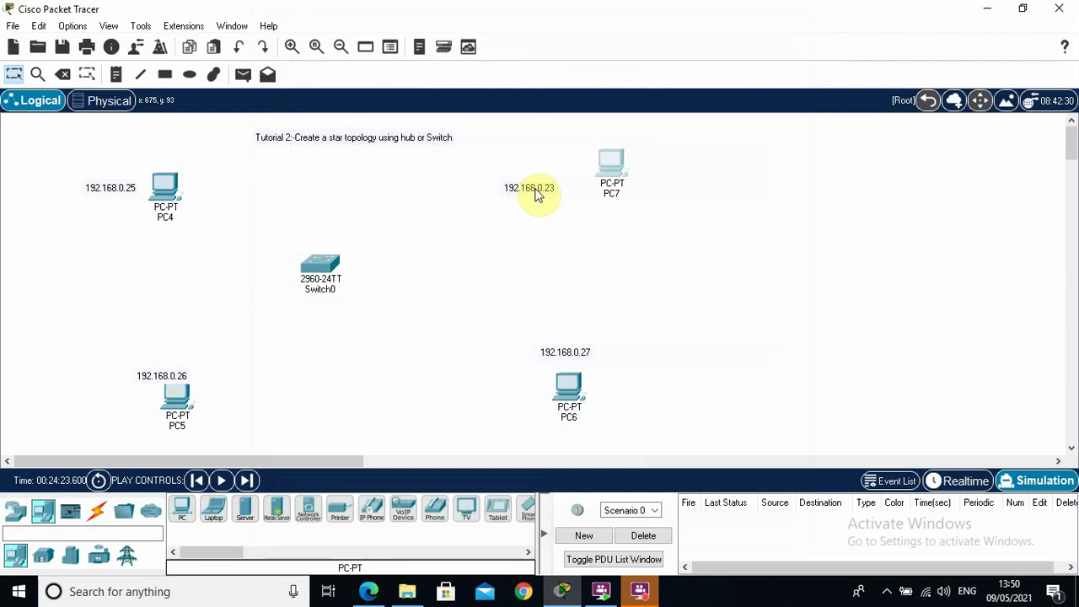
double_click(536, 187)
left_click_drag(536, 187, 552, 187)
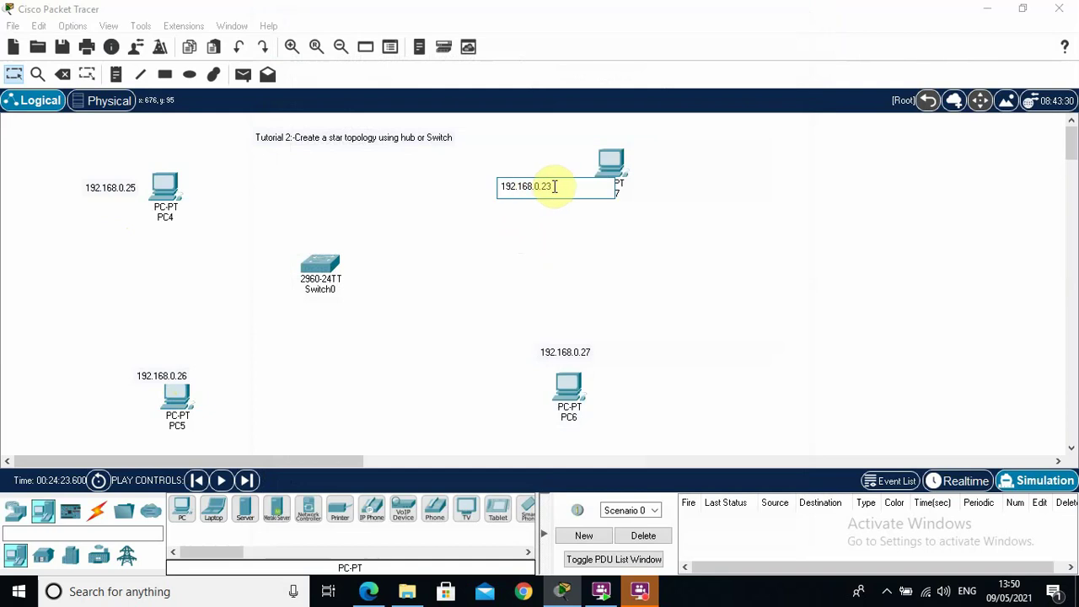
left_click(698, 197)
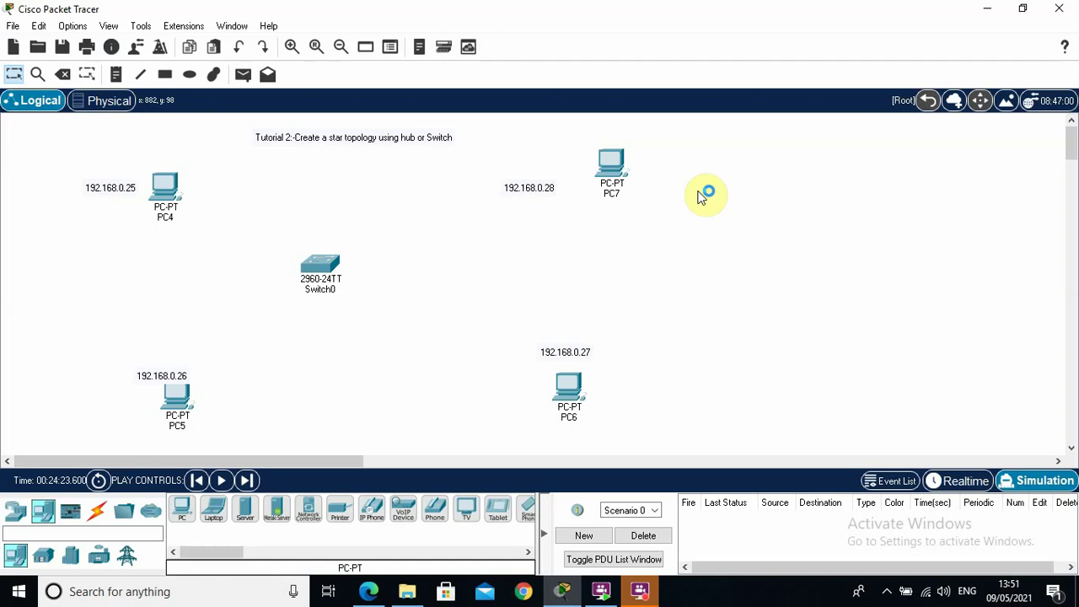
Connect PC4 and PC5 to Switch0 using the automatically chosen connection type
left_click(99, 512)
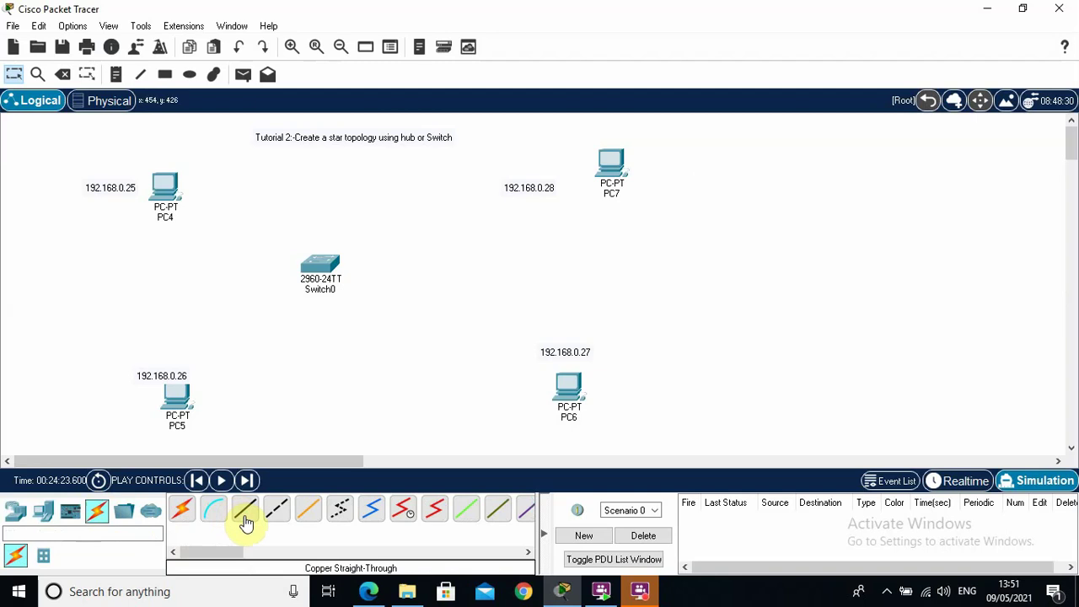
left_click(182, 509)
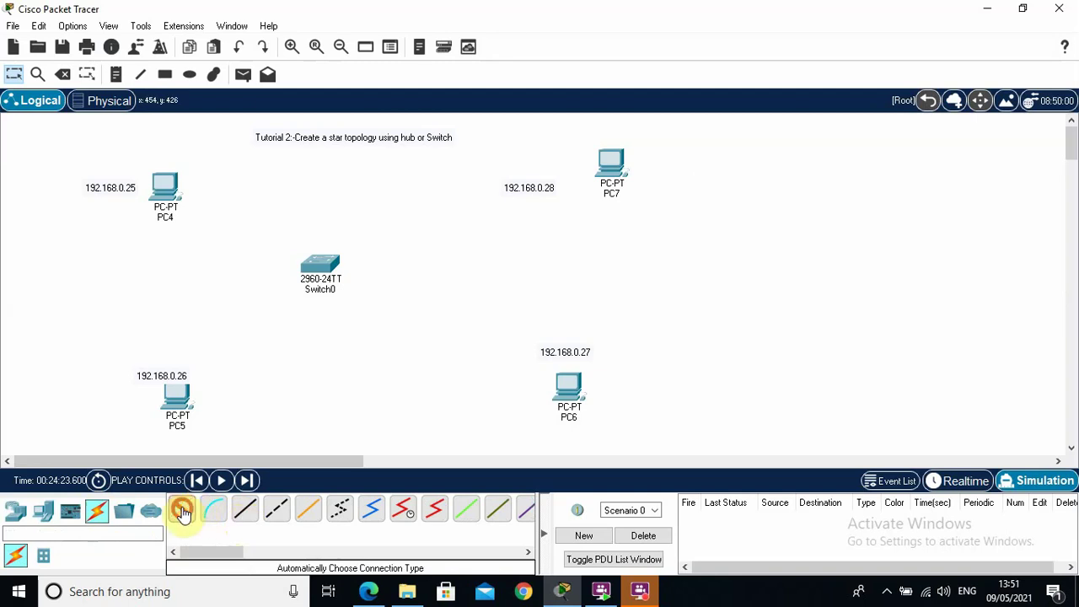
left_click(178, 174)
left_click(321, 270)
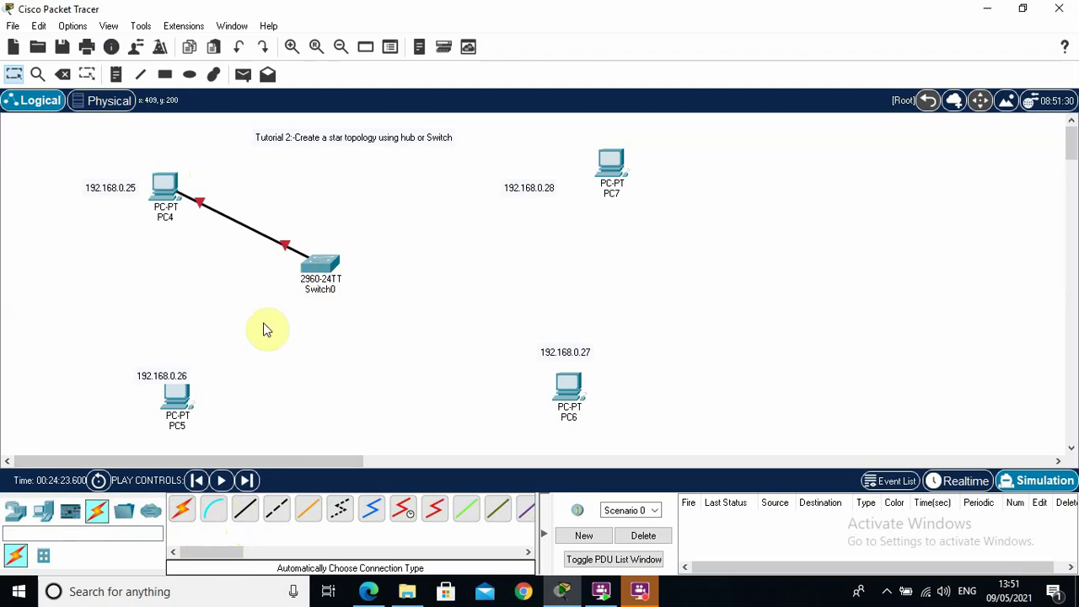
left_click(181, 514)
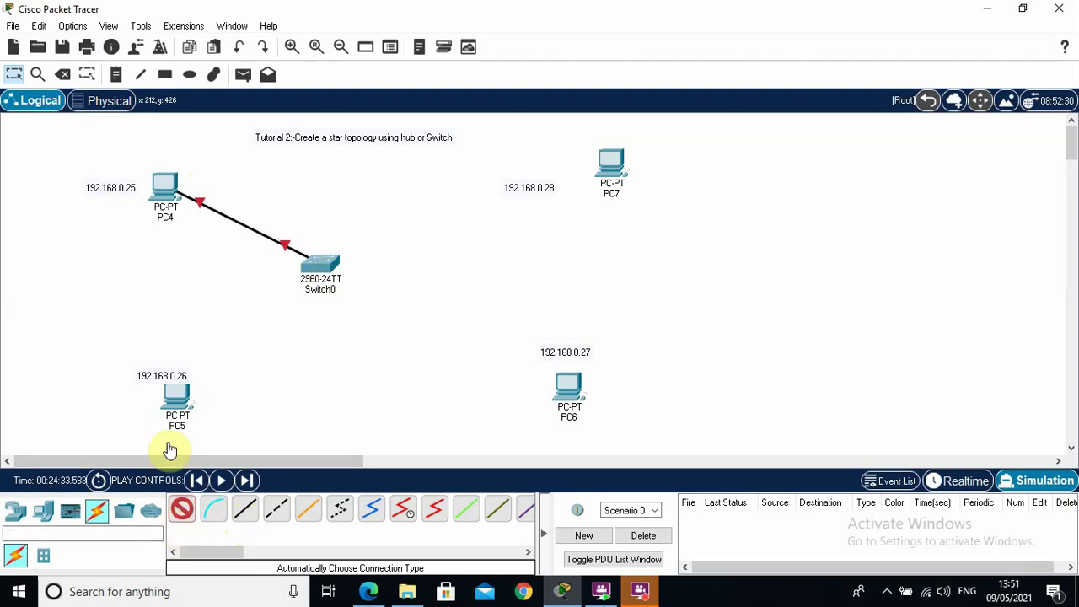
left_click(184, 394)
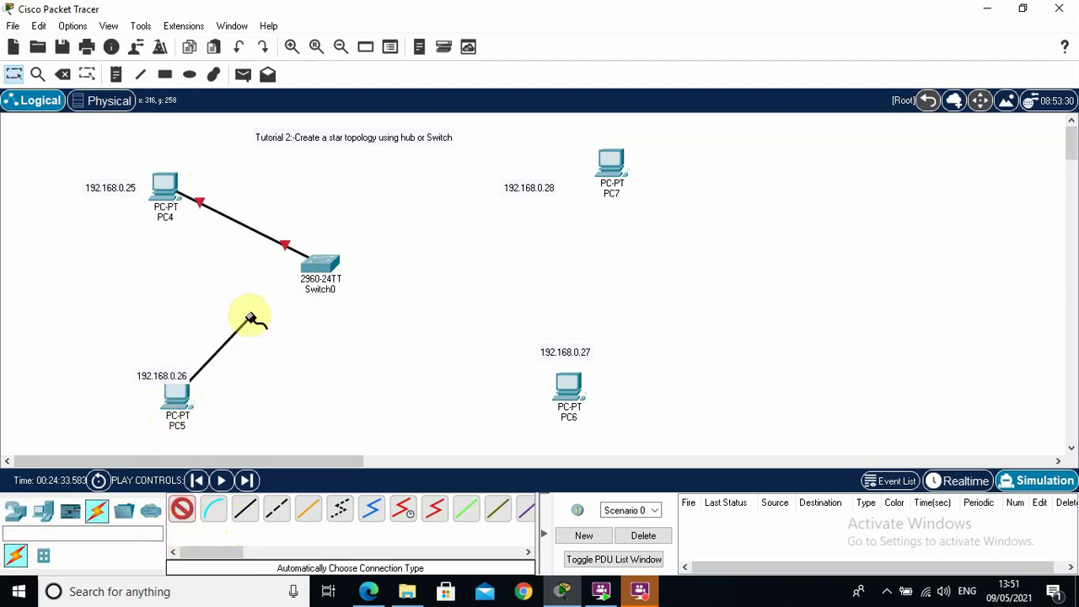
left_click(313, 271)
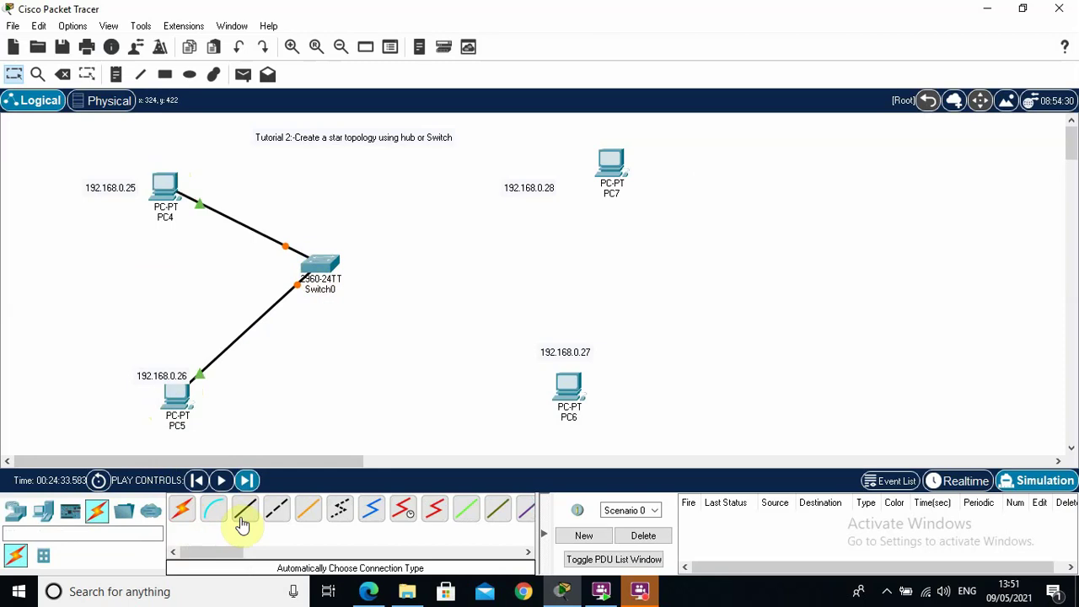
Connect PC6 and PC7 to Switch0 using the automatically chosen connection type
left_click(183, 512)
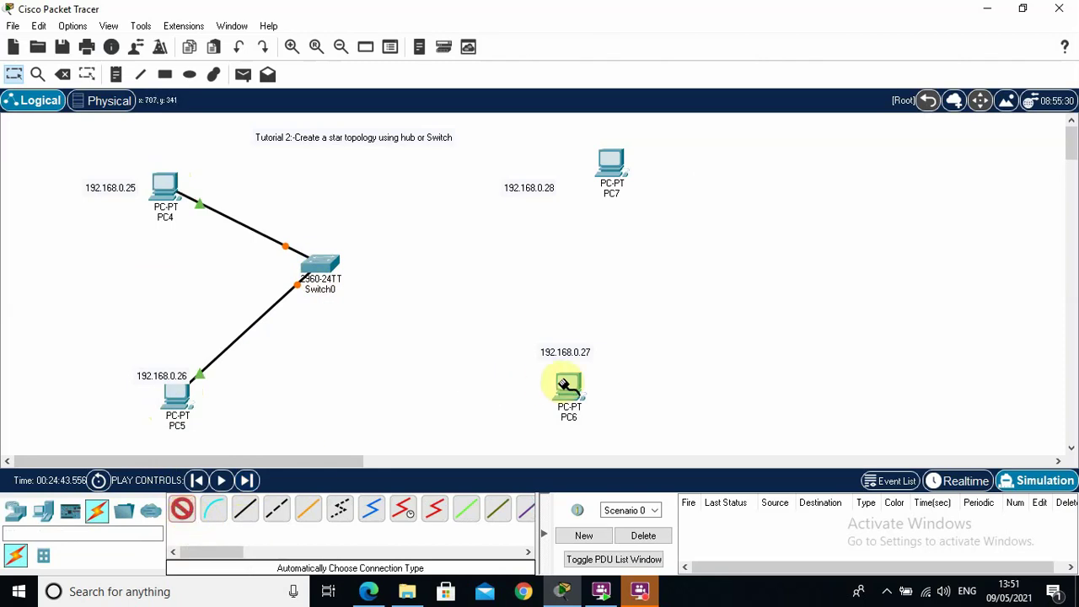
left_click(564, 383)
left_click(316, 262)
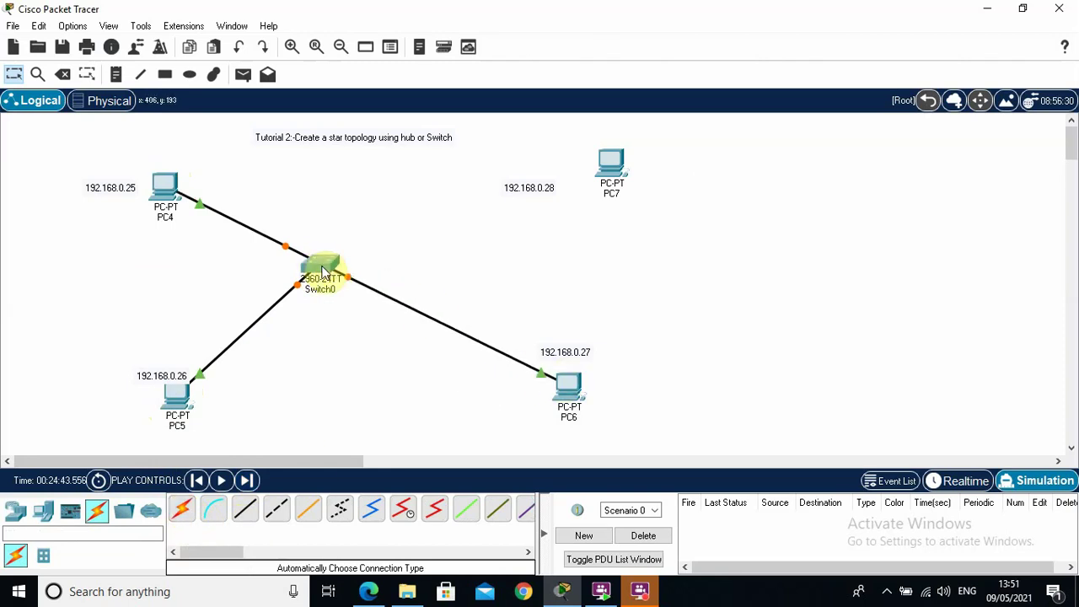
left_click(187, 508)
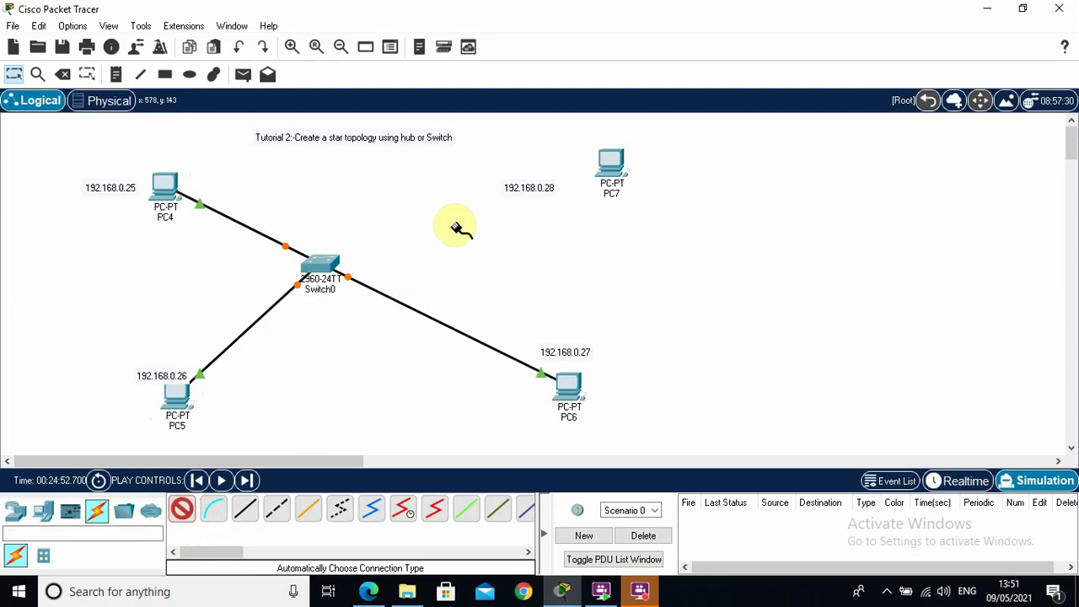
left_click(605, 167)
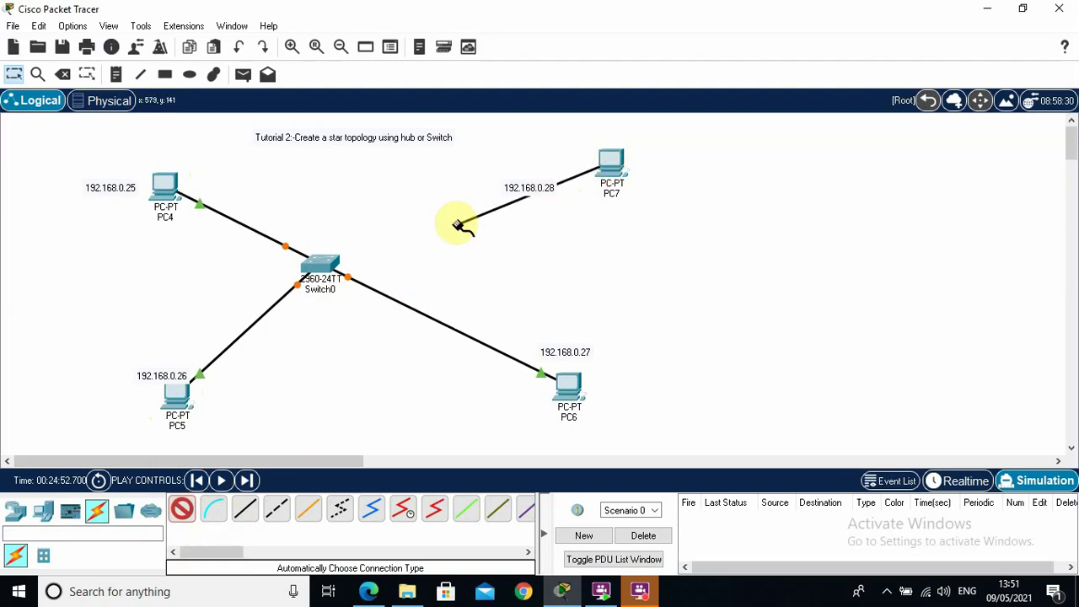
left_click(337, 260)
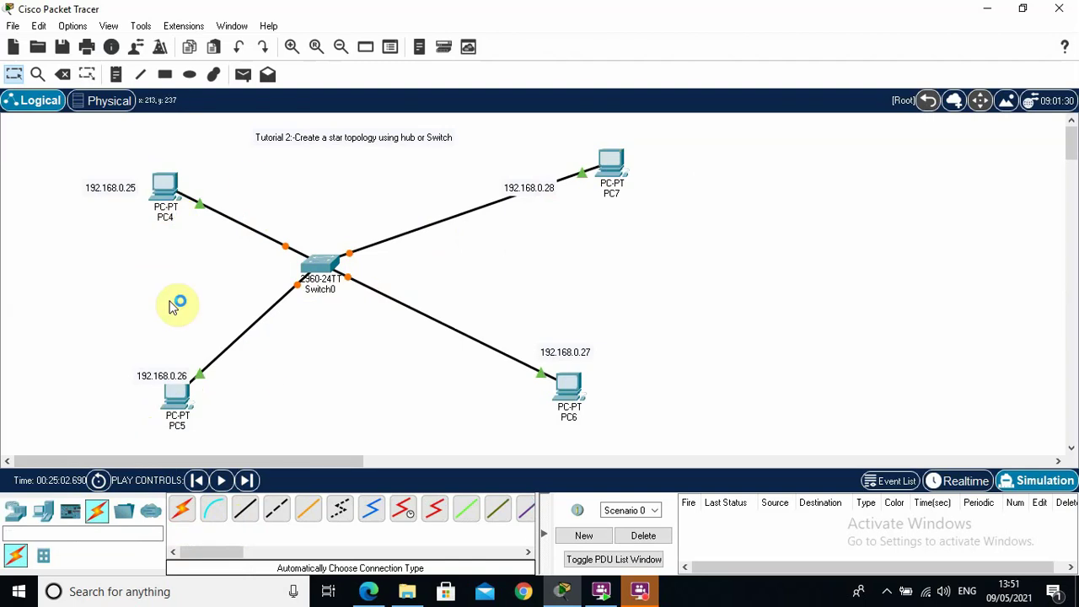
Assign PC4 the static IPv4 address 192.168.0.25 with subnet mask 255.255.255.0 and close its window
left_click(165, 202)
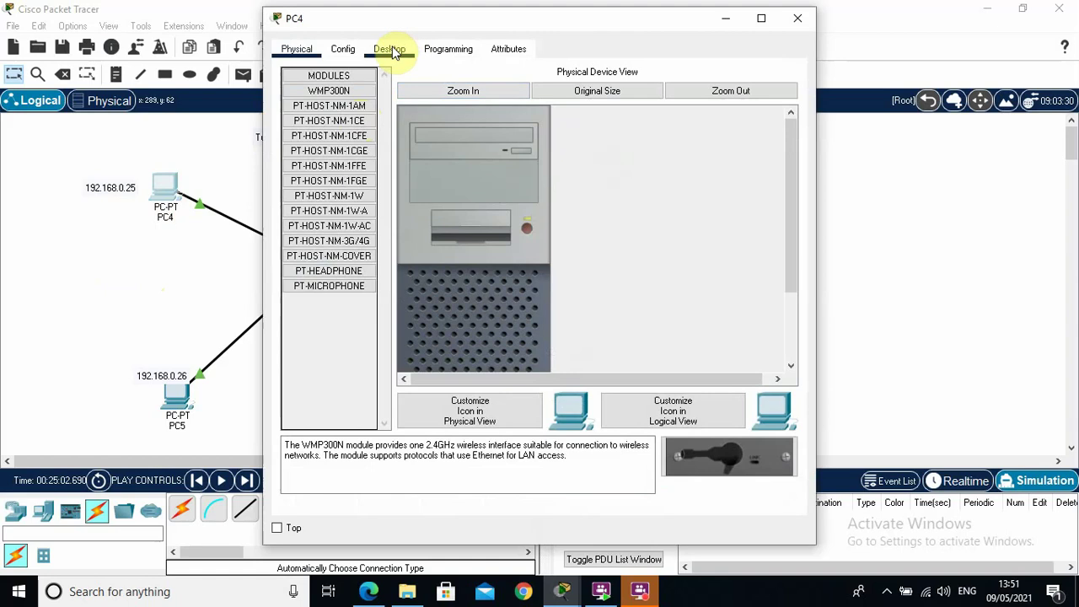
left_click(392, 51)
left_click(331, 110)
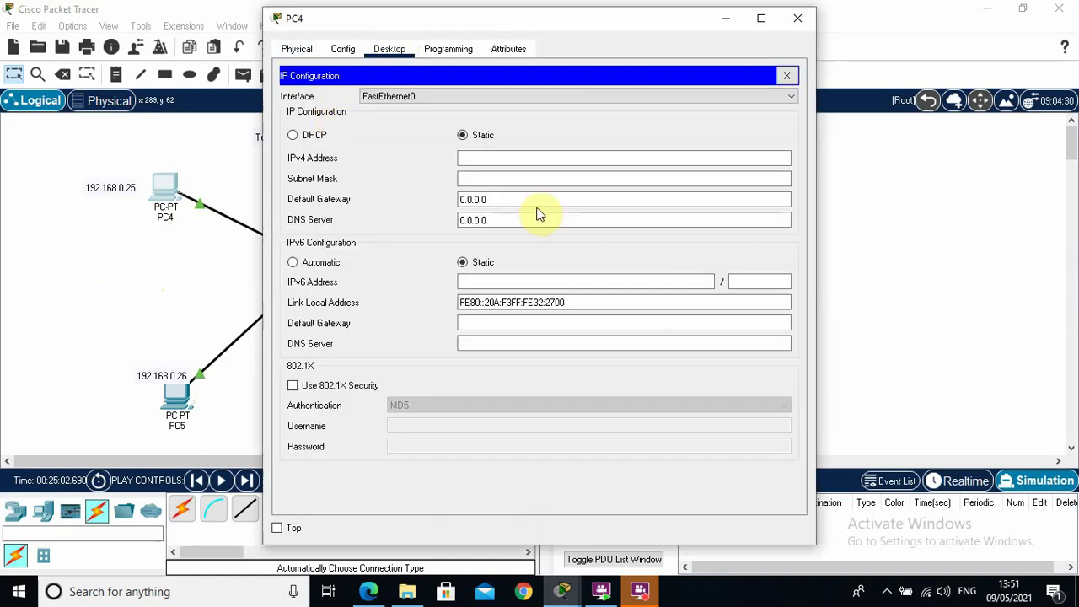
left_click(511, 157)
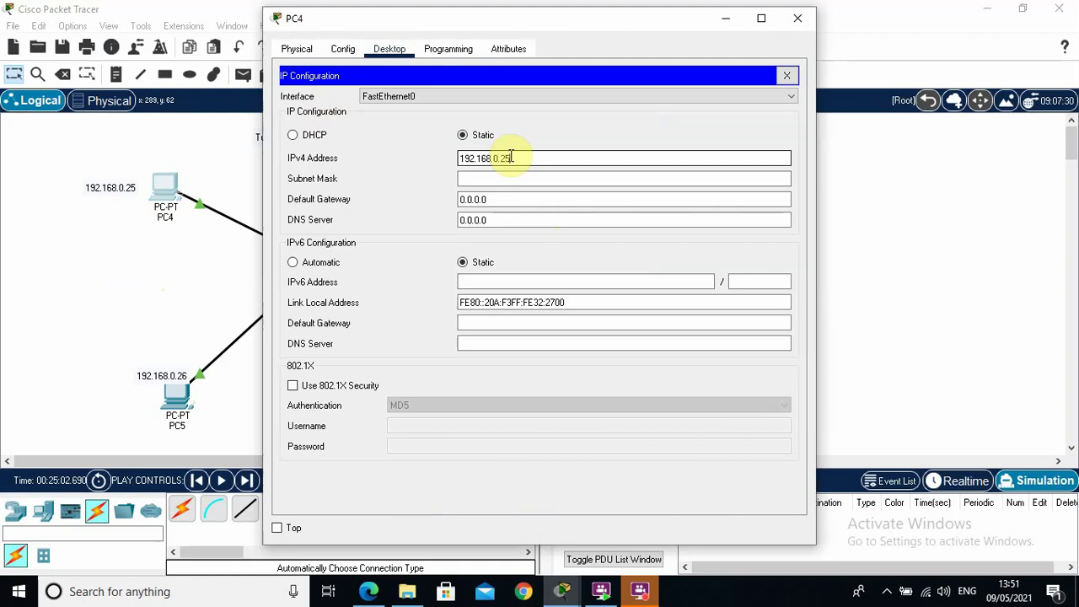
key("Tab")
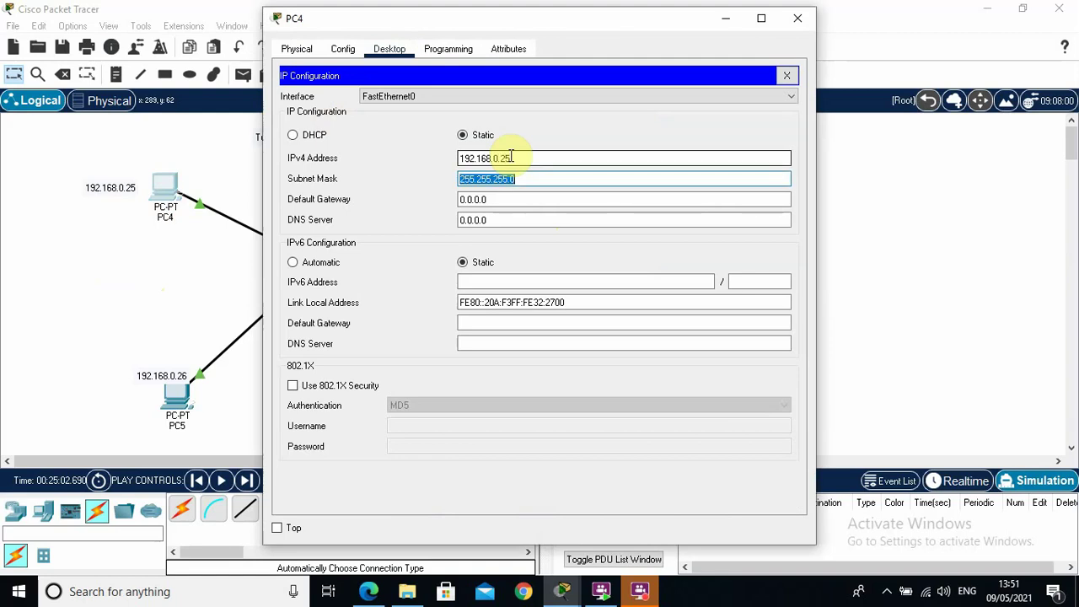
left_click(808, 17)
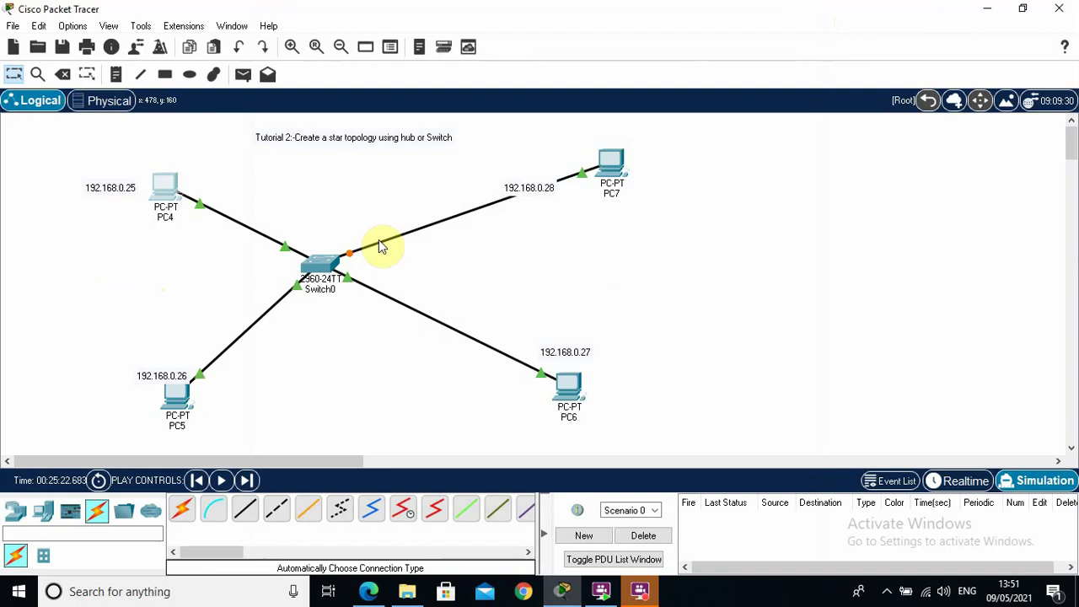
Assign PC5 the static IPv4 address 192.168.0.26 with subnet mask 255.255.255.0 and close its window
left_click(175, 406)
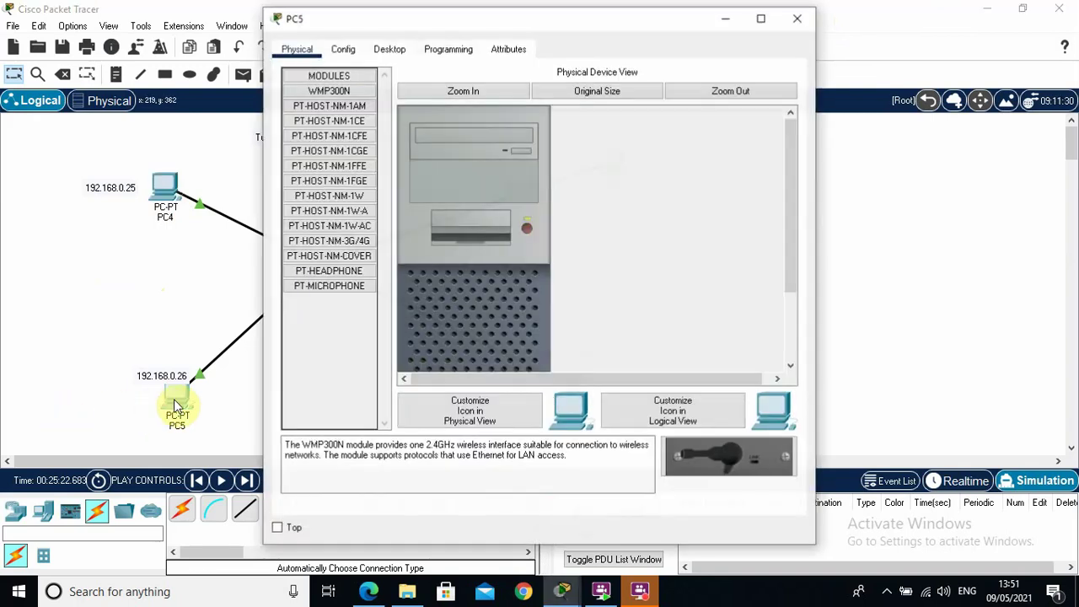
left_click(389, 49)
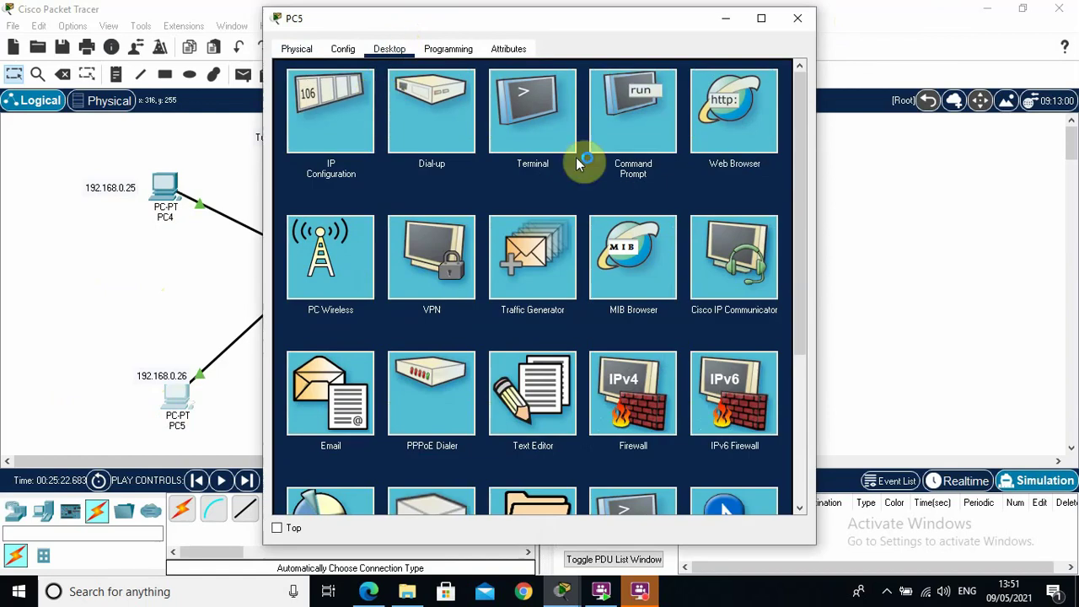
left_click(327, 121)
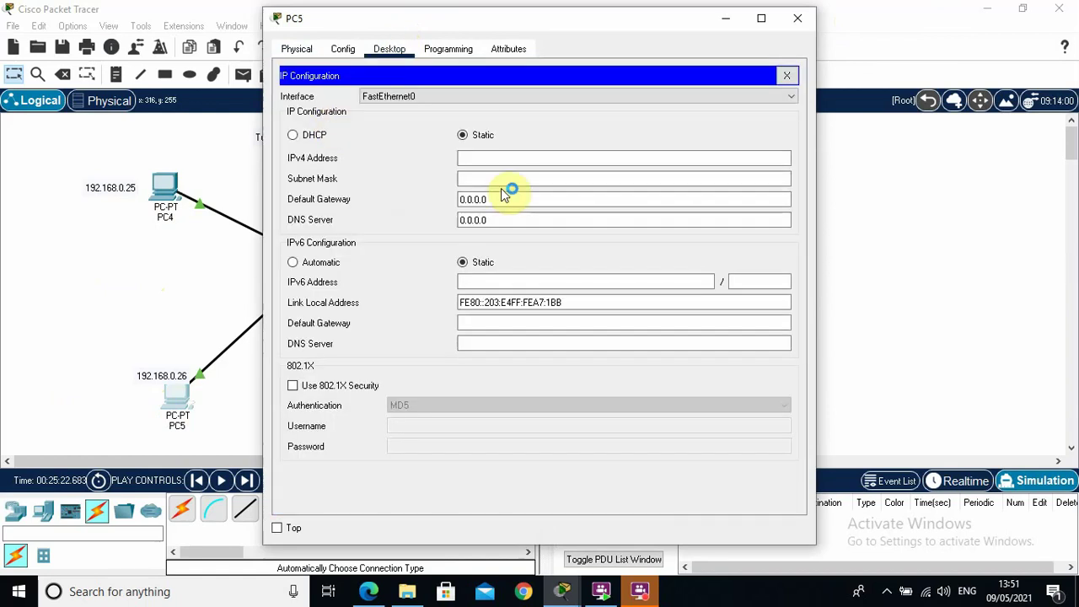
left_click(513, 158)
type("192.168.0")
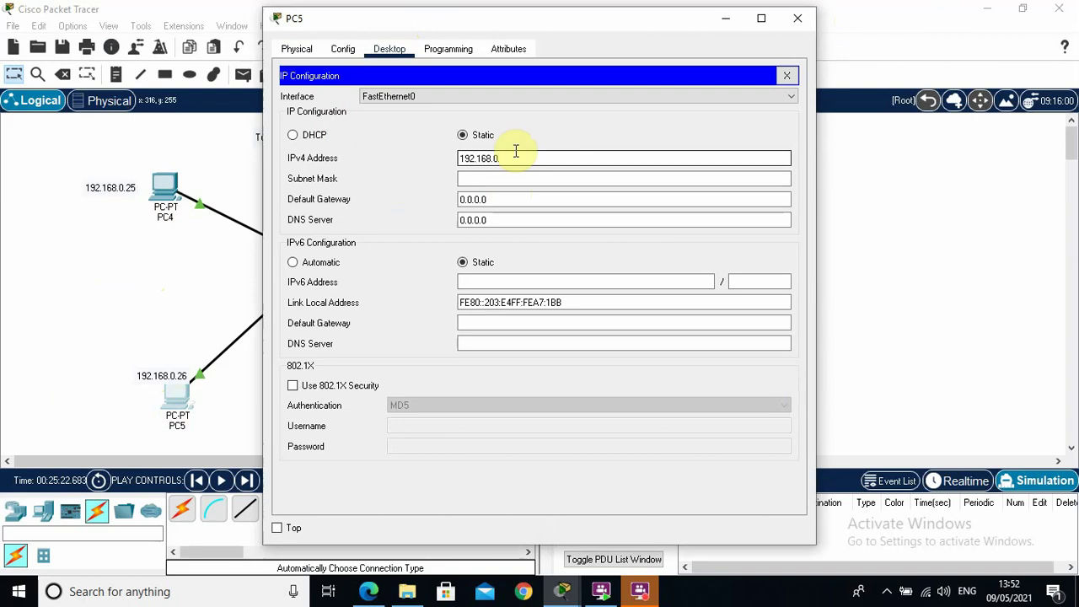
type(".26")
key("Tab")
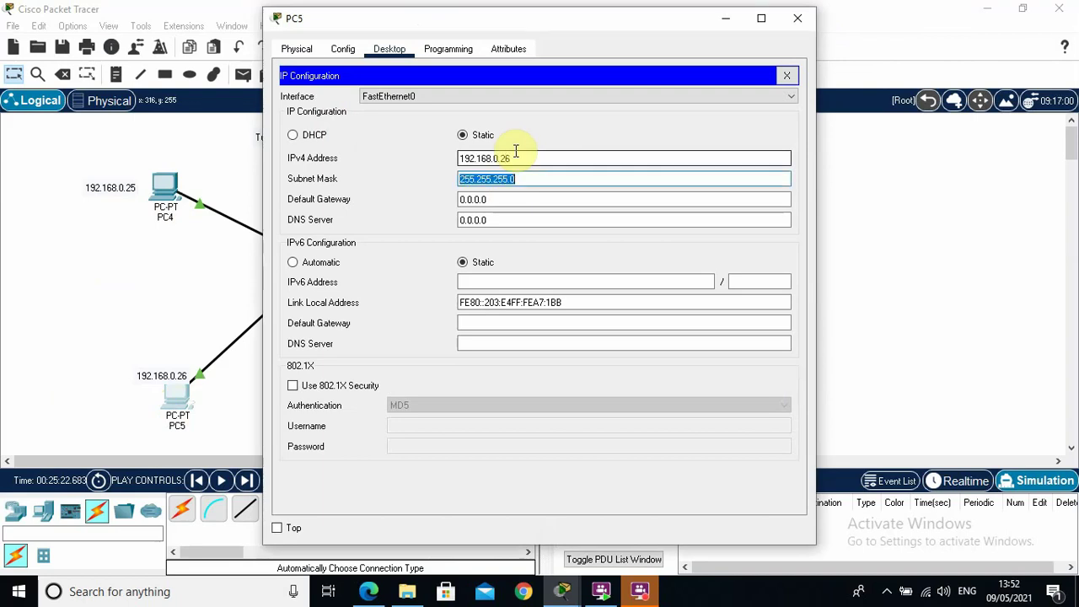
left_click(713, 131)
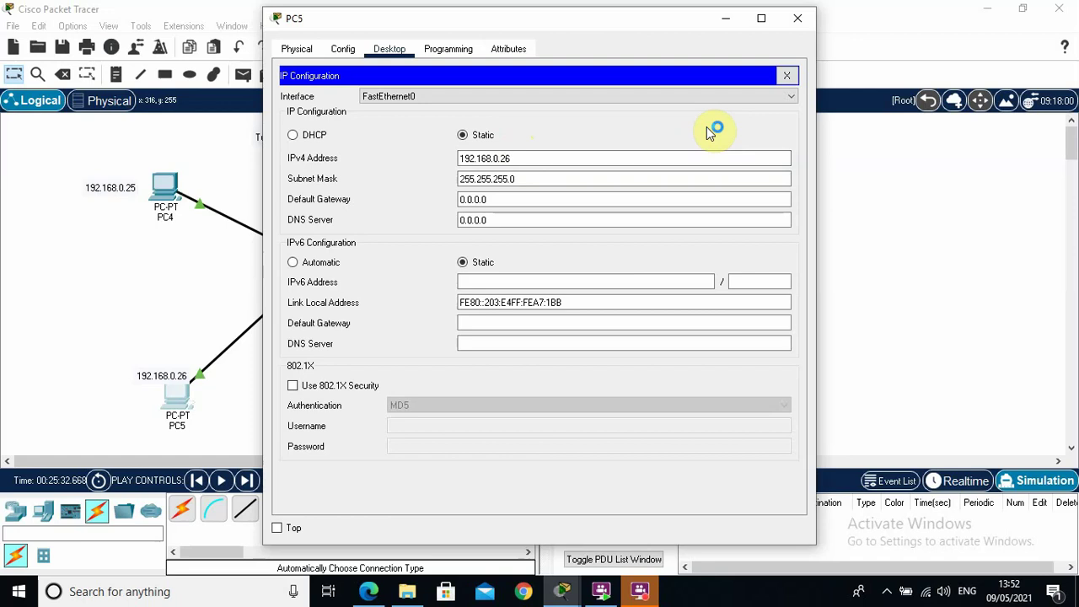
left_click(798, 20)
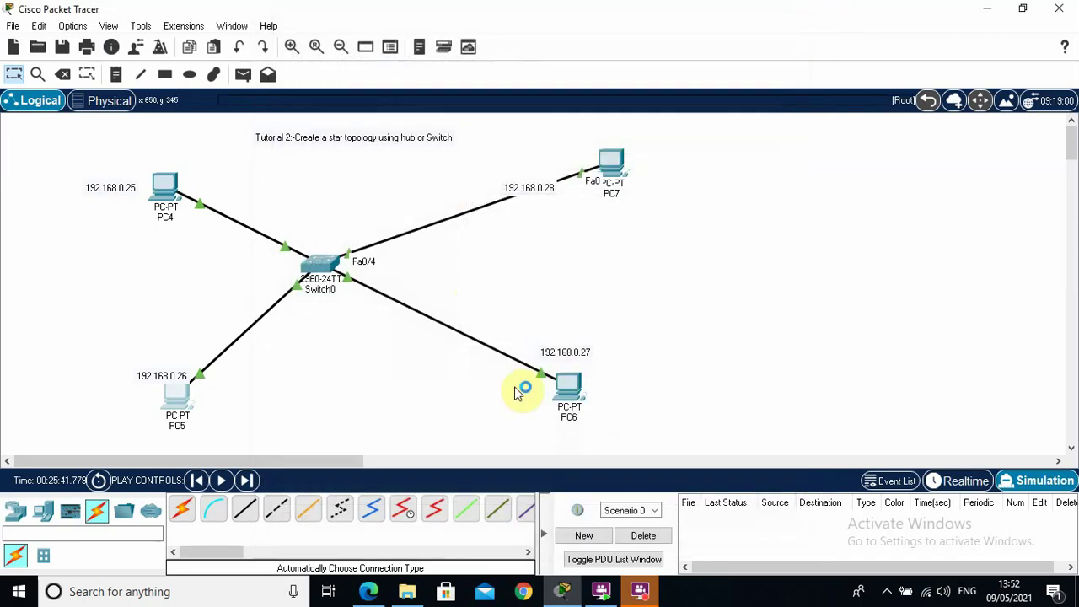
Assign PC6 the static IPv4 address 192.168.0.27 with subnet mask 255.255.255.0 and close its window
left_click(578, 399)
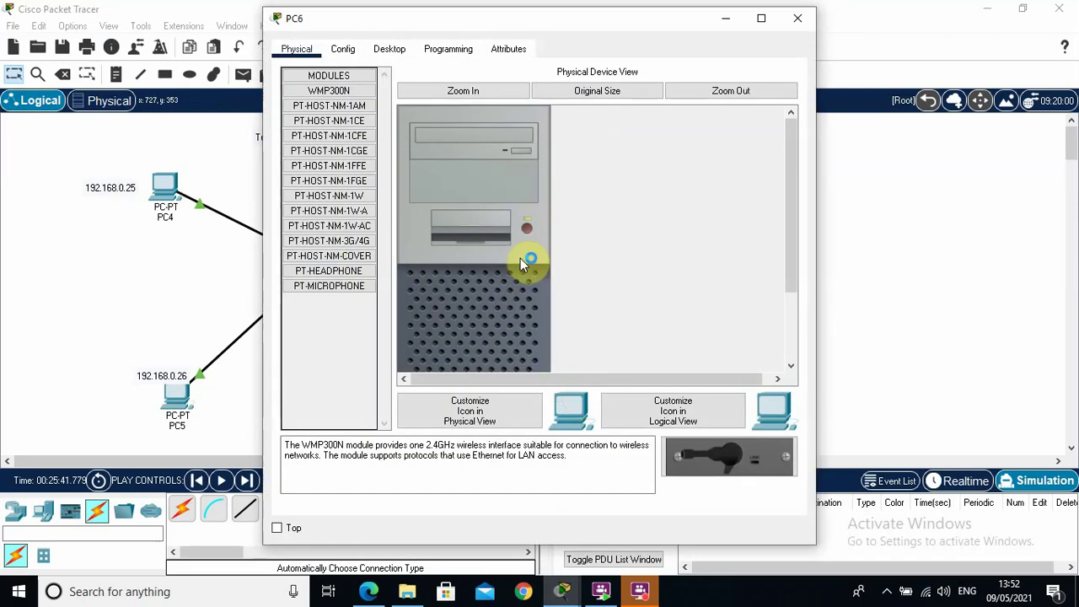
left_click(389, 51)
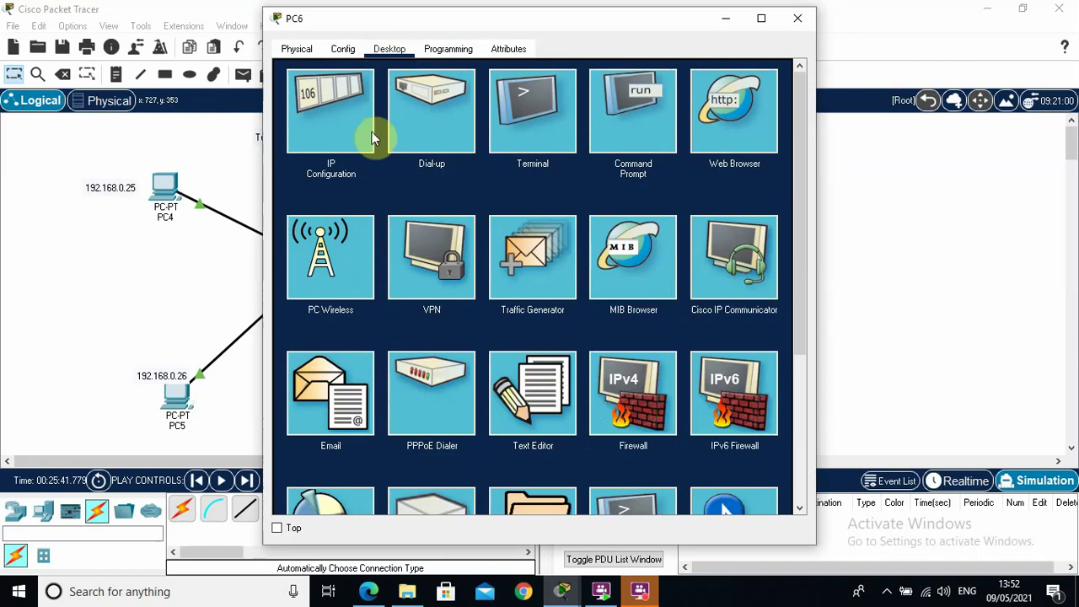
left_click(369, 132)
left_click(489, 161)
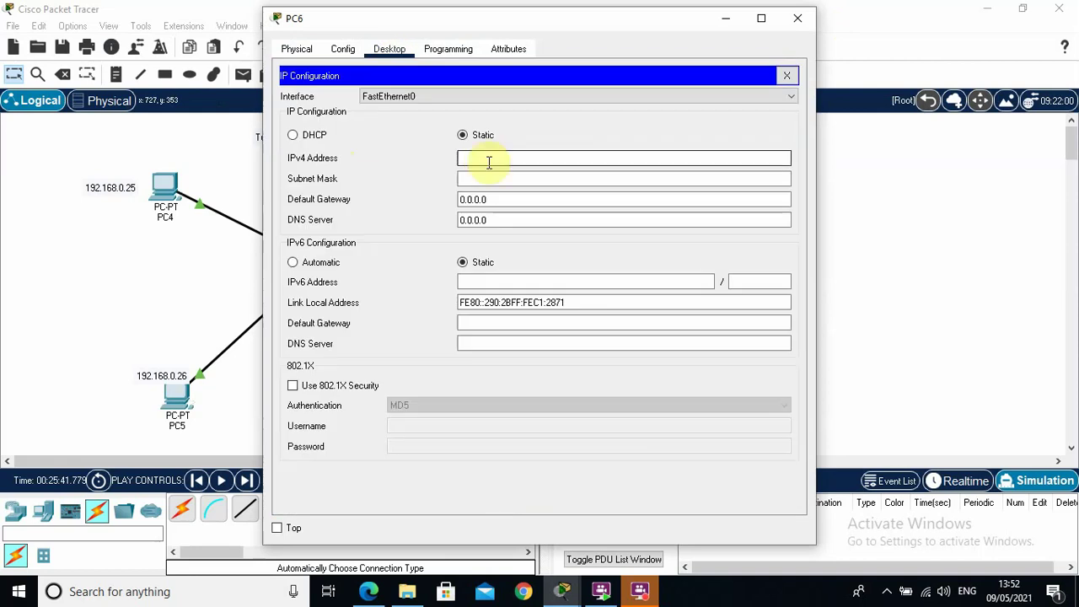
type("192.168.0.27")
key("Tab")
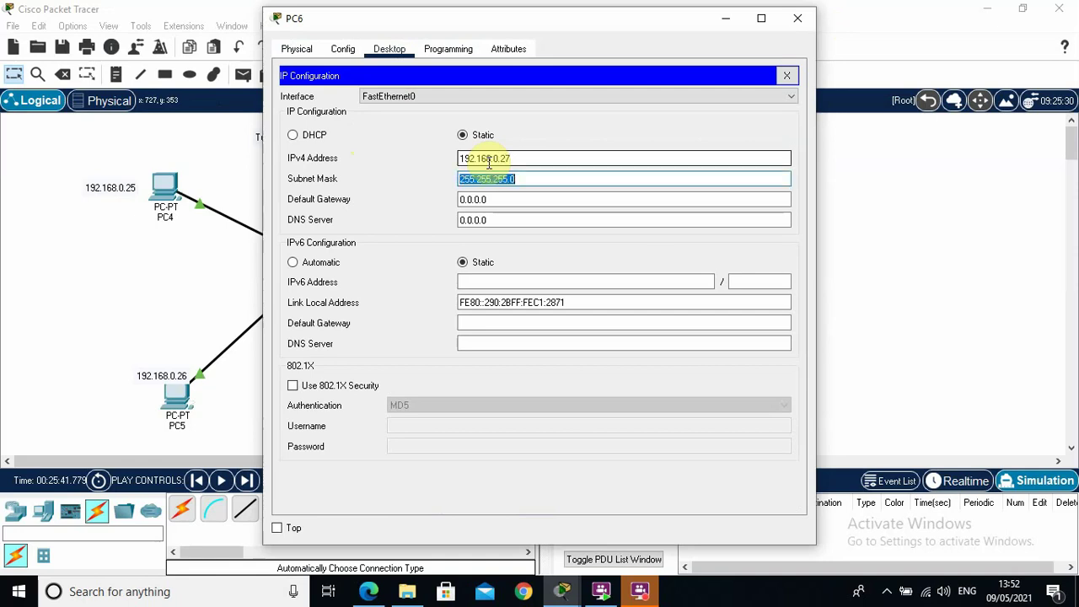
left_click(807, 22)
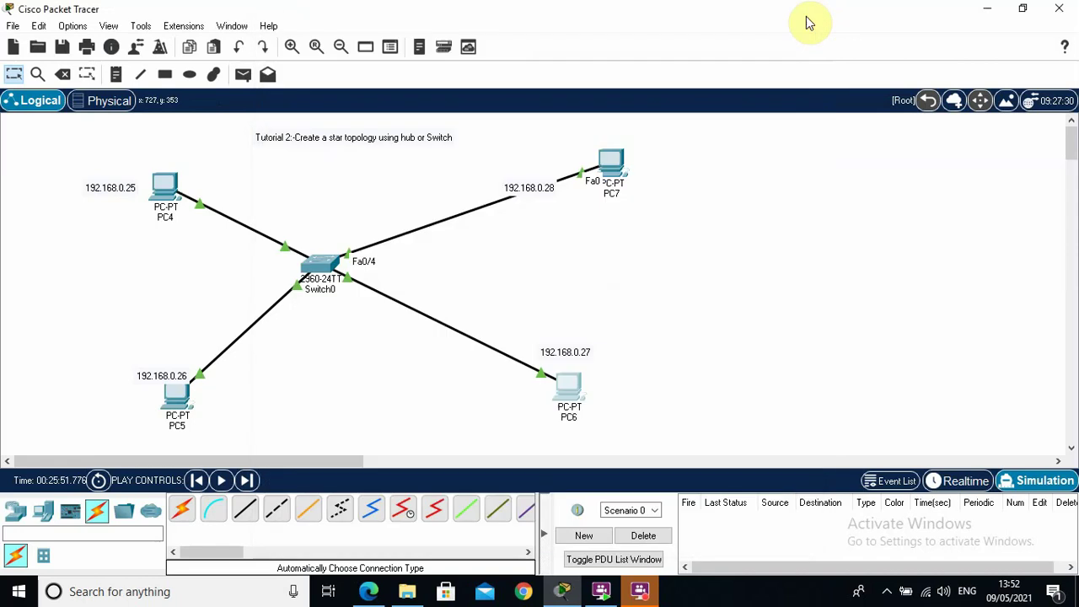
Assign PC7 the static IPv4 address 192.168.0.28 with subnet mask 255.255.255.0 and close its window
left_click(607, 168)
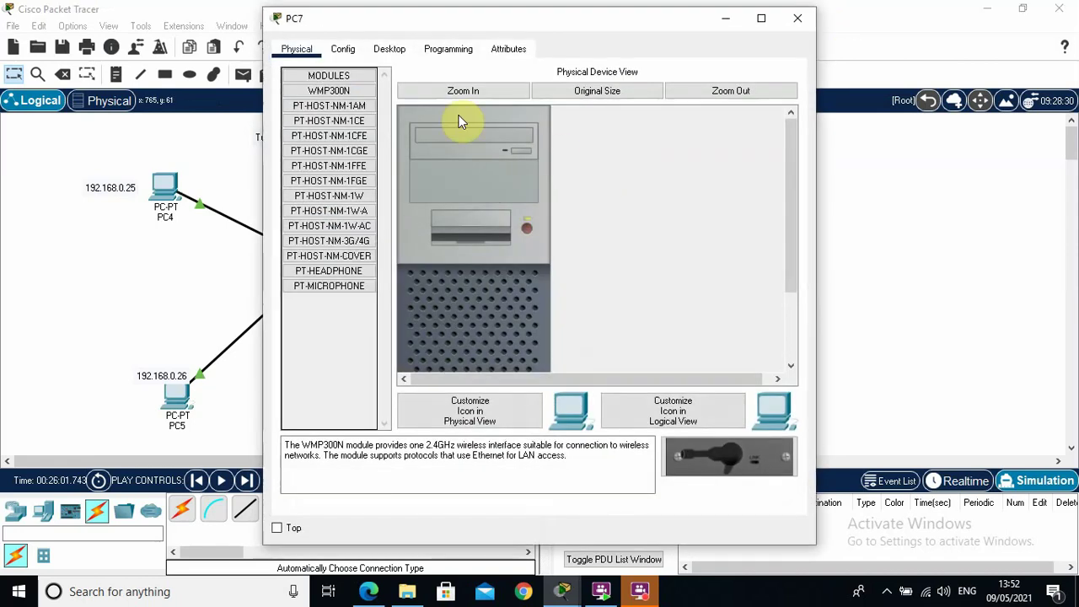
left_click(396, 51)
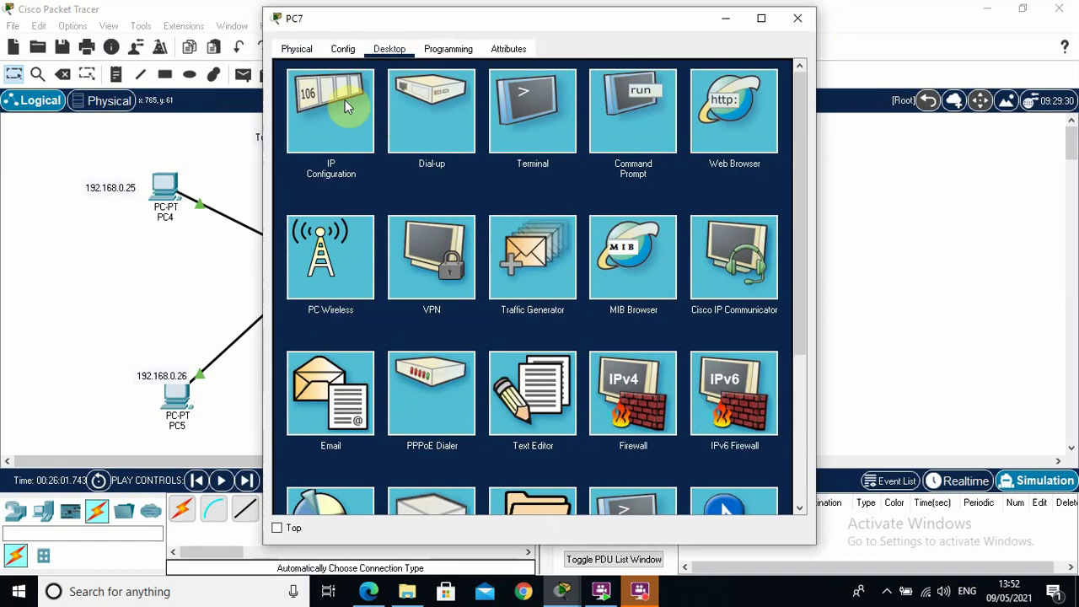
left_click(345, 99)
left_click(461, 161)
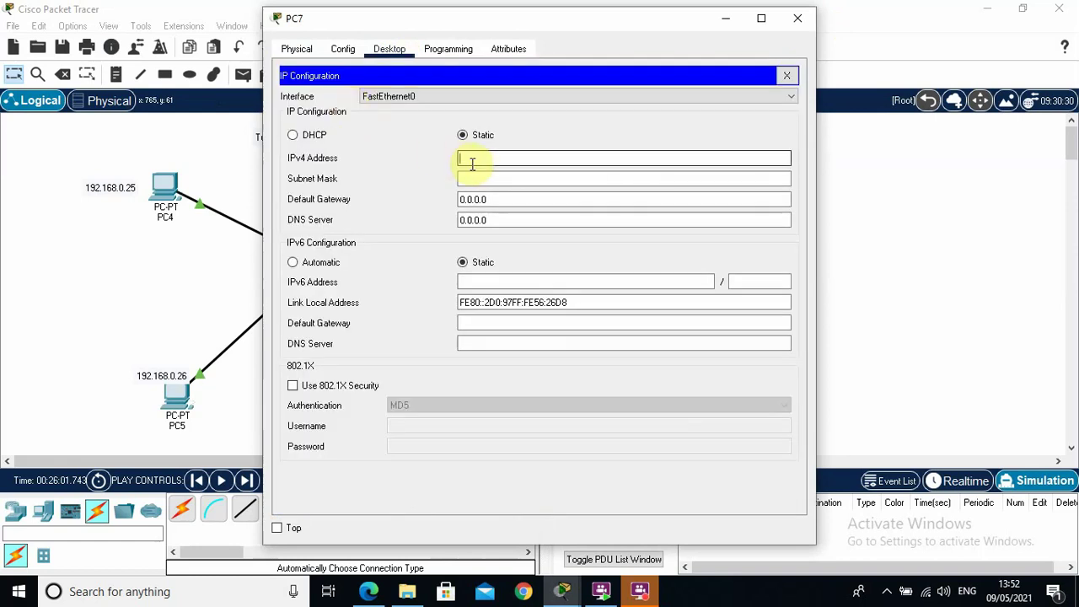
type("192.168.0.28")
key("Tab")
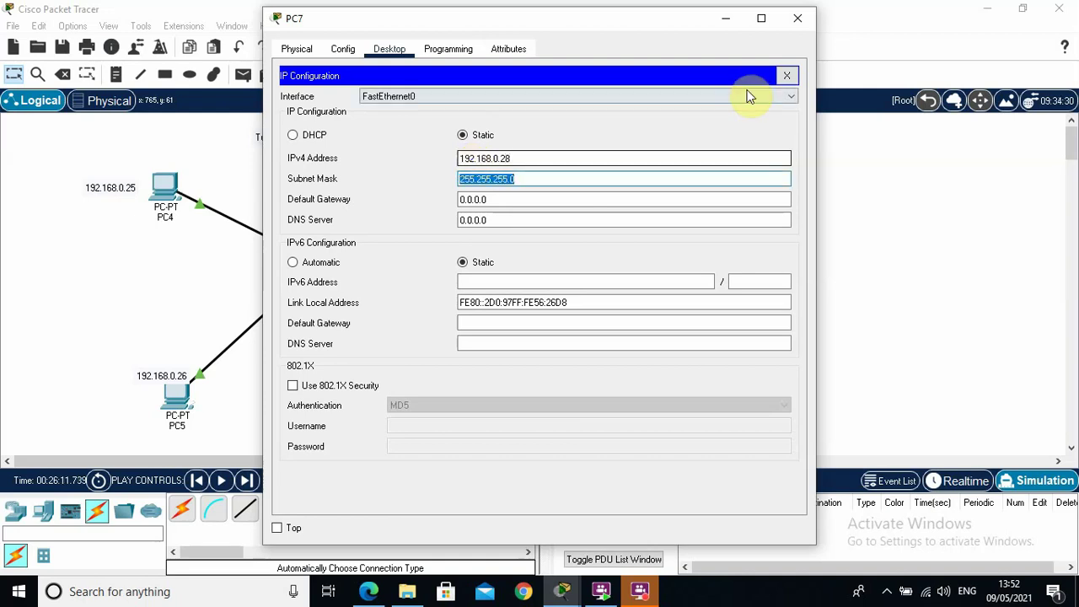
left_click(806, 18)
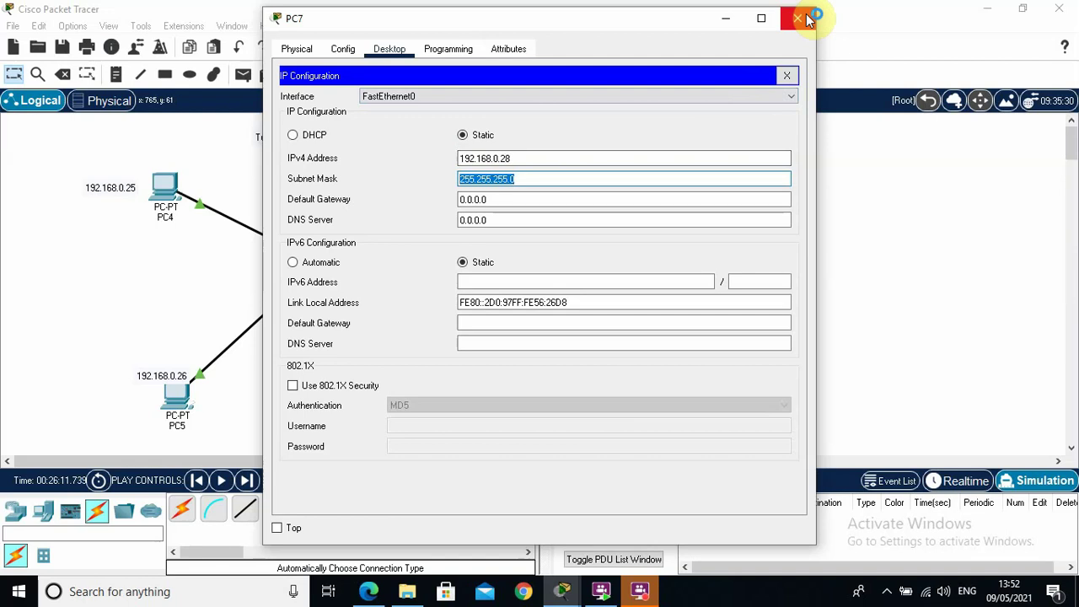
left_click(806, 18)
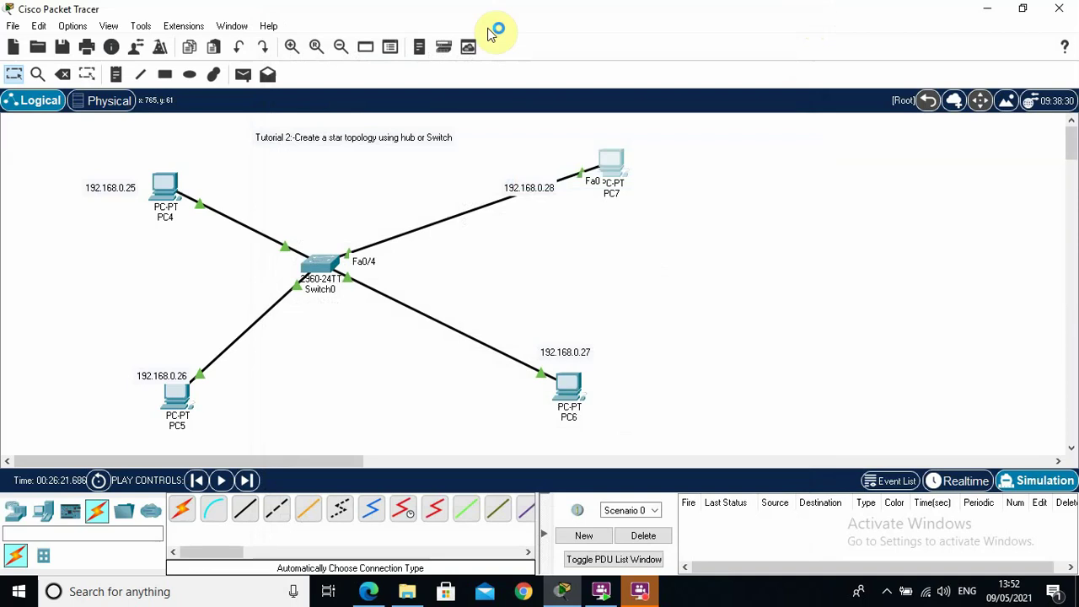
Add a simple PDU with PC4 as the source and PC5 as the destination
left_click(242, 75)
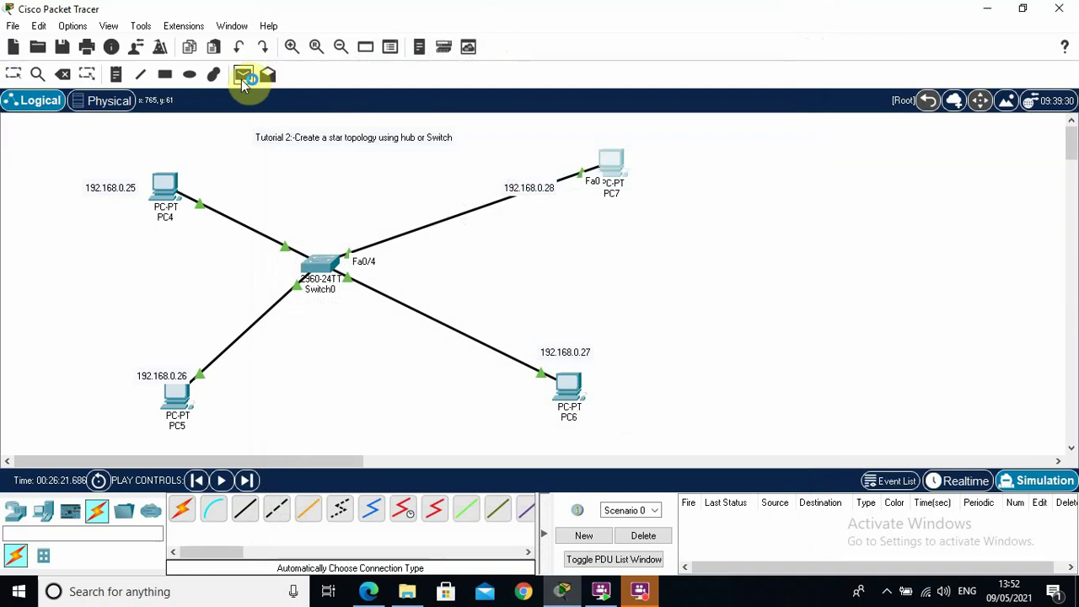
left_click(166, 183)
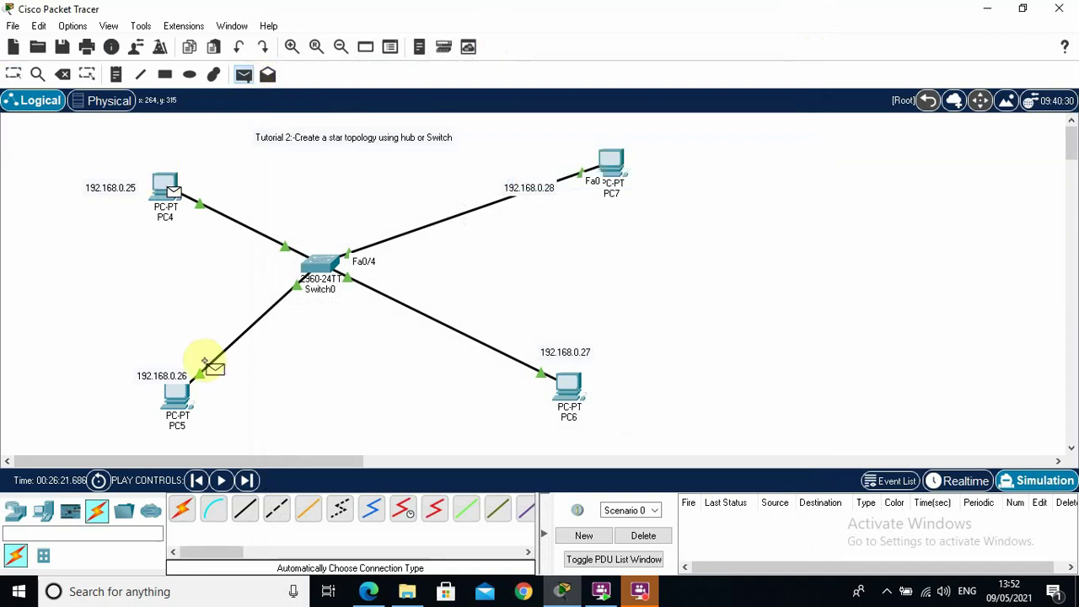
left_click(181, 398)
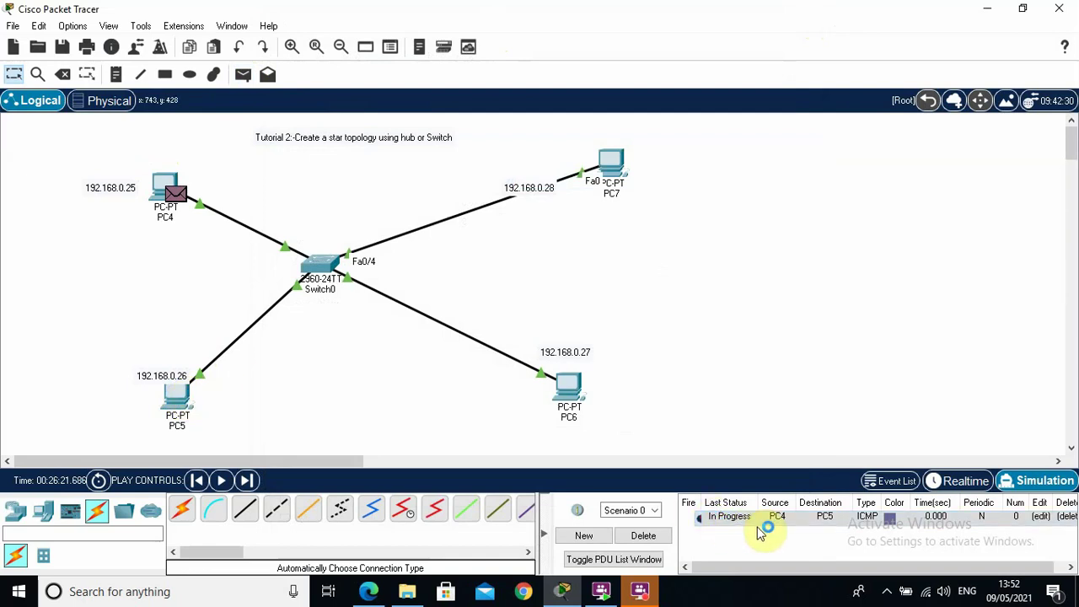
Show the simulation event list and filter its visible events to ICMP only
left_click(1038, 496)
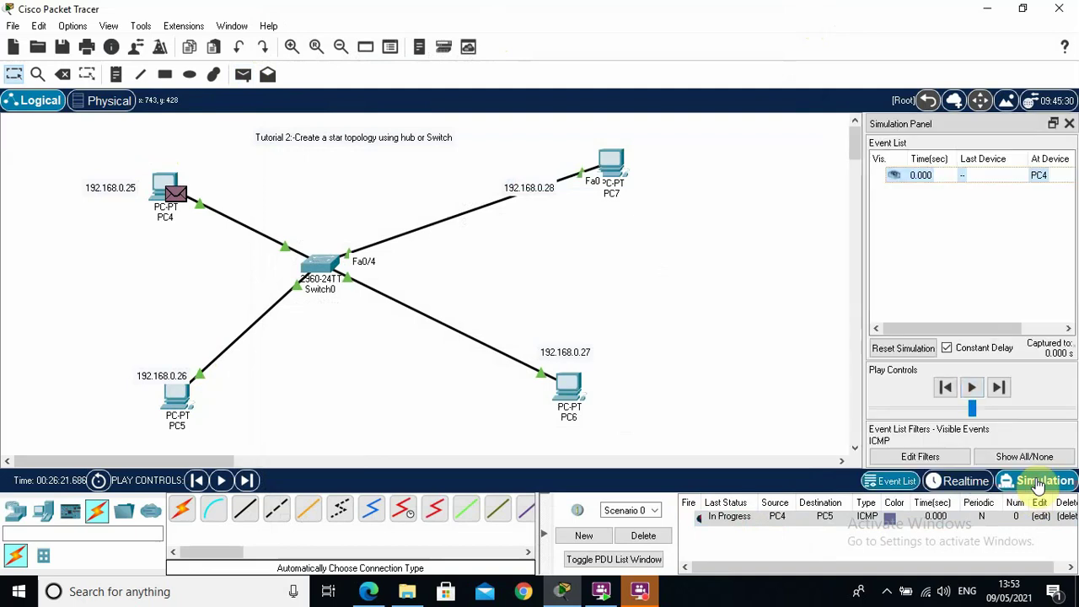
left_click(1022, 456)
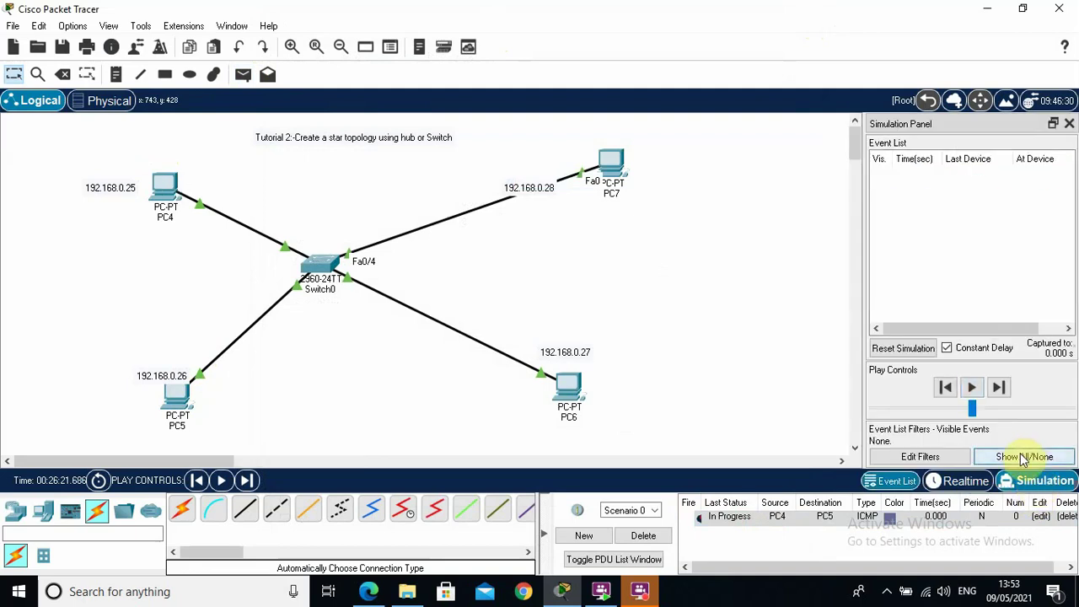
left_click(1022, 457)
left_click(1022, 457)
left_click(950, 458)
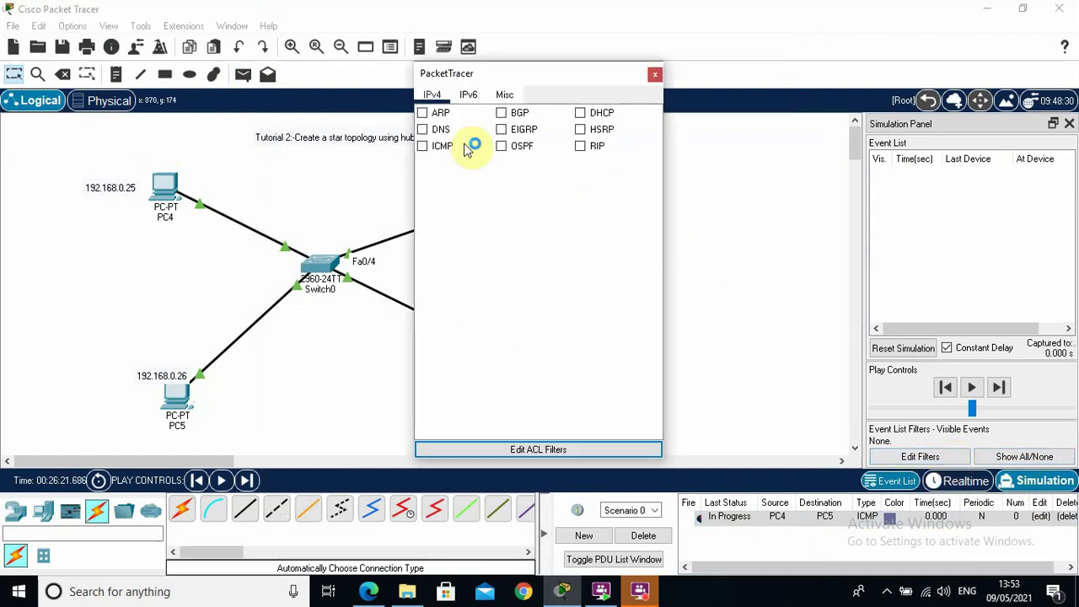
left_click(425, 148)
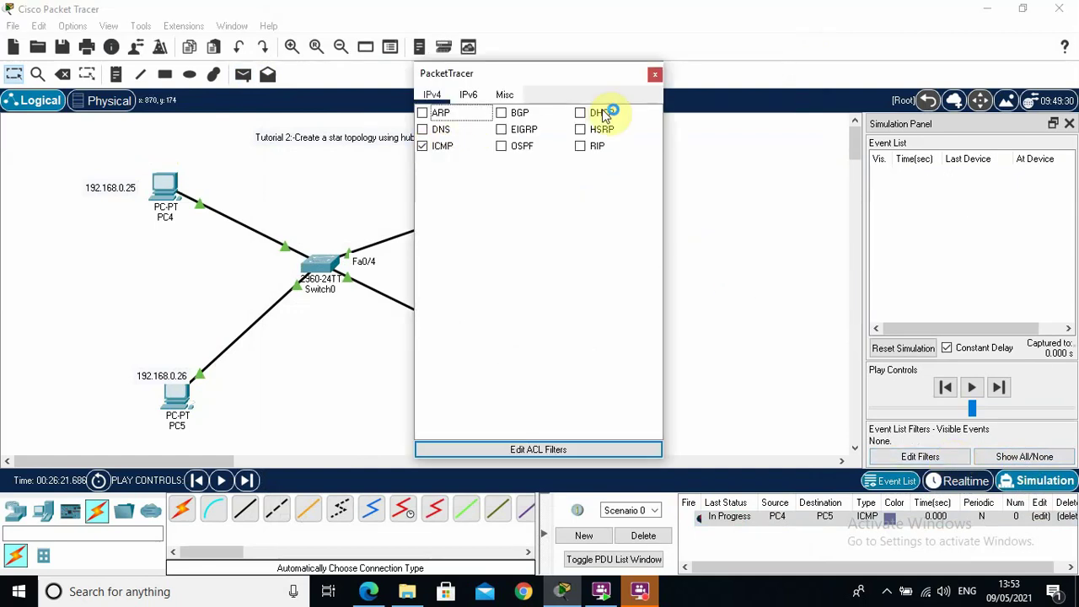
left_click(657, 76)
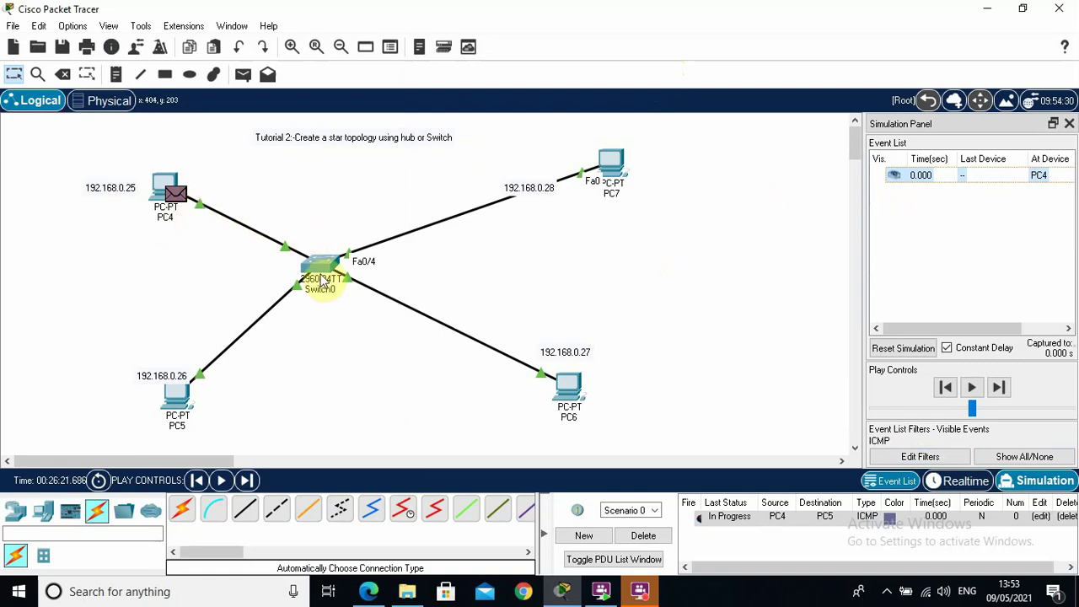
Play the simulation of the PC4 to PC5 message until the event buffer is full and clear the event list
mouse_move(324, 281)
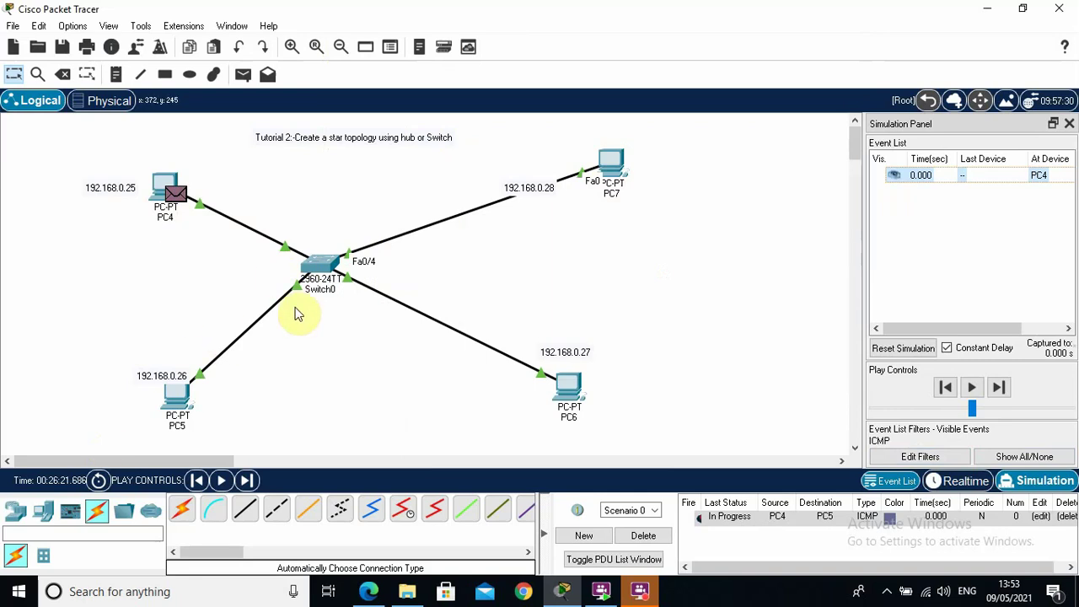
left_click(972, 388)
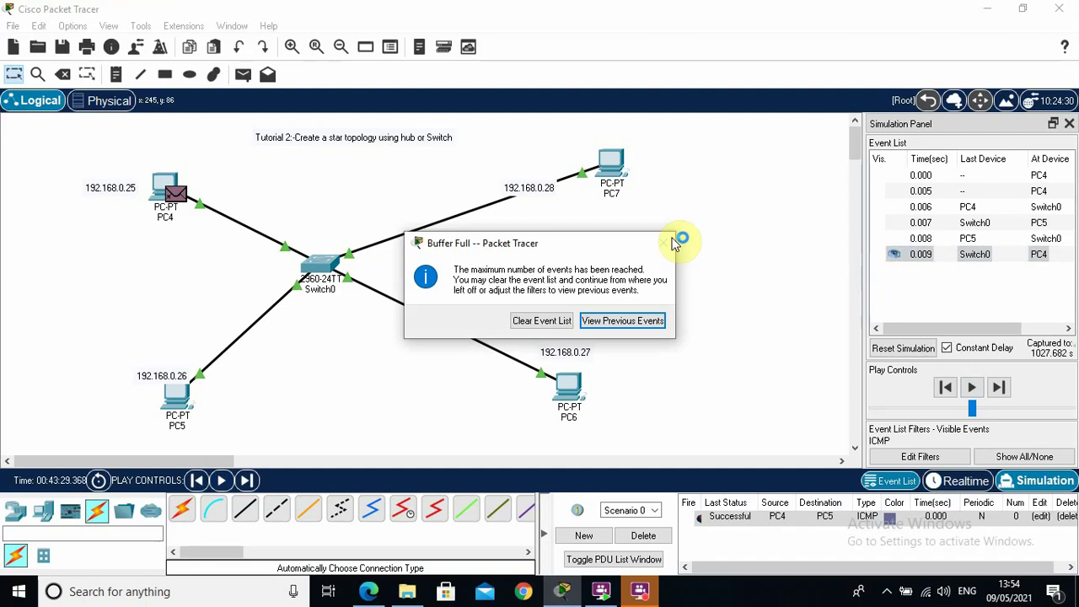
left_click(532, 324)
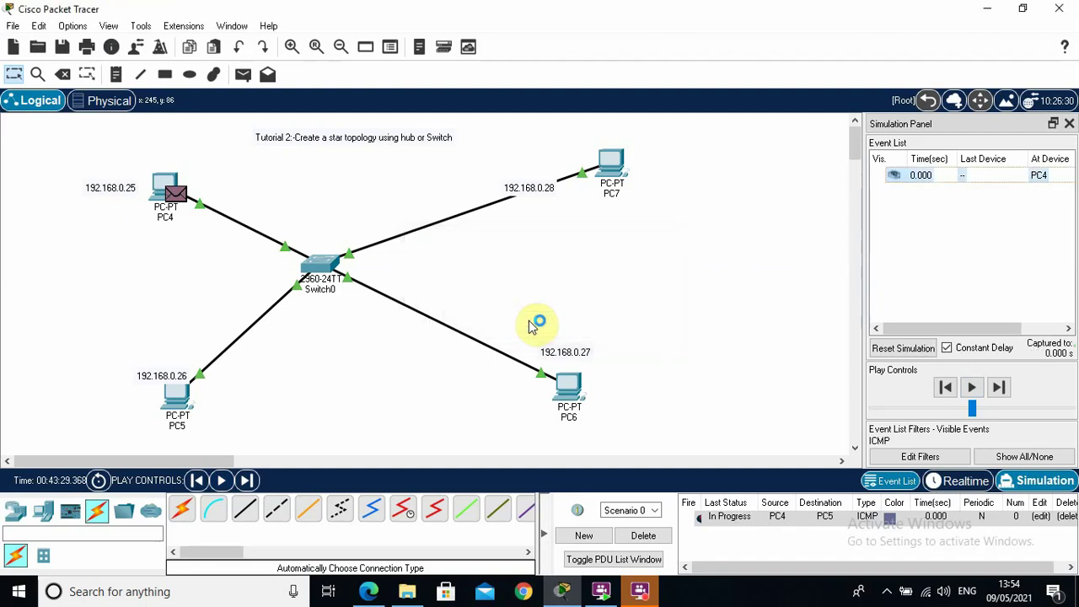
left_click(639, 591)
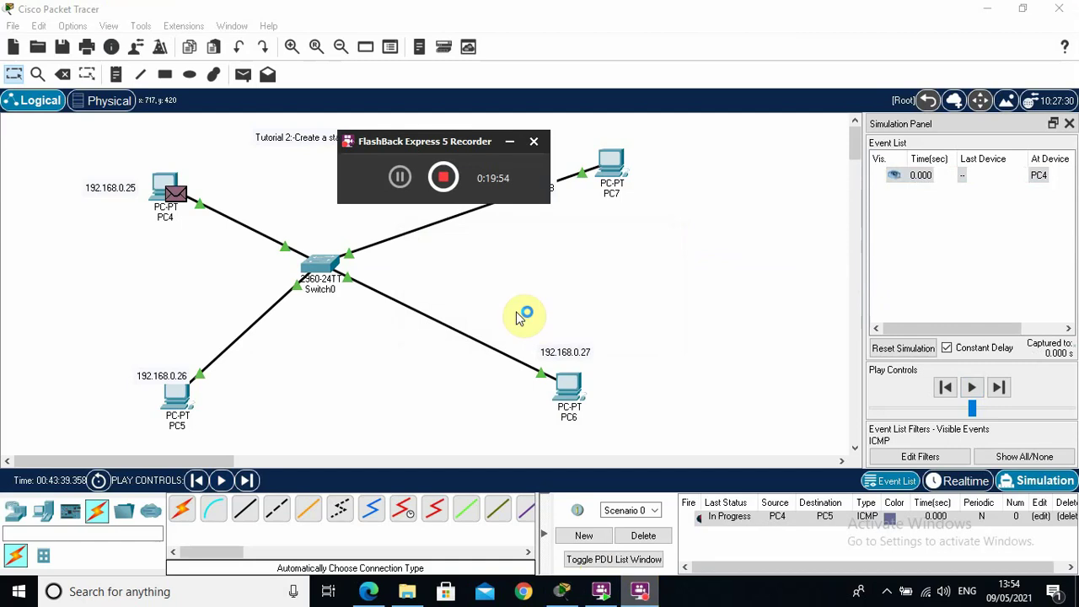